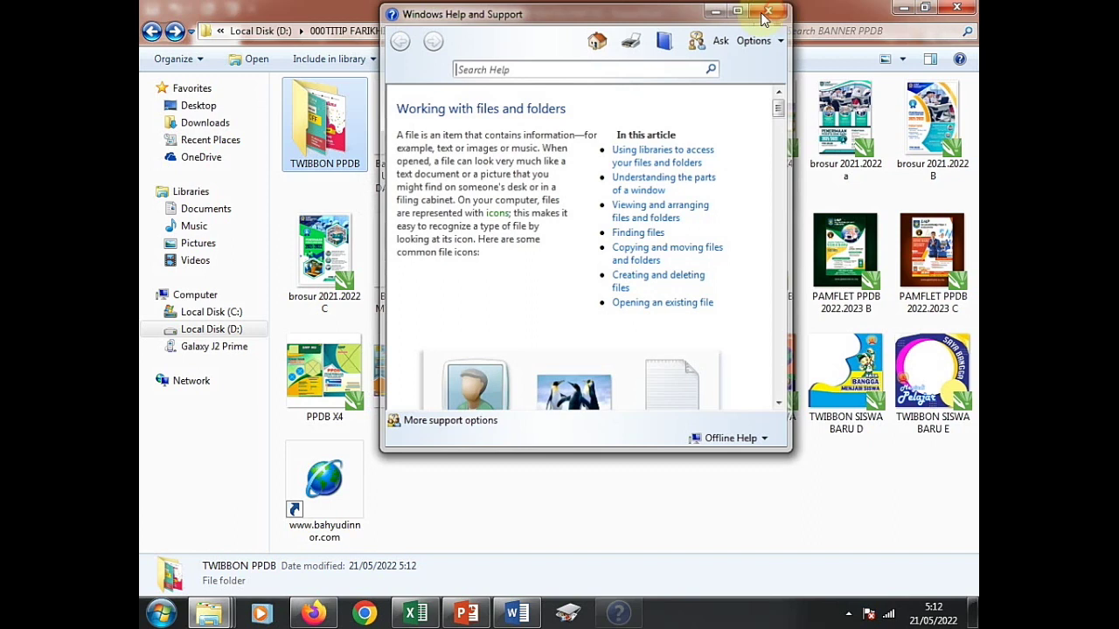
- Open TWIBBON PPDB 1 from the TWIBBON PPDB folder in PowerPoint, then select its title and logo
click(767, 11)
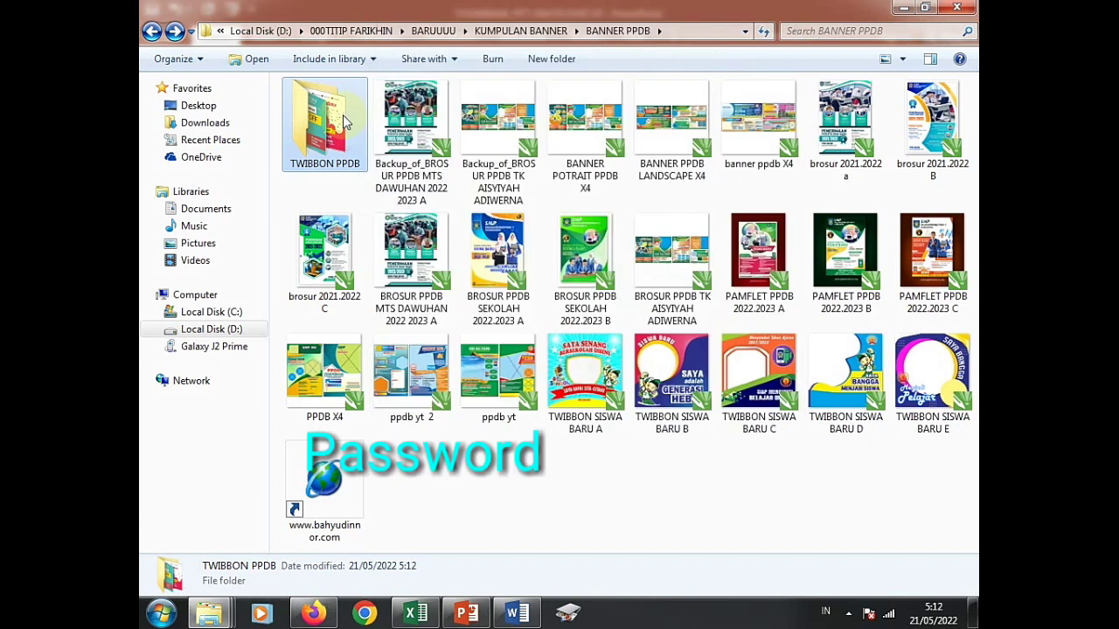
double_click(354, 156)
click(357, 158)
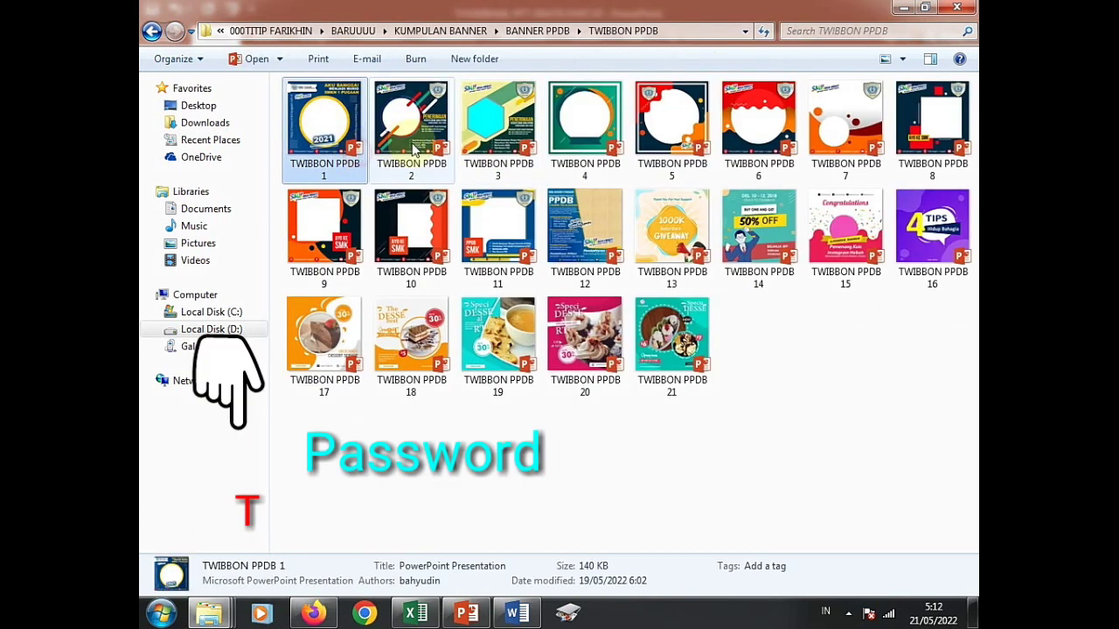
click(429, 139)
click(479, 156)
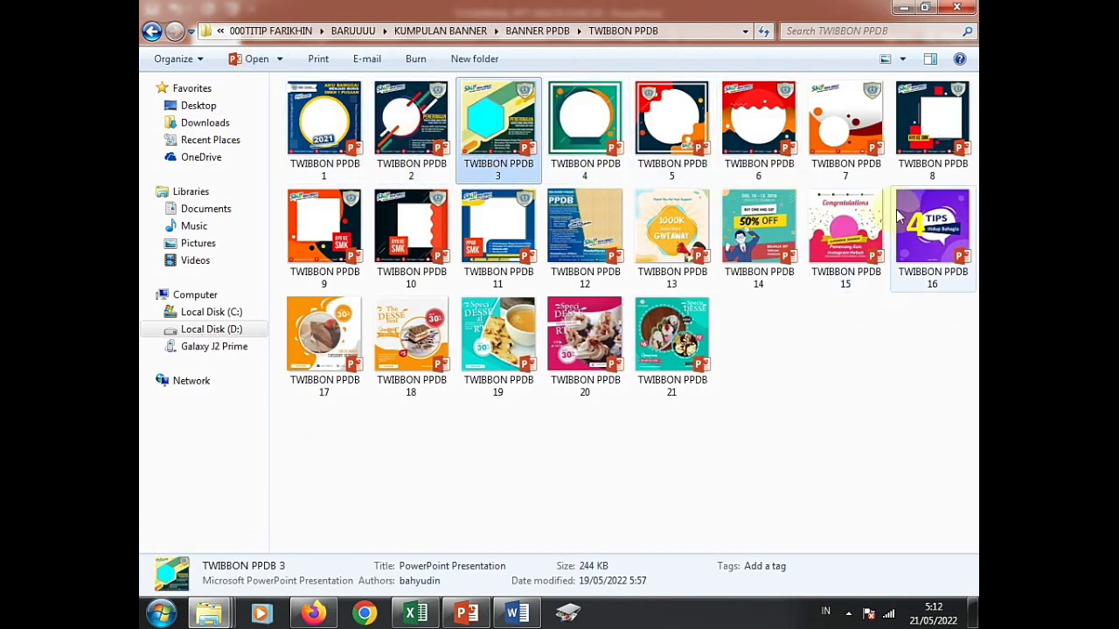
click(313, 131)
double_click(313, 131)
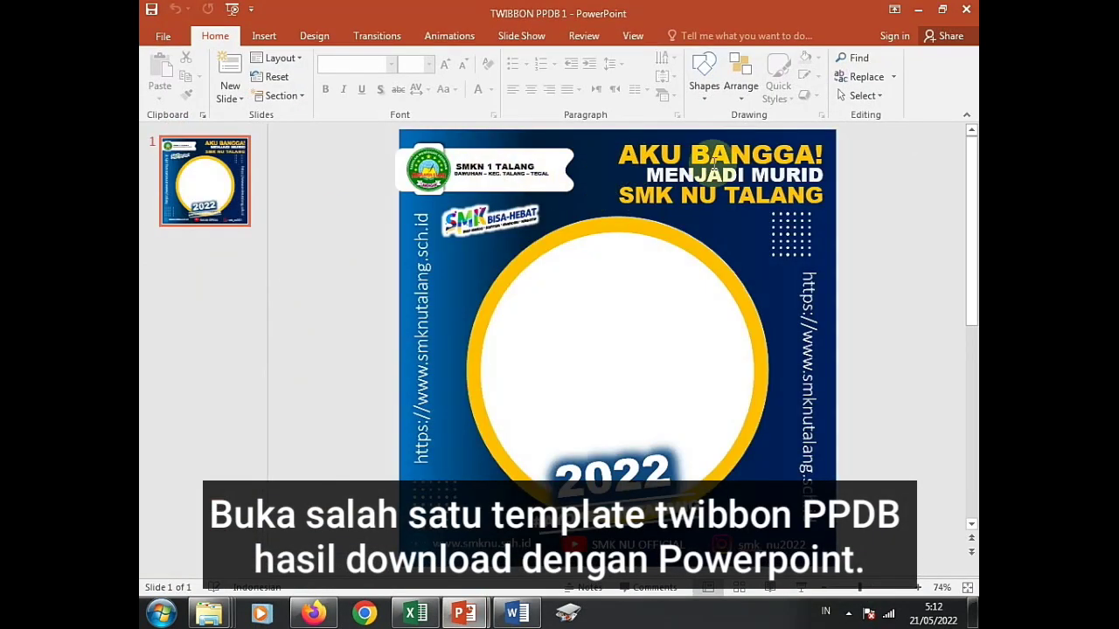
click(784, 150)
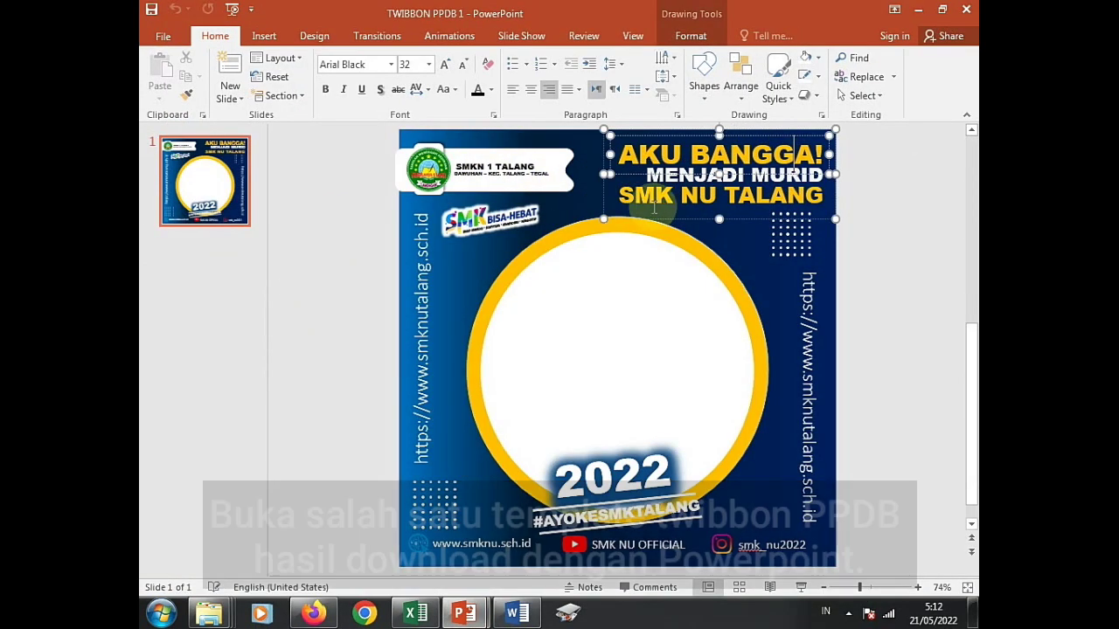
click(429, 174)
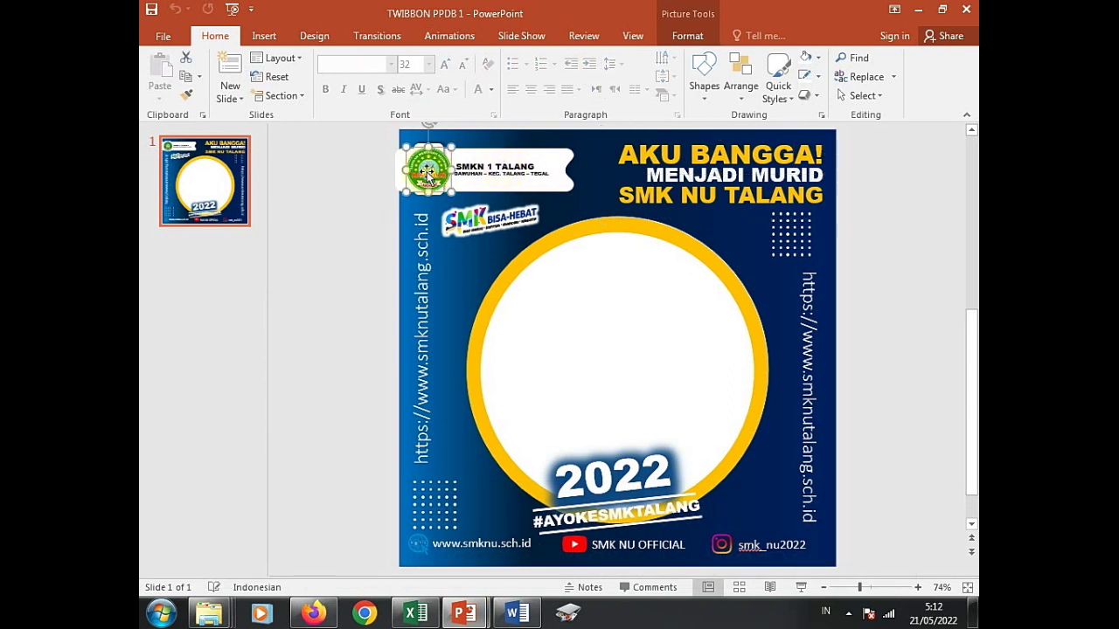
- Use Change Picture to swap the top-left logo for LOGO-SMK-PGRI-2 from this computer
right_click(429, 174)
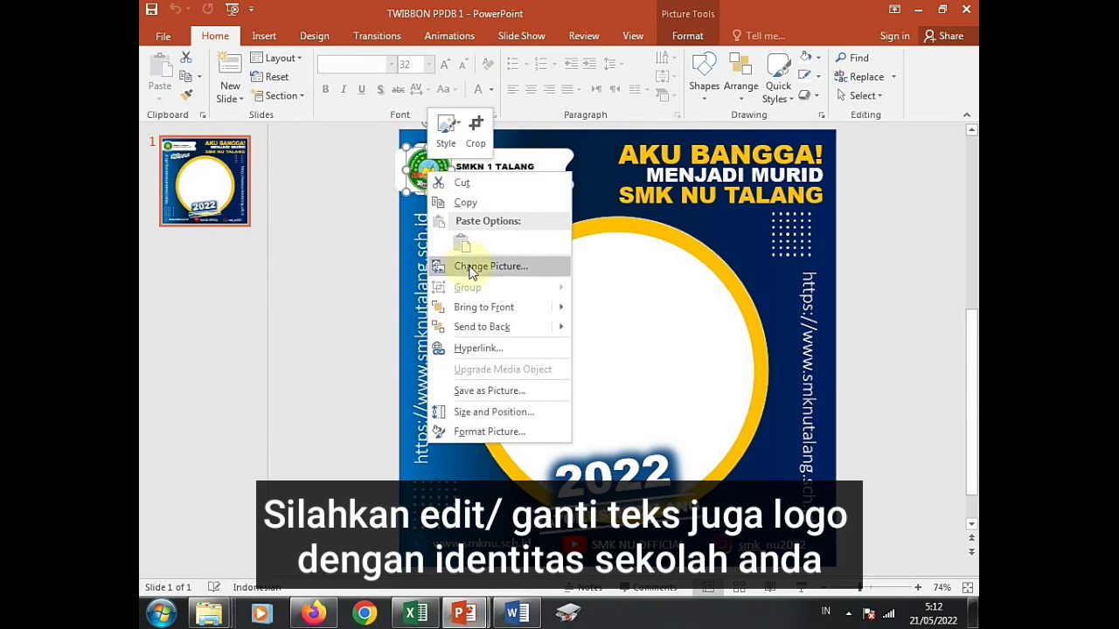
click(470, 267)
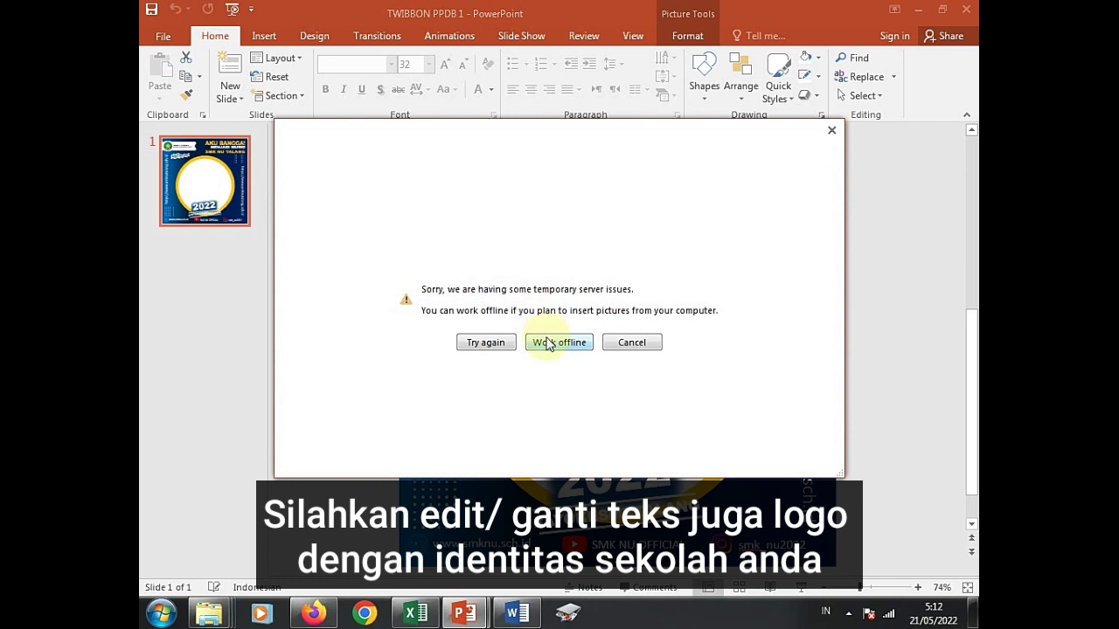
click(548, 344)
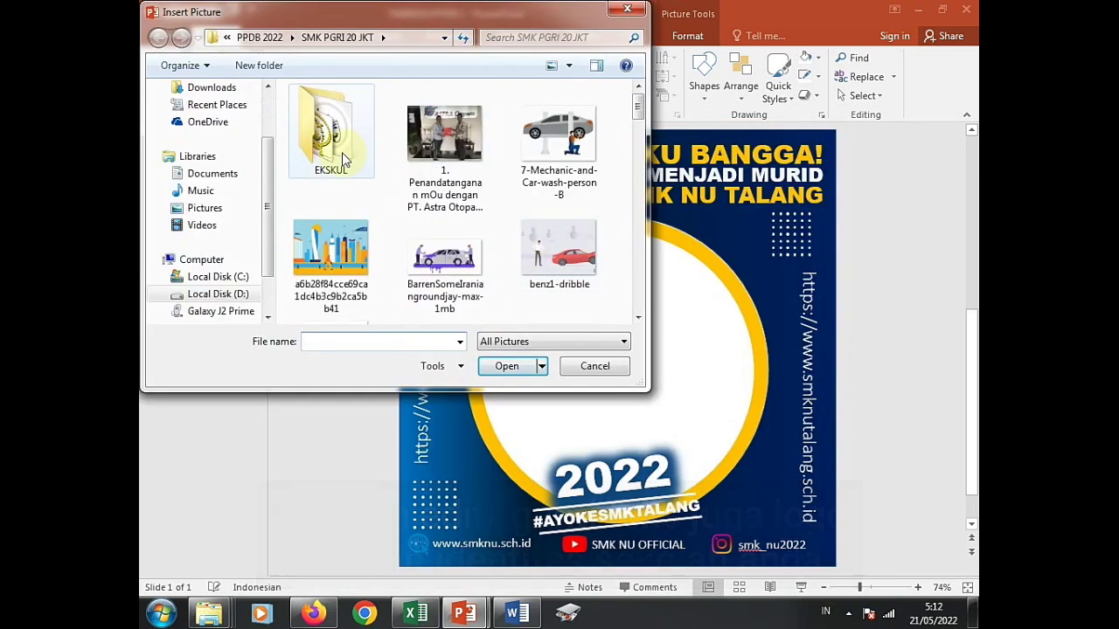
scroll(346, 161, down, 3)
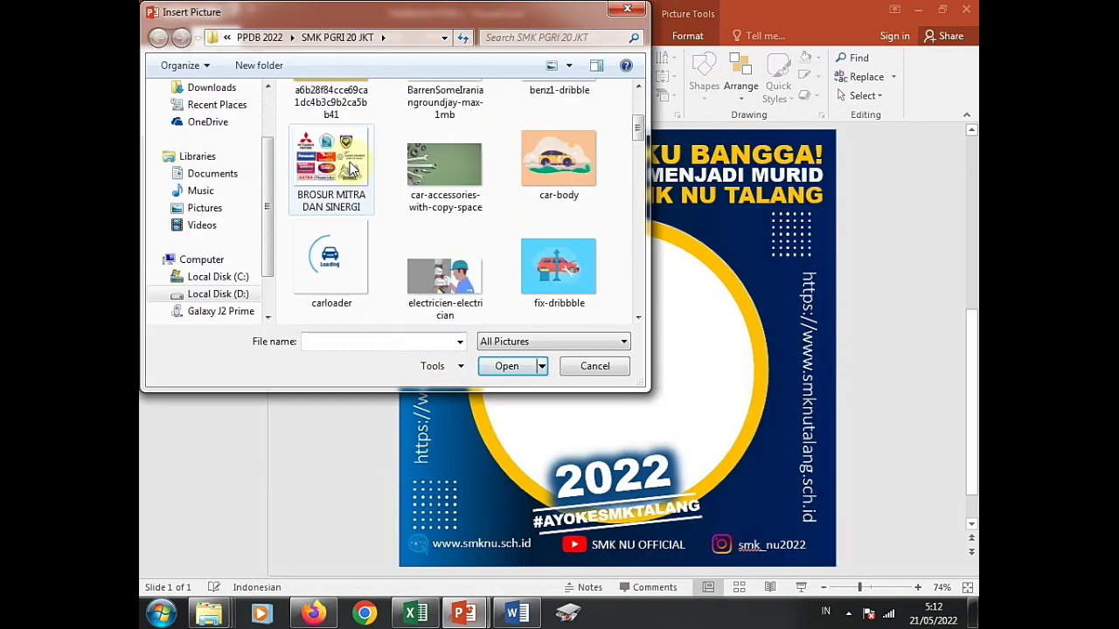
scroll(351, 168, down, 2)
scroll(351, 167, down, 1)
scroll(350, 168, down, 3)
scroll(350, 168, down, 2)
scroll(350, 168, down, 2)
scroll(350, 168, down, 2)
scroll(395, 162, down, 1)
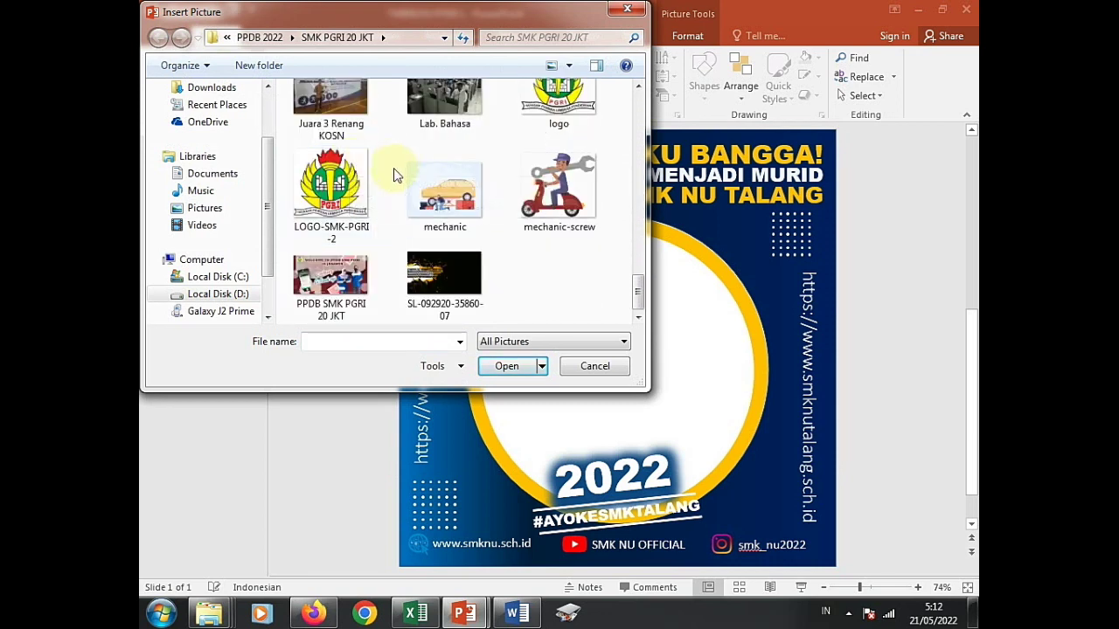
scroll(395, 166, up, 1)
scroll(399, 230, down, 1)
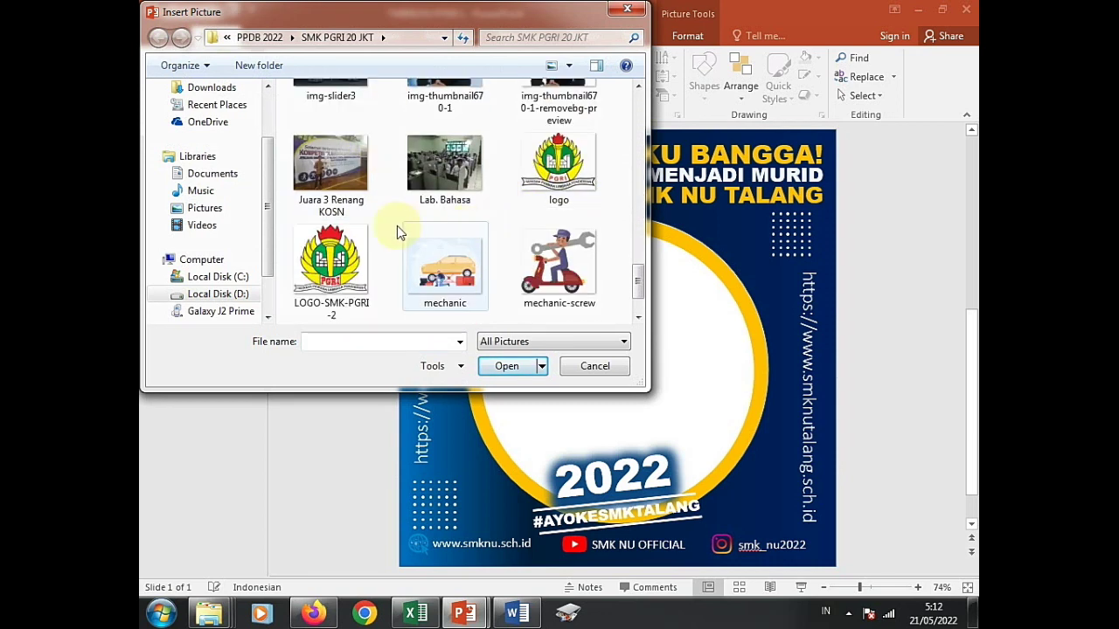
double_click(341, 272)
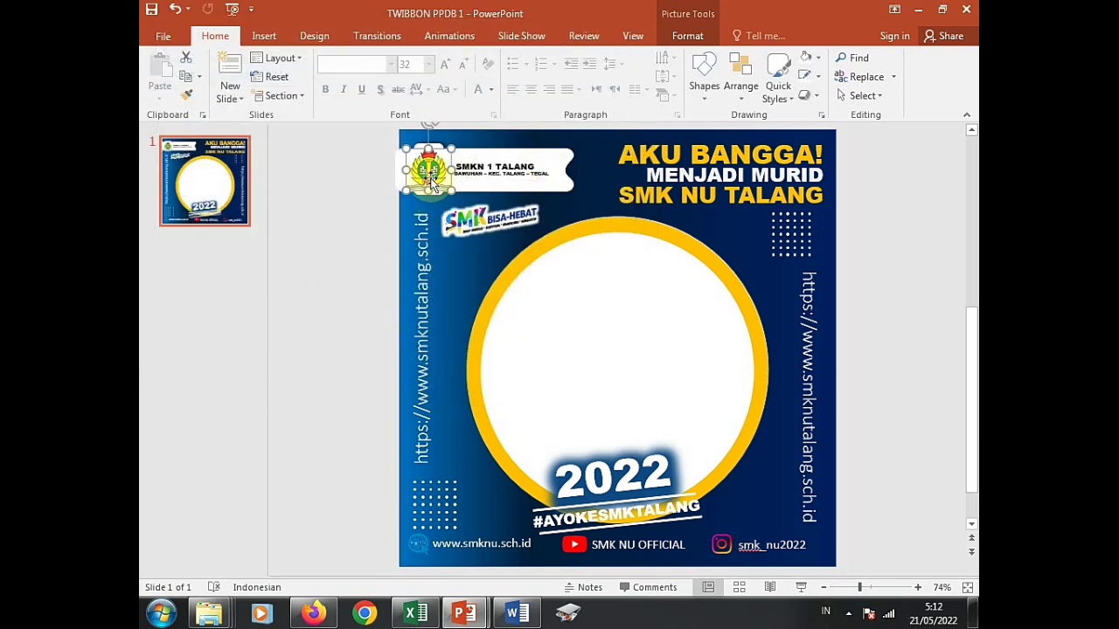
- Delete the old school name from the label beside the logo
click(507, 173)
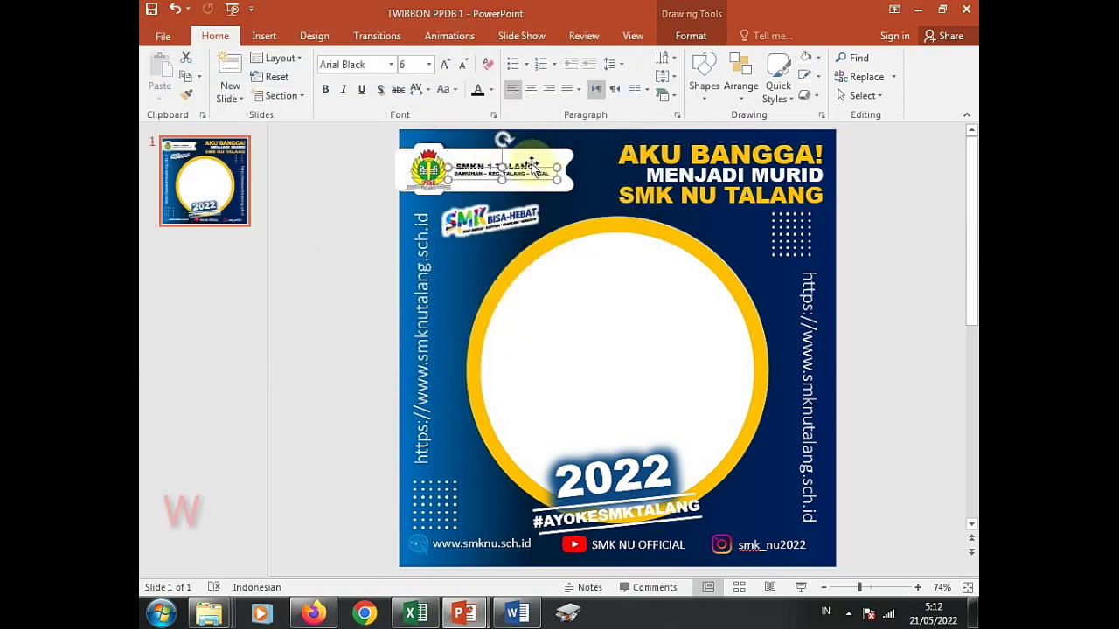
drag(531, 162, 602, 170)
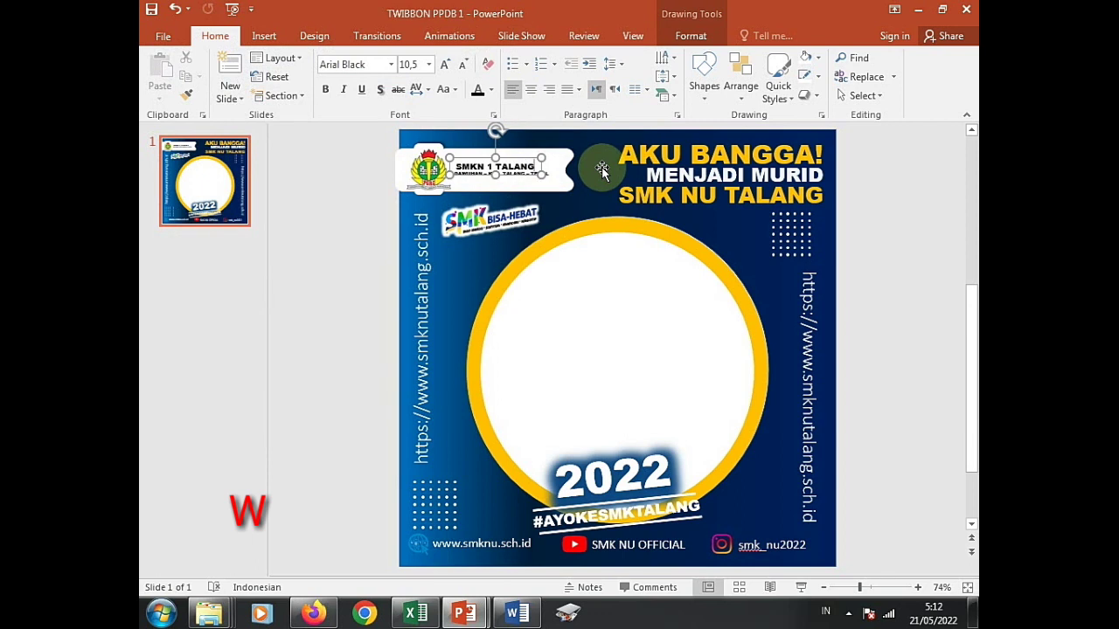
key(BackSpace)
key(BackSpace)
key(BackSpace)
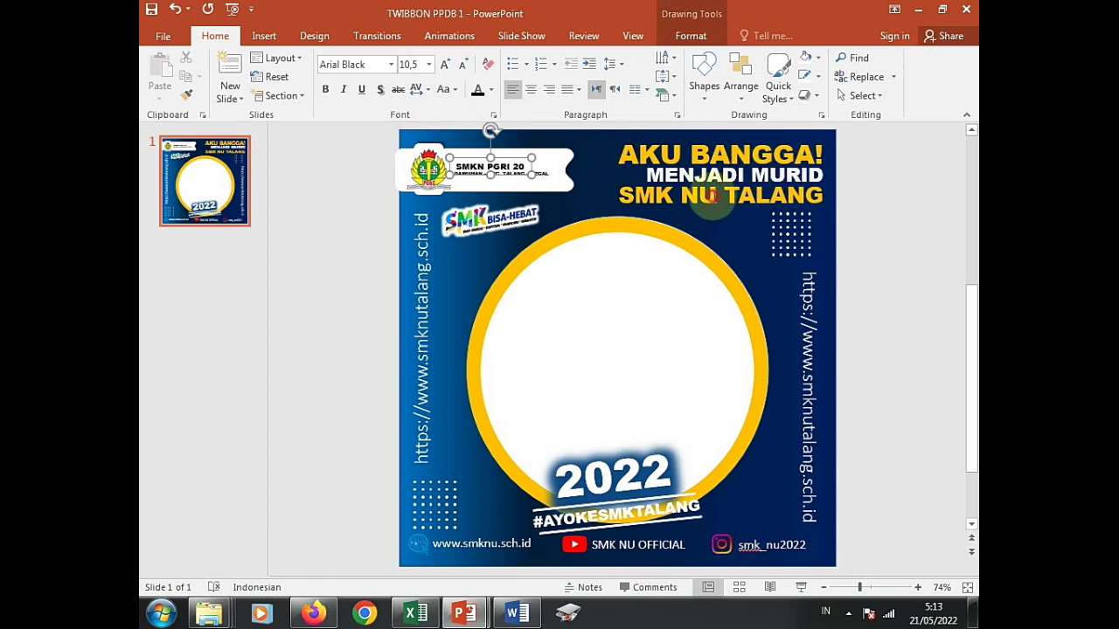
- Replace NU TALANG with PGRI 20 in the title's last line, then enter the website address box
click(743, 201)
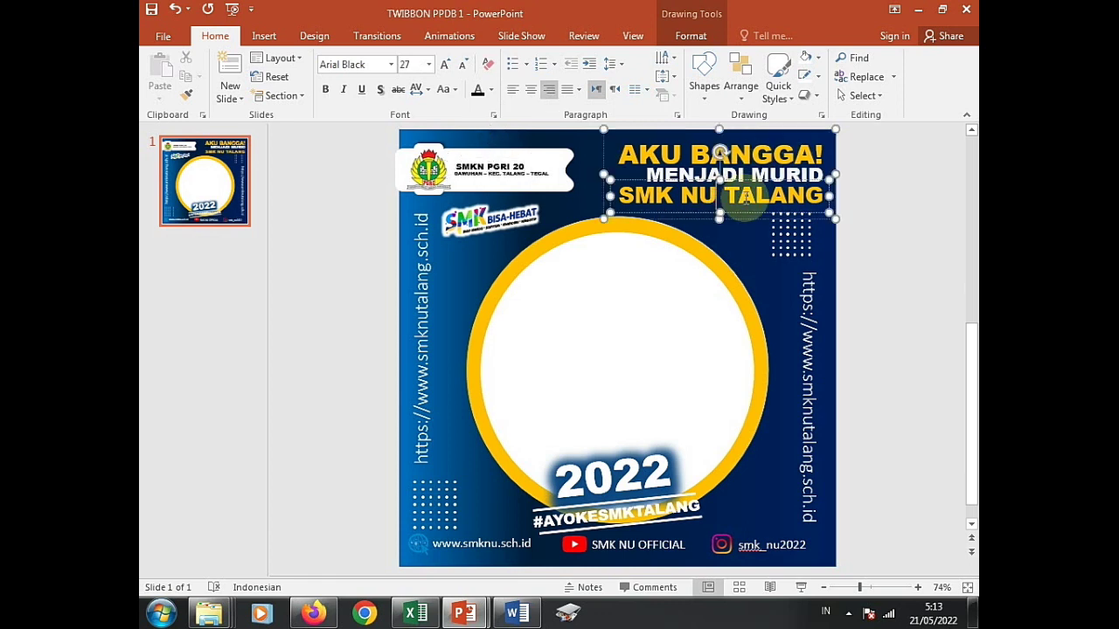
key(End)
key(BackSpace)
key(BackSpace)
key(BackSpace)
key(BackSpace)
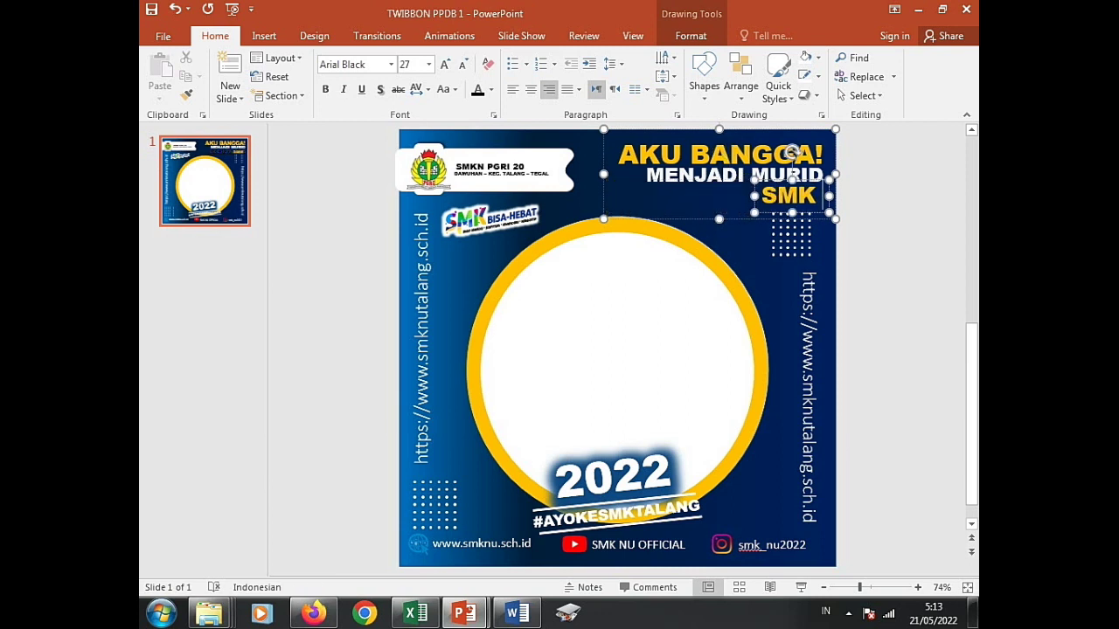
text( PGRI )
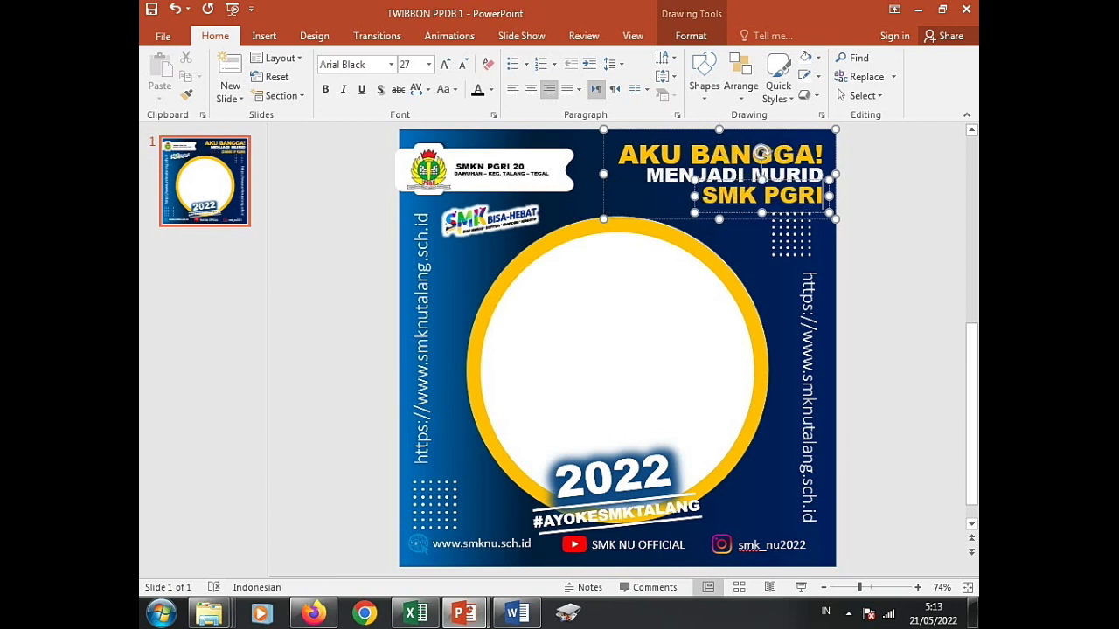
text(20)
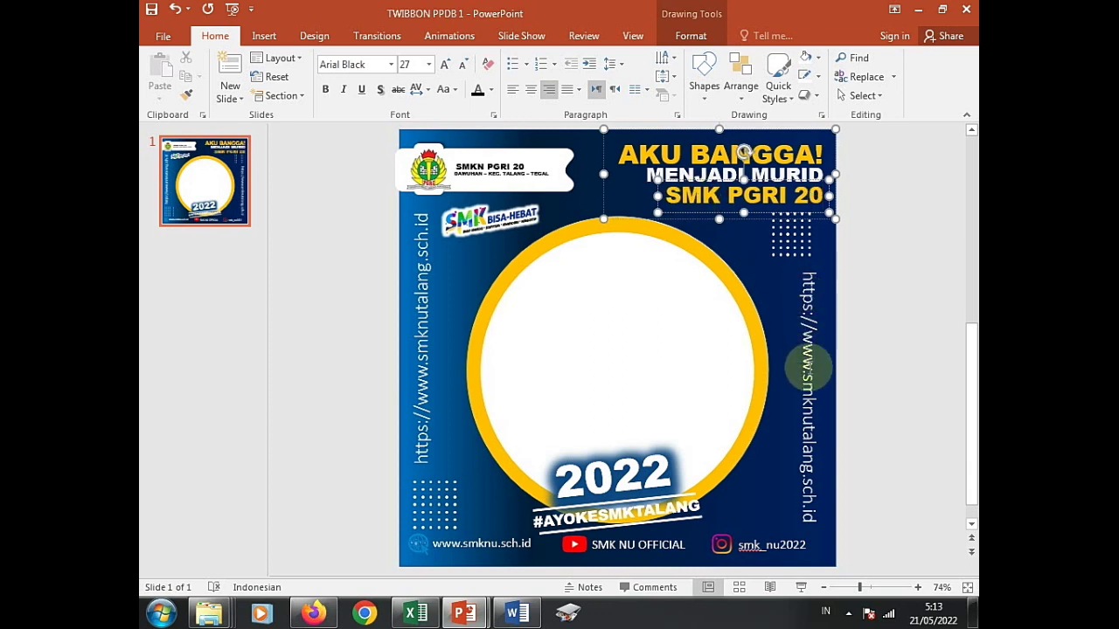
click(808, 411)
click(802, 466)
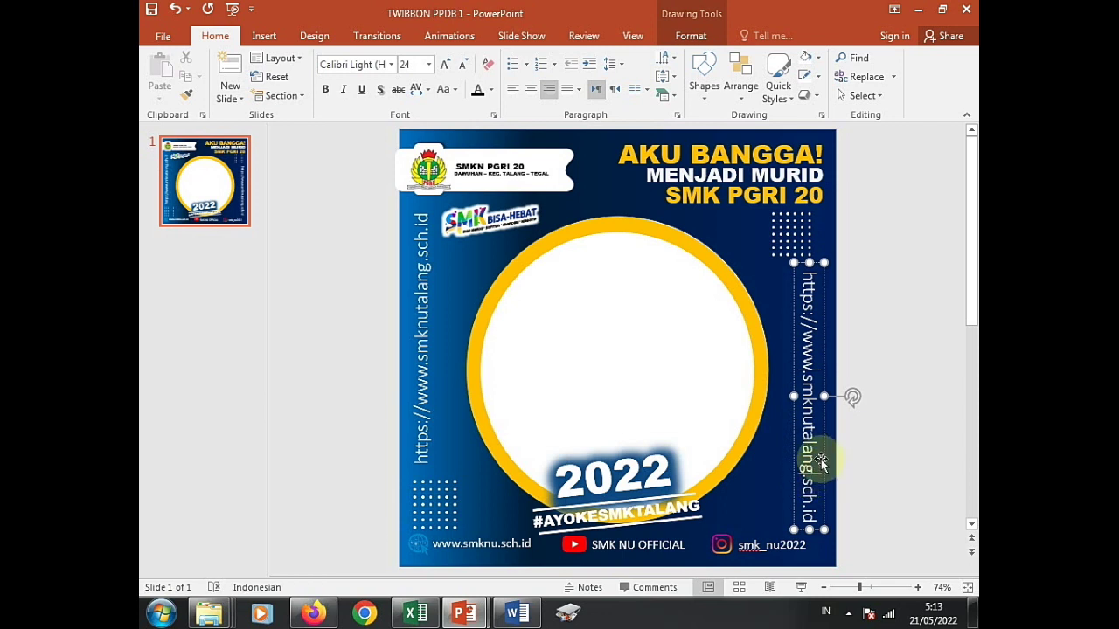
- Replace 'nutalang' in the vertical website address with lowercase 'pgri20'
key(BackSpace)
key(BackSpace)
key(BackSpace)
key(BackSpace)
key(BackSpace)
key(BackSpace)
key(BackSpace)
key(BackSpace)
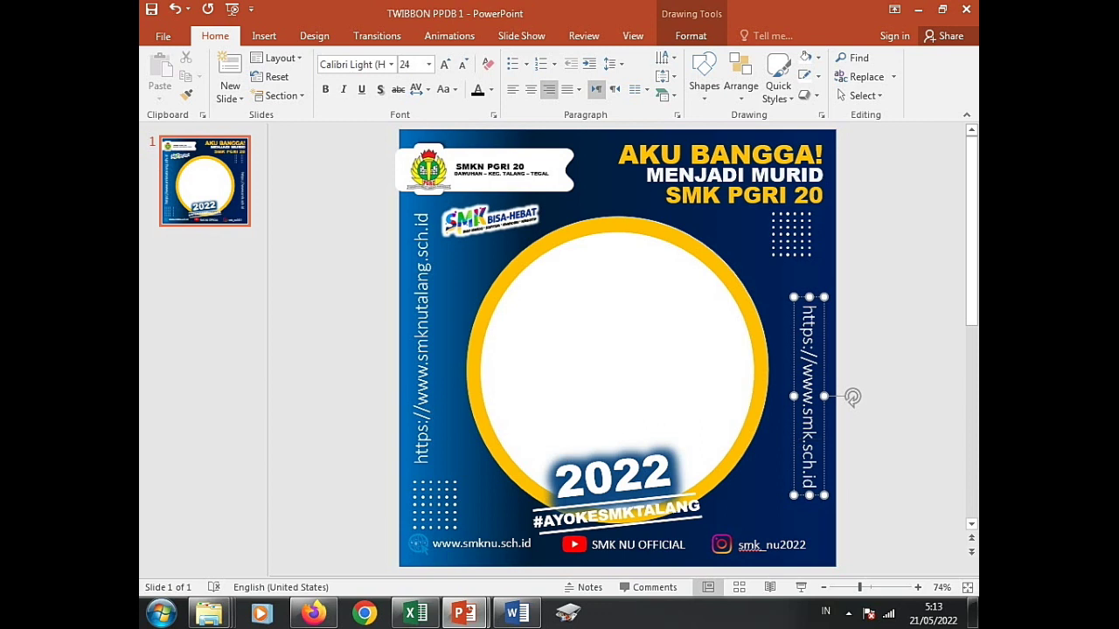
text(PGRI20)
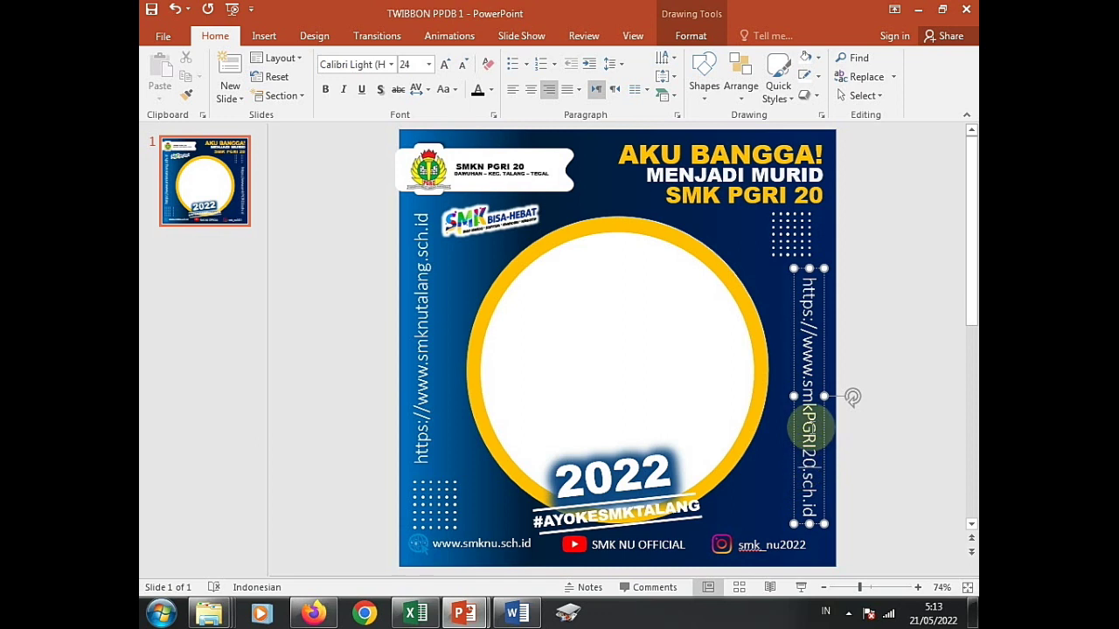
key(BackSpace)
key(BackSpace)
key(BackSpace)
key(BackSpace)
key(BackSpace)
key(BackSpace)
text(pg)
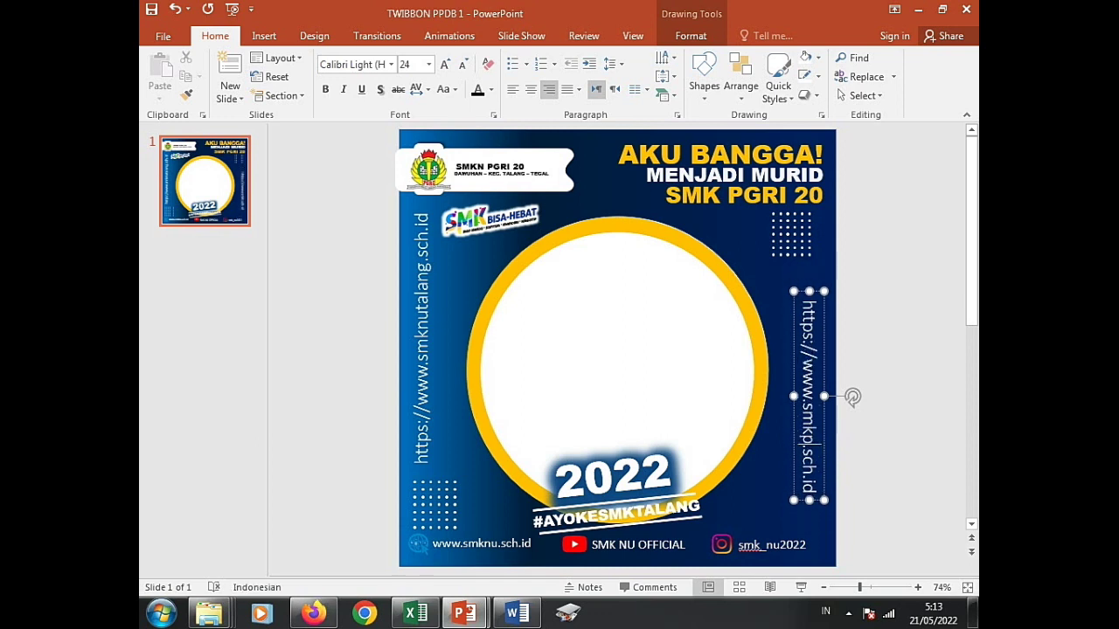
text(ri20)
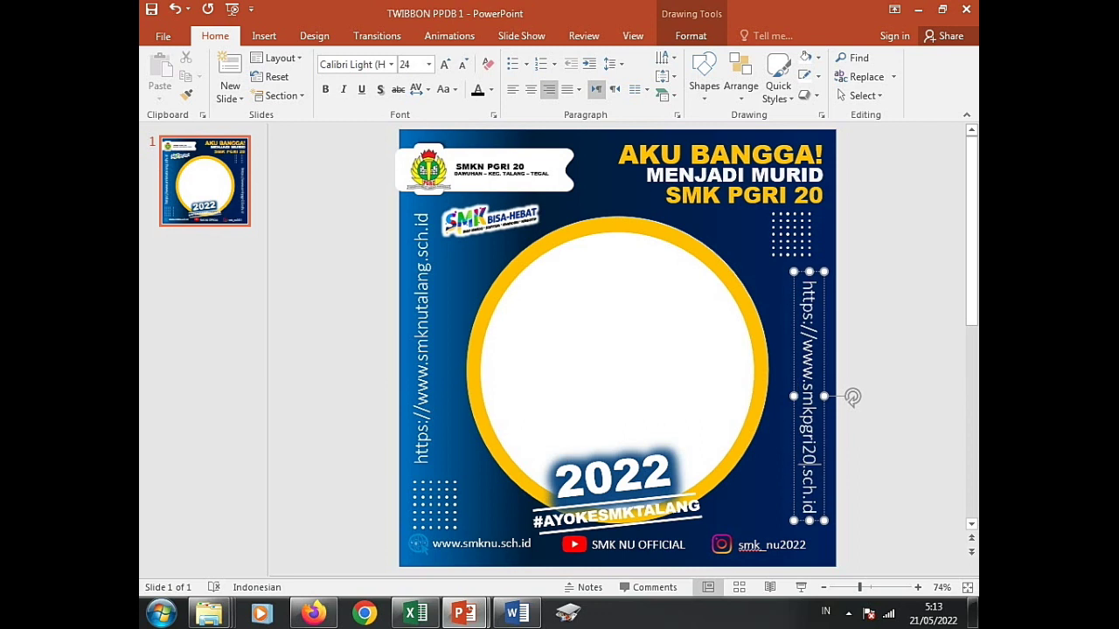
- Remove TALANG from the #AYOKESMKTALANG hashtag and finish the SMKN PGRI 20 header box
click(423, 384)
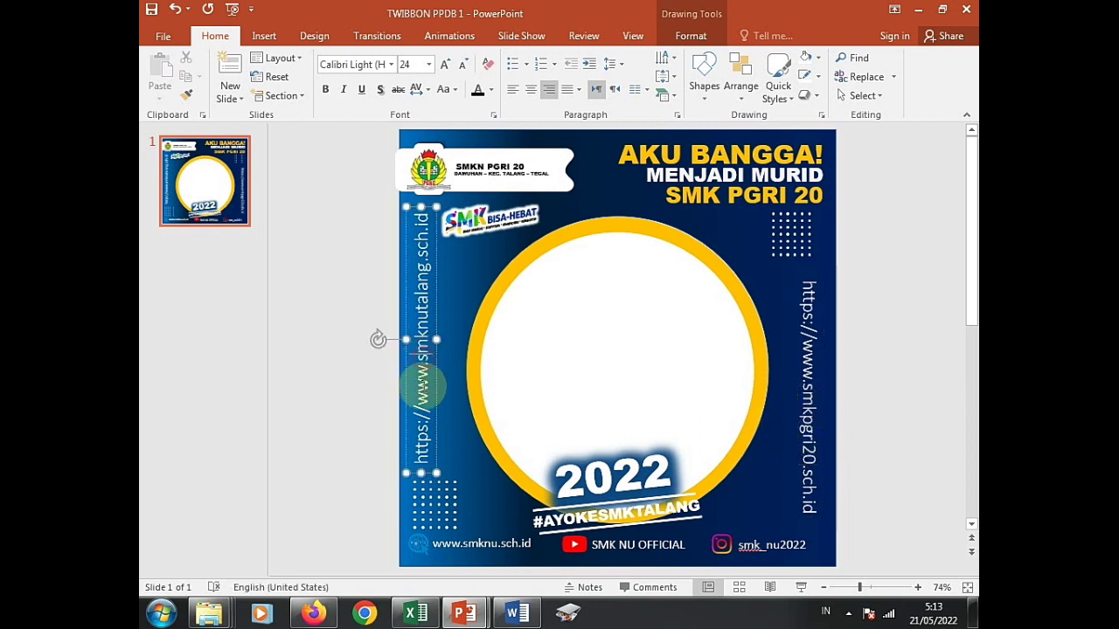
click(486, 543)
click(719, 549)
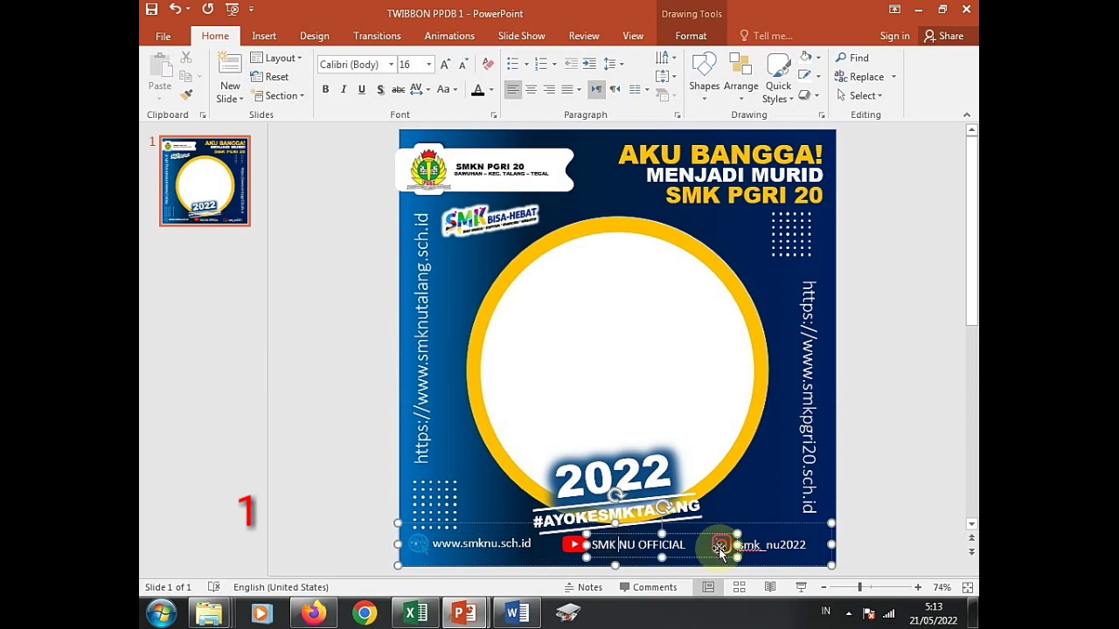
click(674, 507)
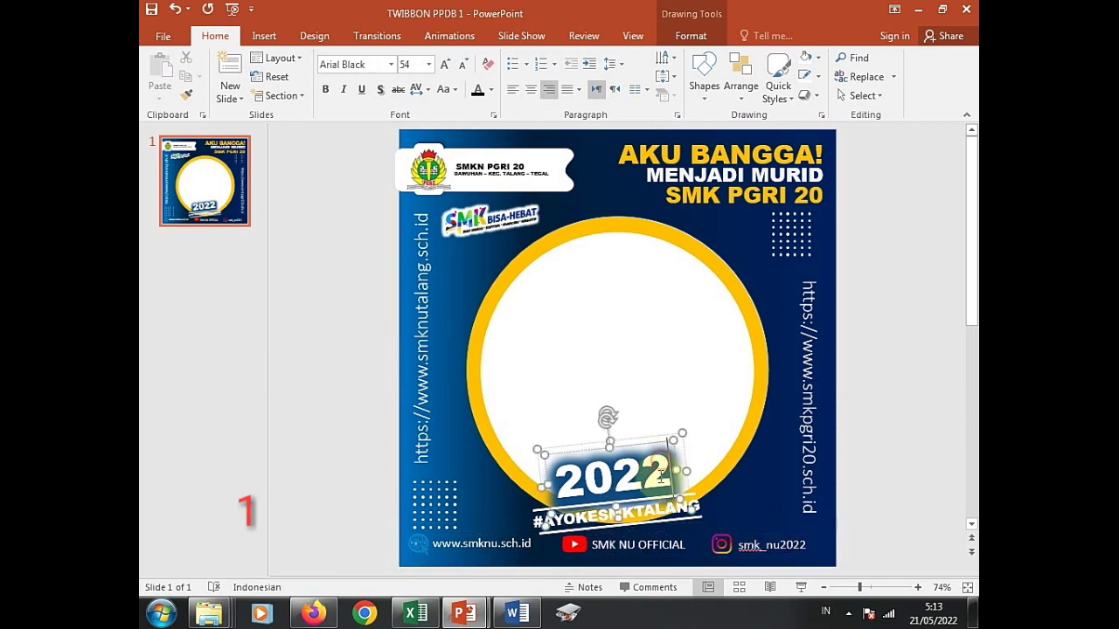
click(688, 516)
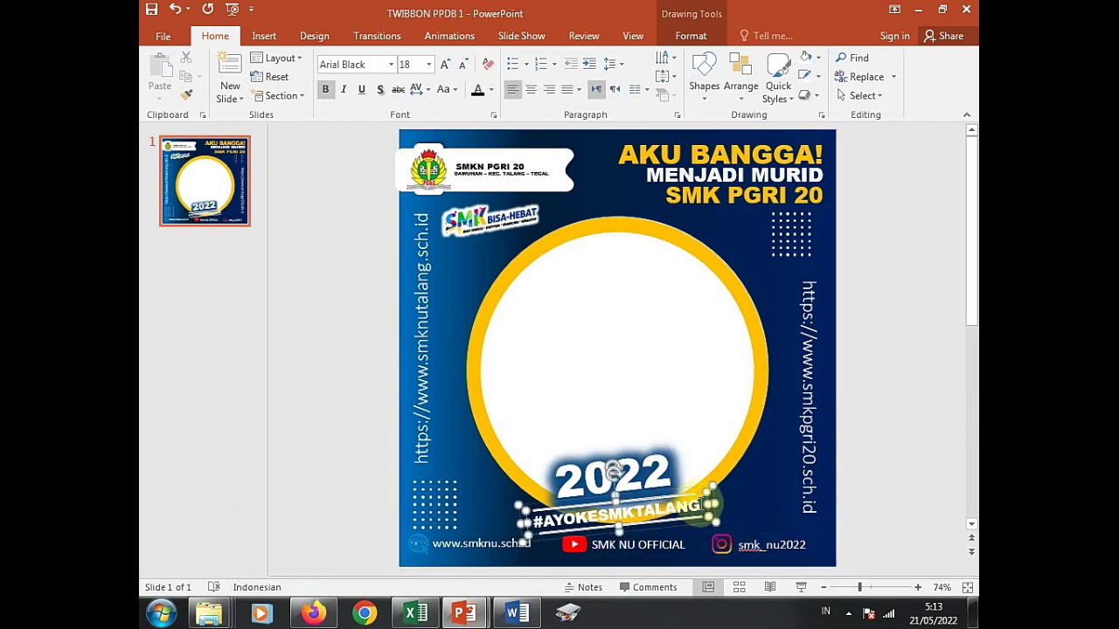
key(BackSpace)
key(BackSpace)
key(BackSpace)
key(BackSpace)
key(BackSpace)
key(BackSpace)
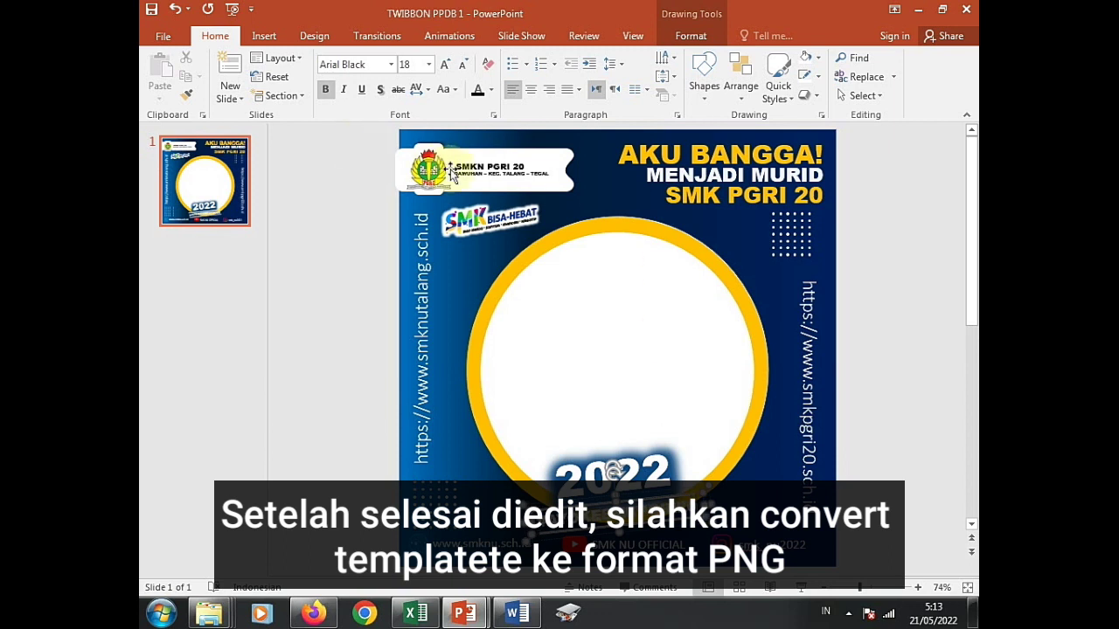
click(511, 171)
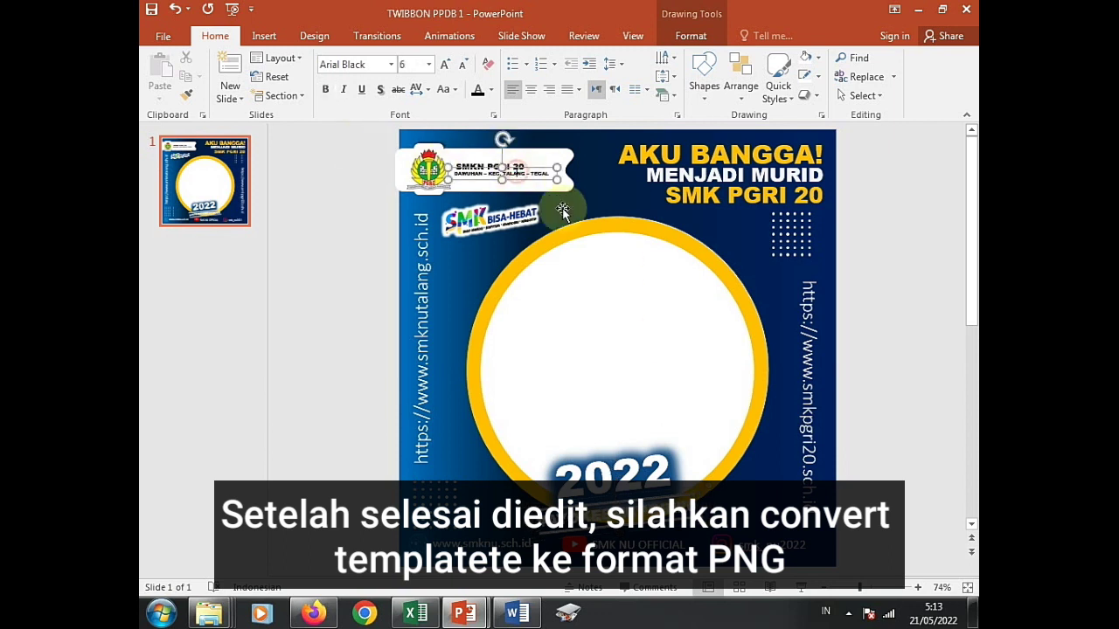
click(356, 211)
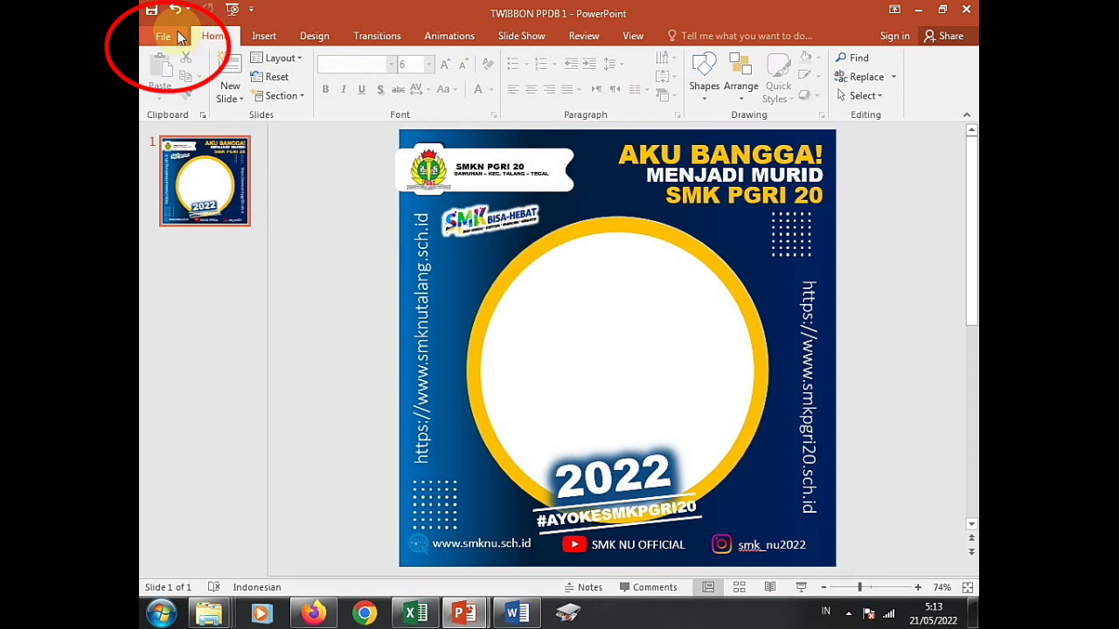
- Export only the current slide as PNG 'TWIBBON PPDB SMK20' into the Videos library via File > Export
click(162, 36)
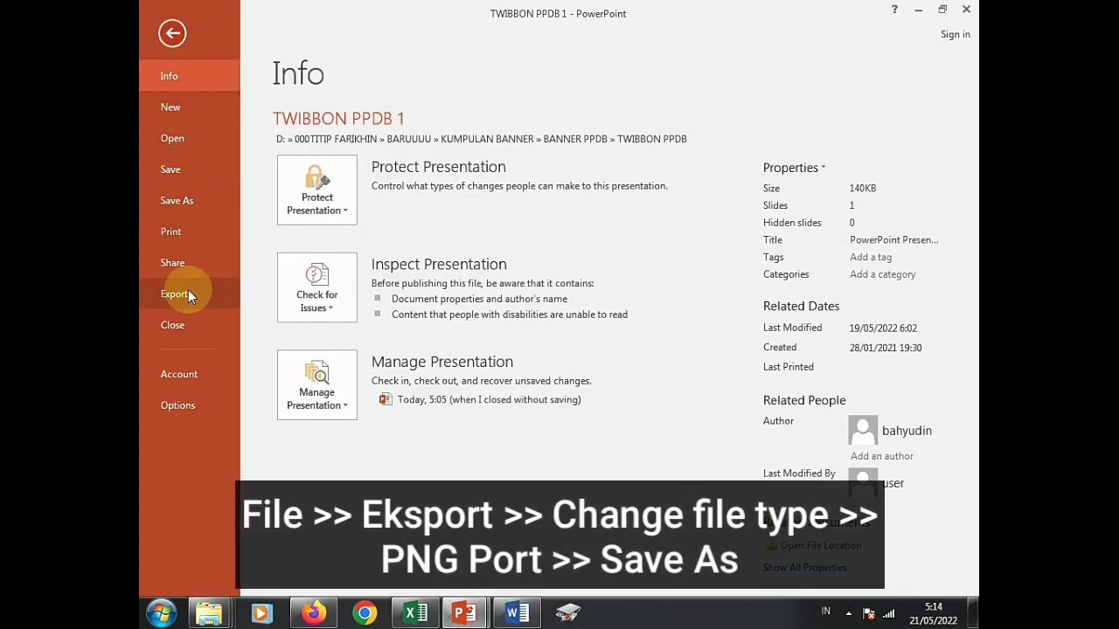
click(188, 292)
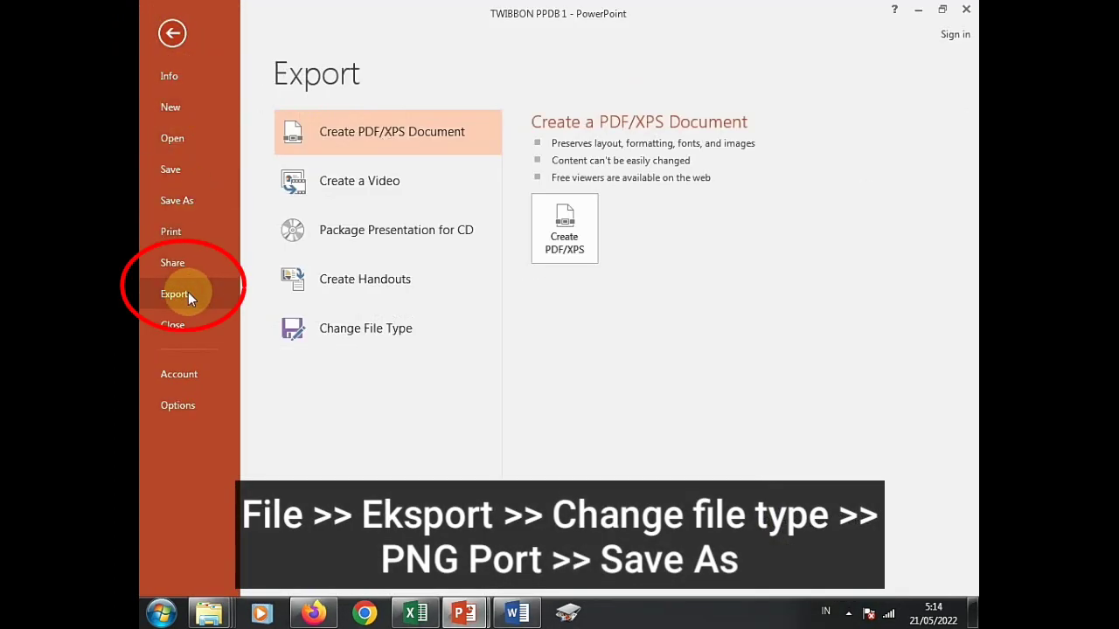
click(358, 332)
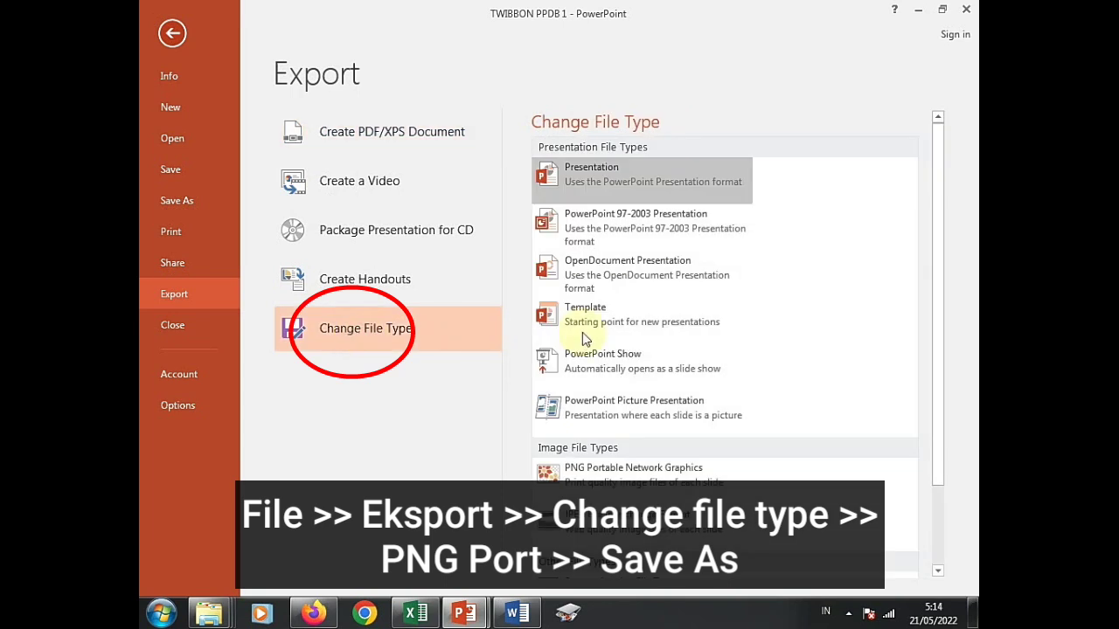
scroll(593, 411, down, 2)
click(560, 368)
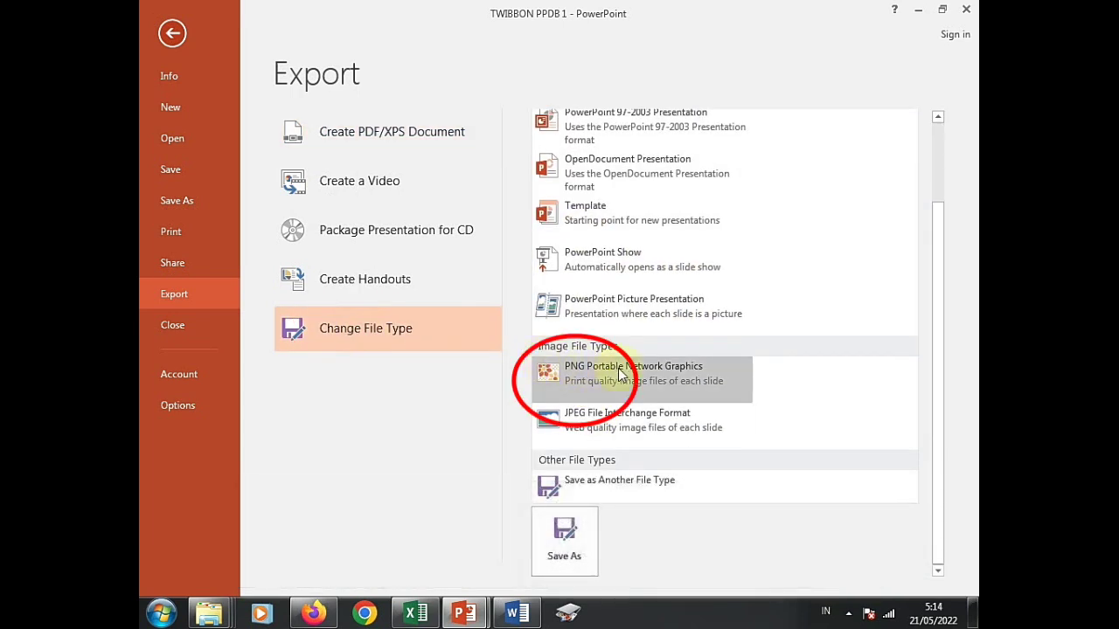
click(573, 535)
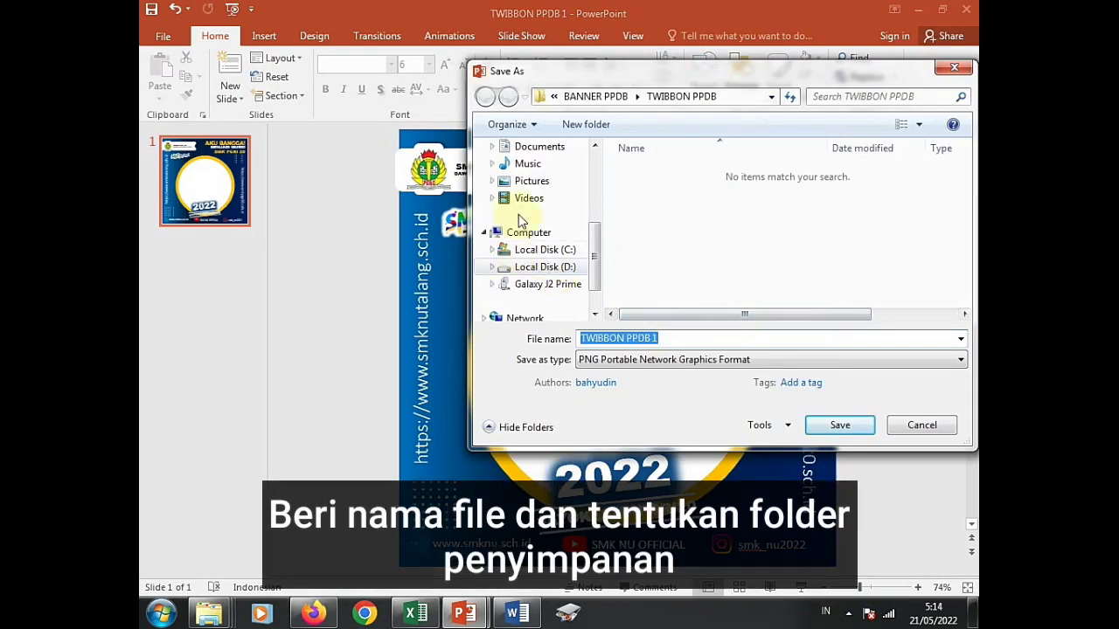
click(527, 200)
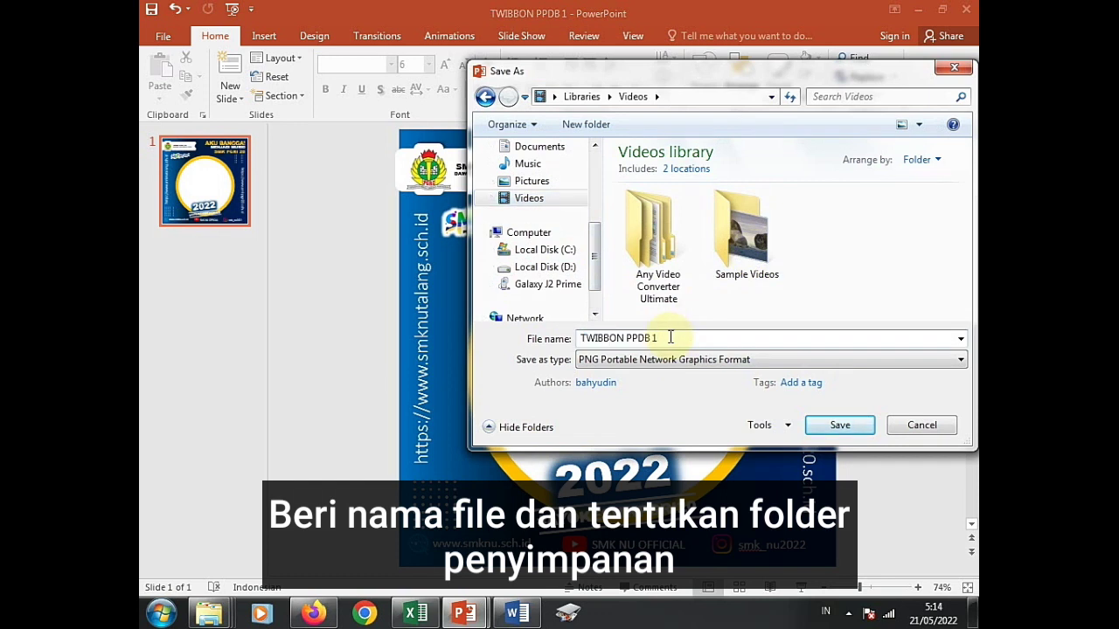
key(BackSpace)
key(BackSpace)
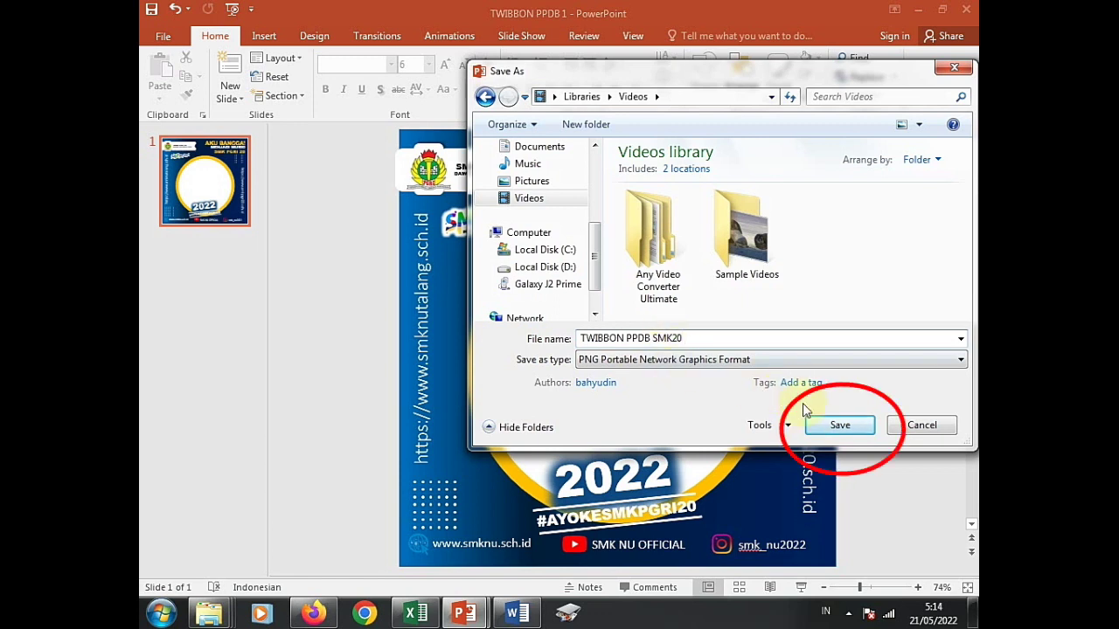
click(817, 427)
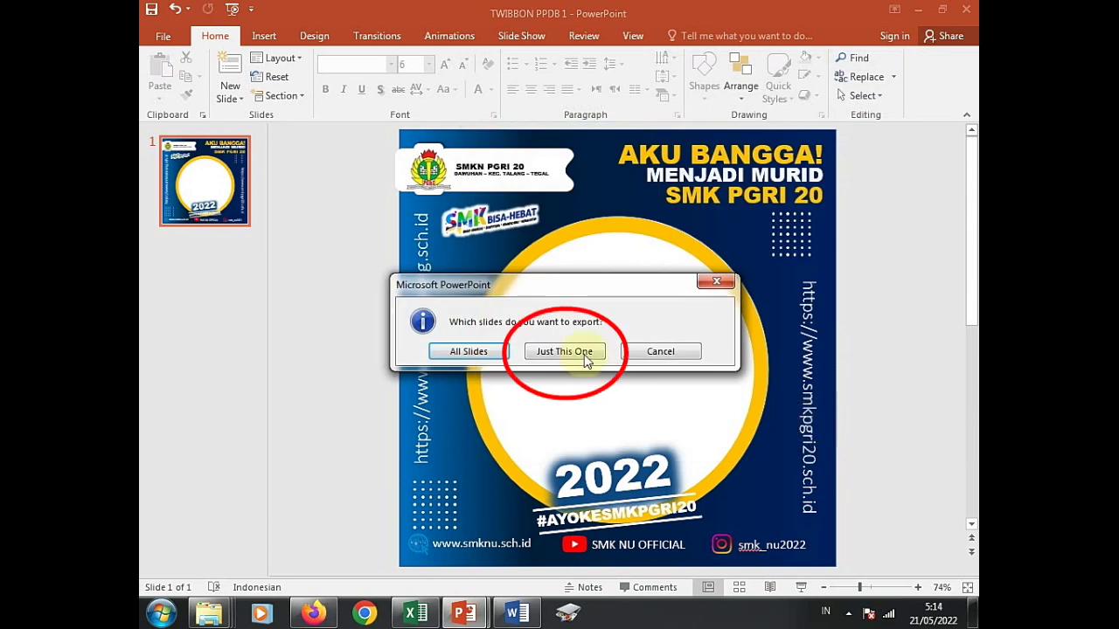
click(557, 356)
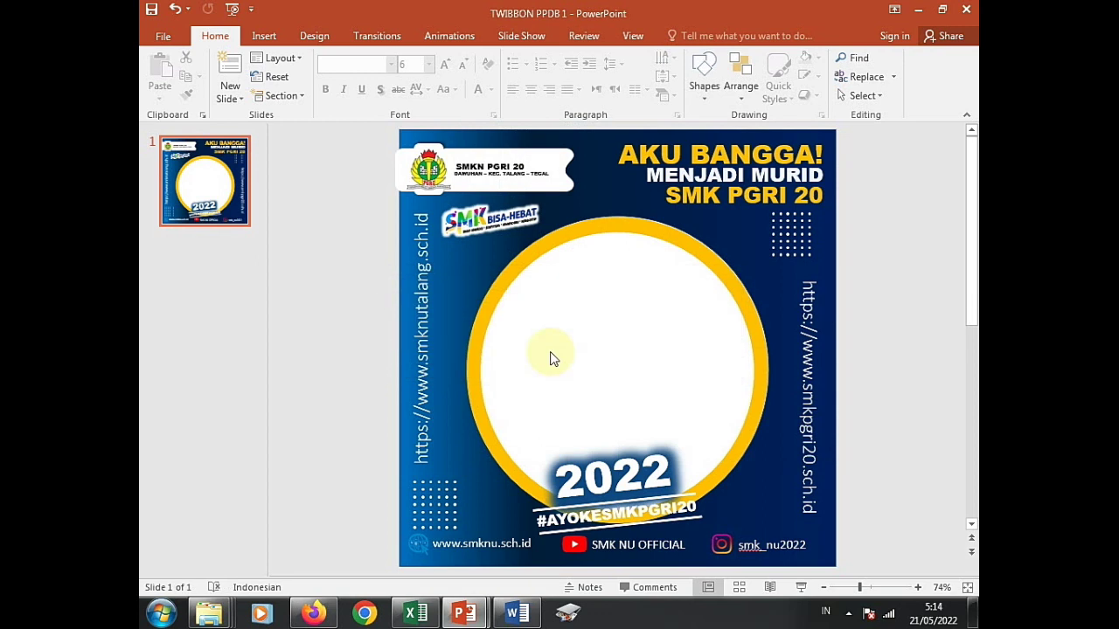
- Check the exported TWIBBON PPDB SMK20 image in the Videos folder
mouse_move(210, 614)
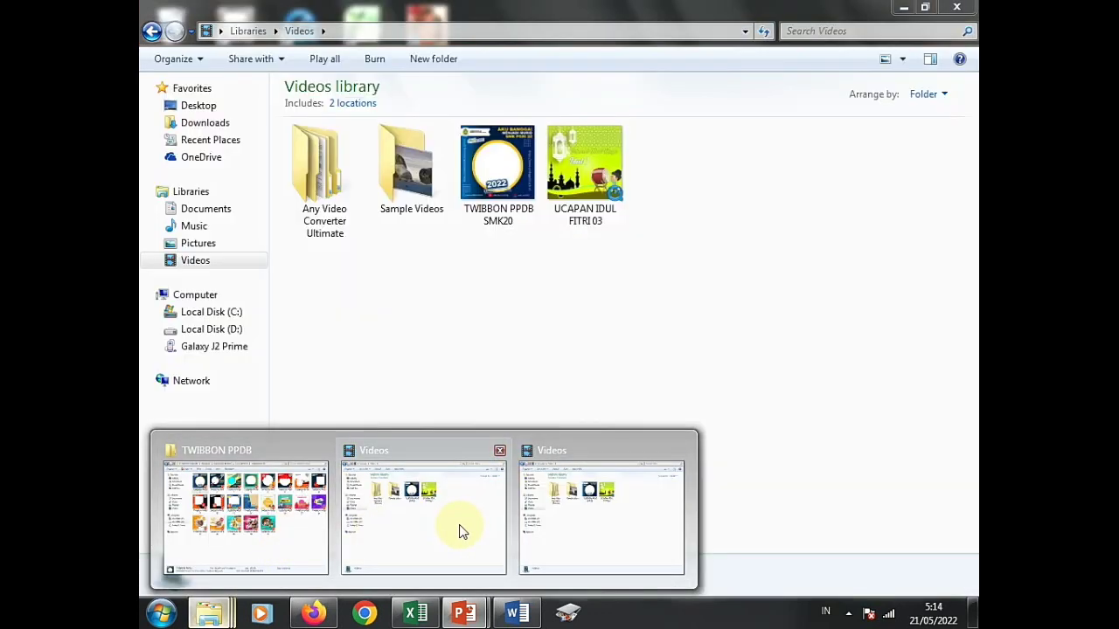
click(463, 532)
click(497, 219)
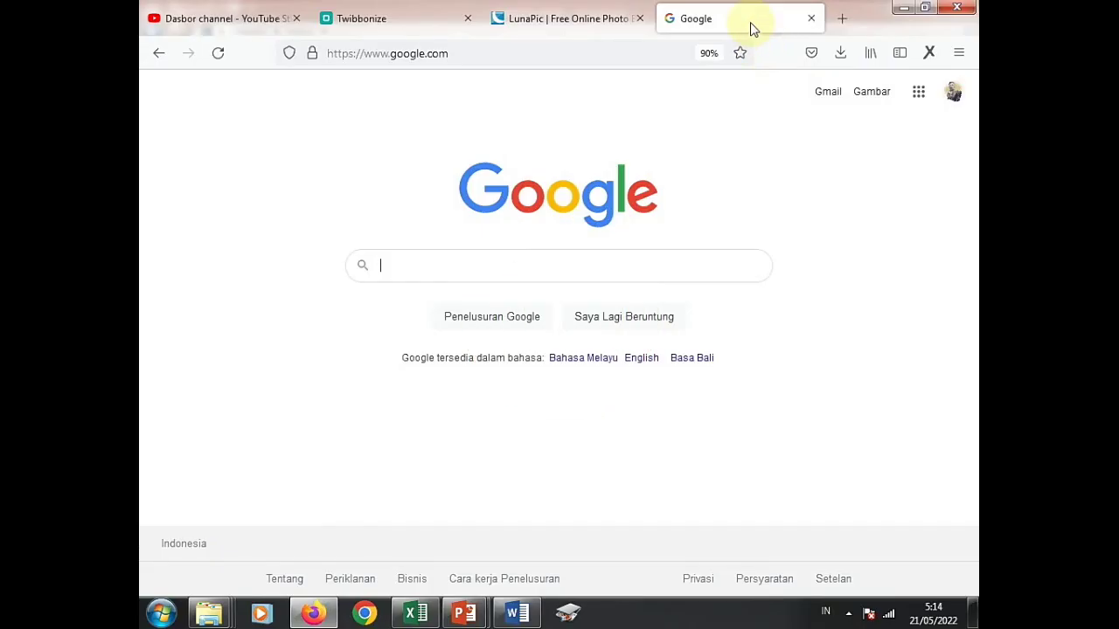
- Search Google for 'lunapic transparent' and open LunaPic's Transparent Background tool
click(506, 254)
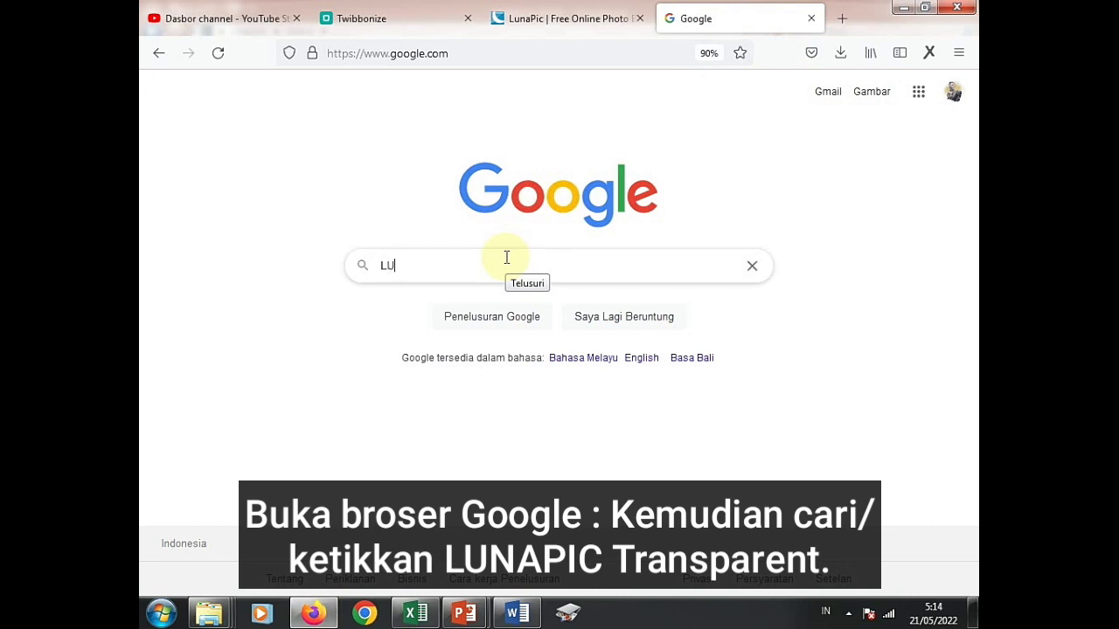
text(NA)
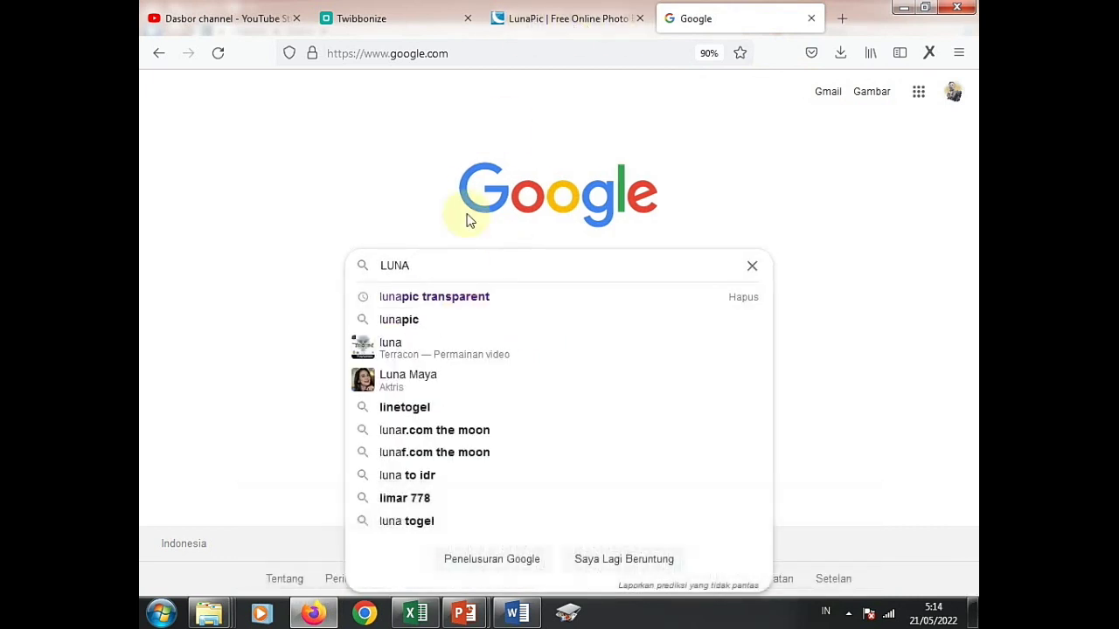
click(444, 298)
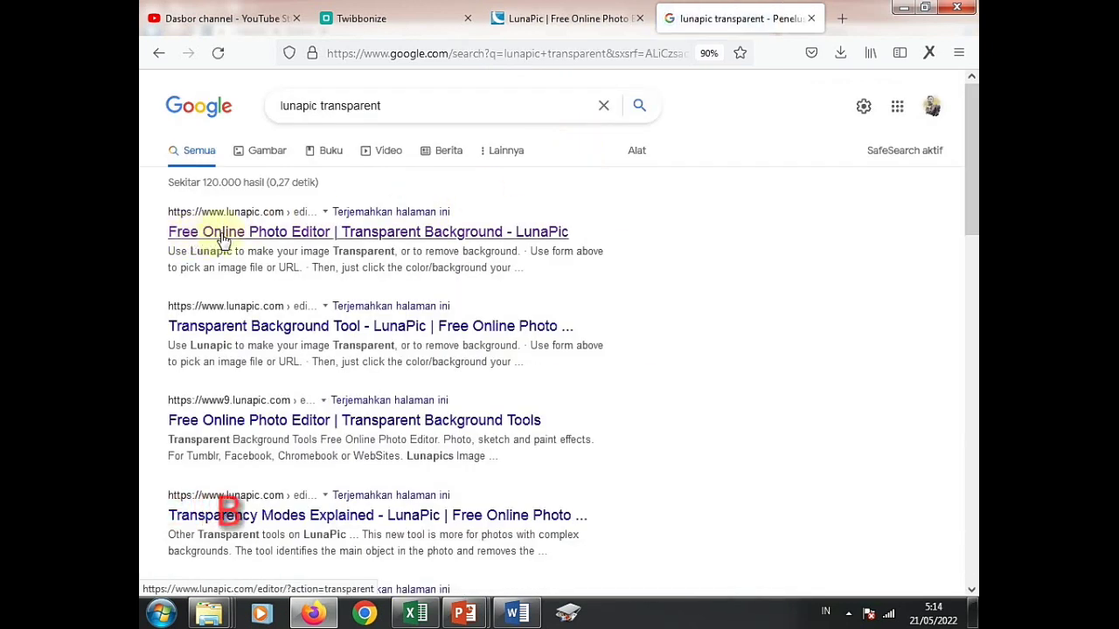
click(284, 233)
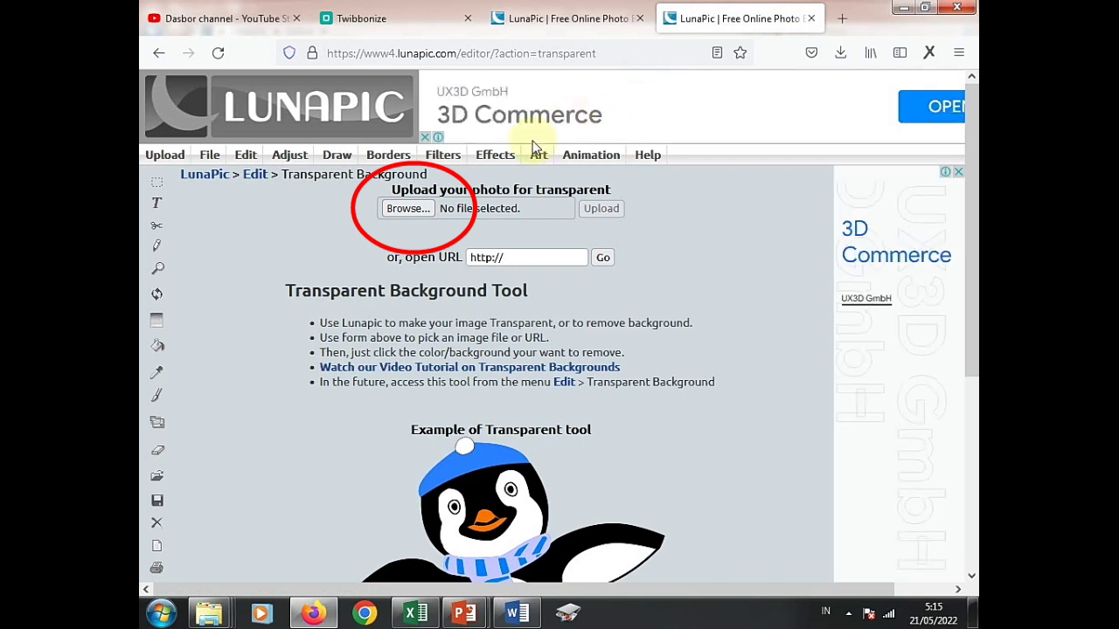
- Upload TWIBBON PPDB SMK20 from the Videos library to LunaPic
mouse_move(538, 154)
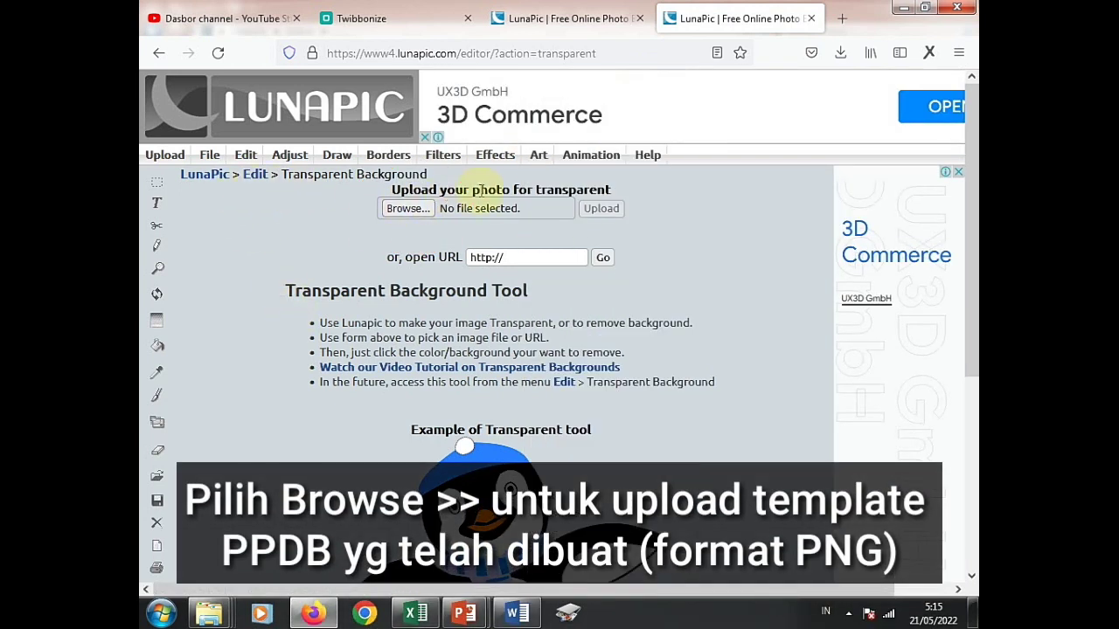
click(397, 210)
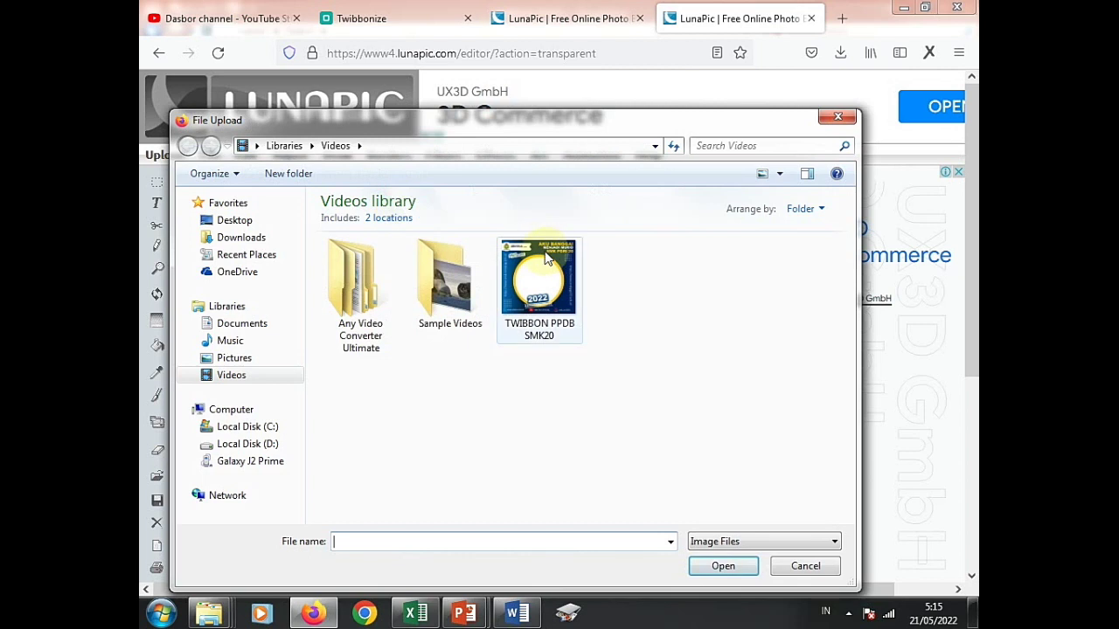
click(231, 379)
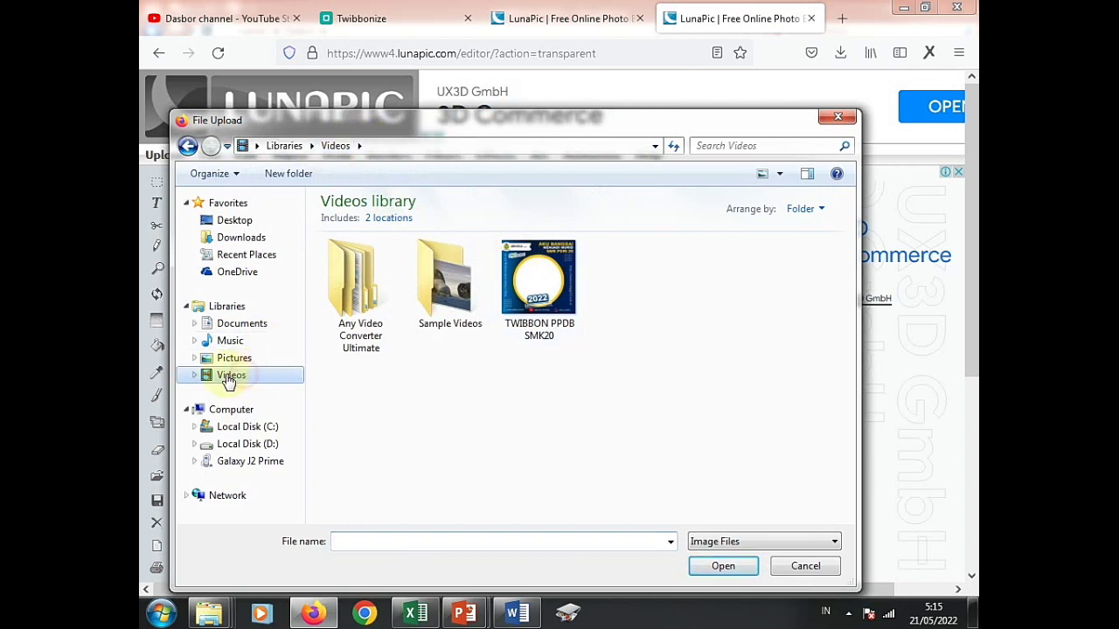
click(540, 282)
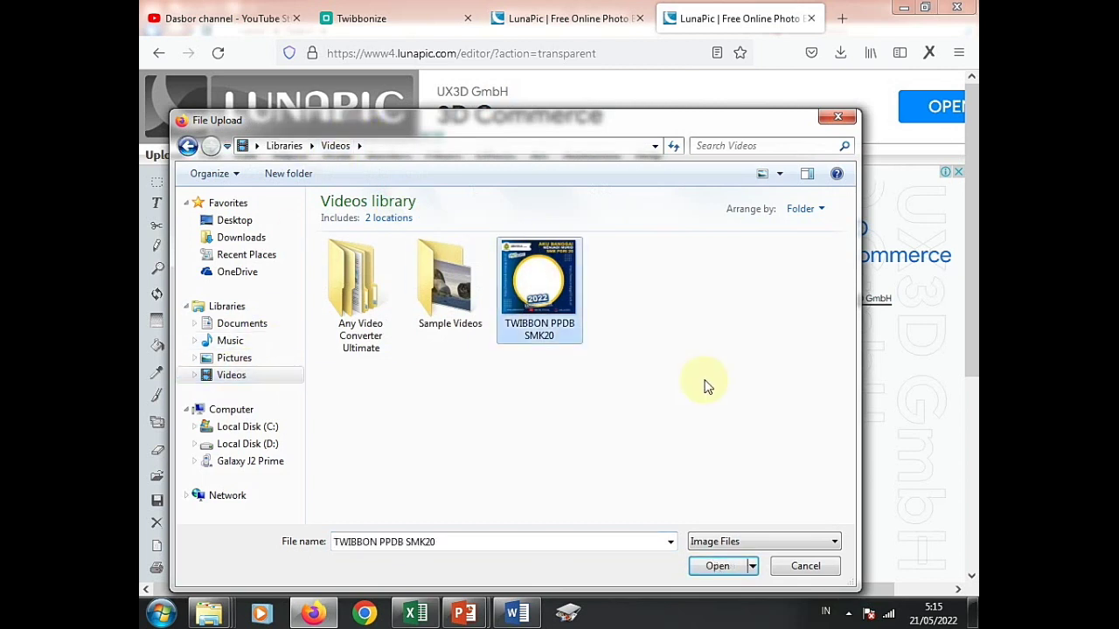
click(718, 567)
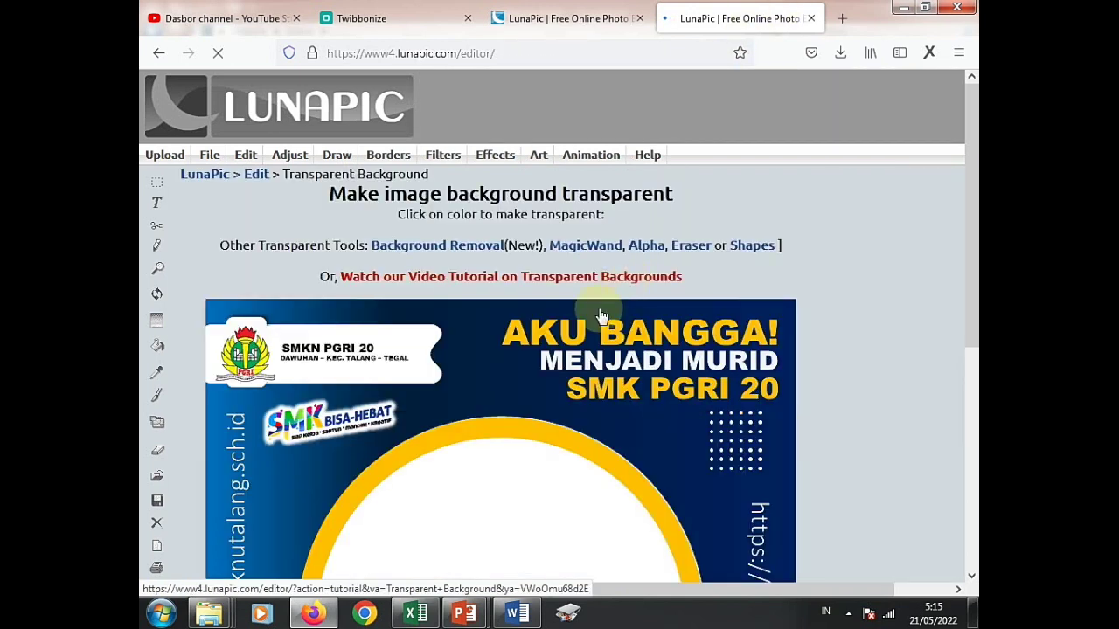
- Open the Transparent Background tool and click the white centre circle to make it transparent
scroll(544, 349, down, 2)
scroll(504, 355, down, 3)
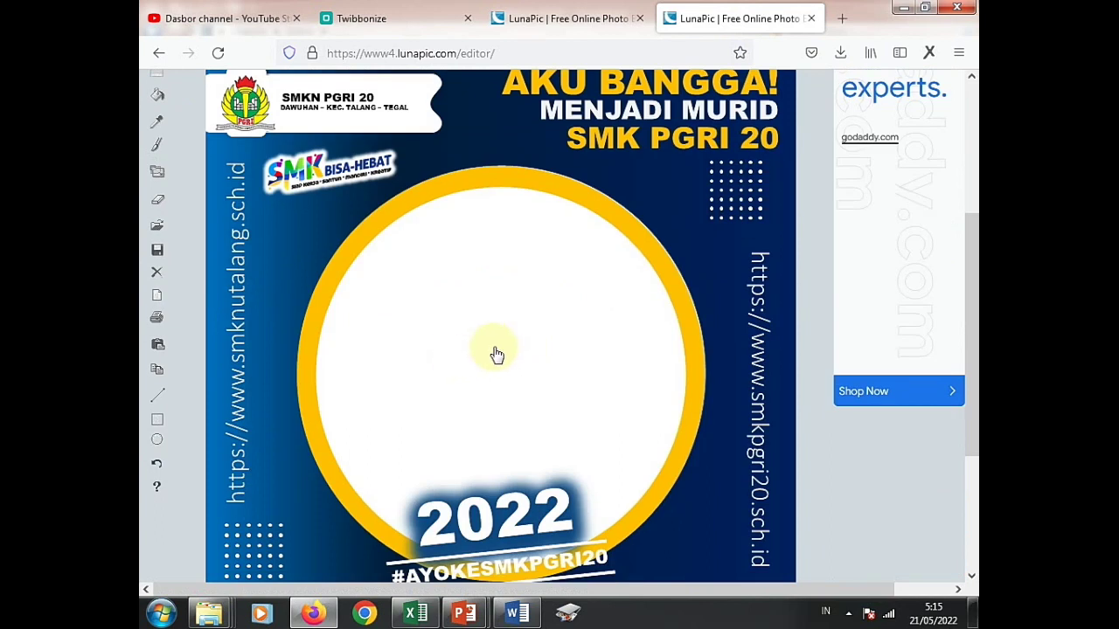
scroll(520, 322, up, 5)
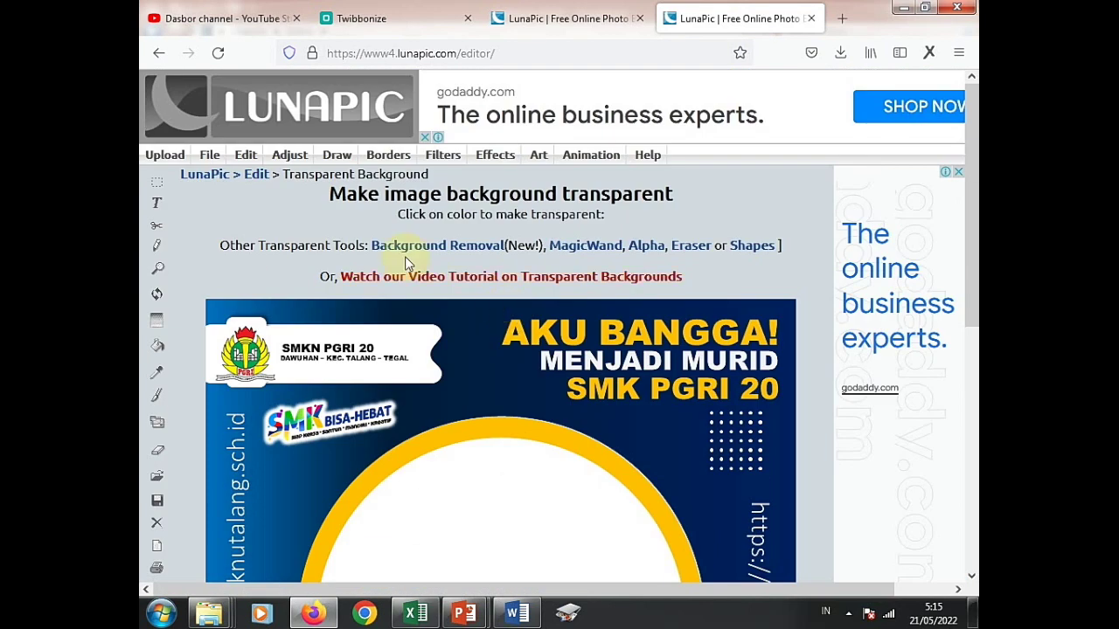
mouse_move(243, 154)
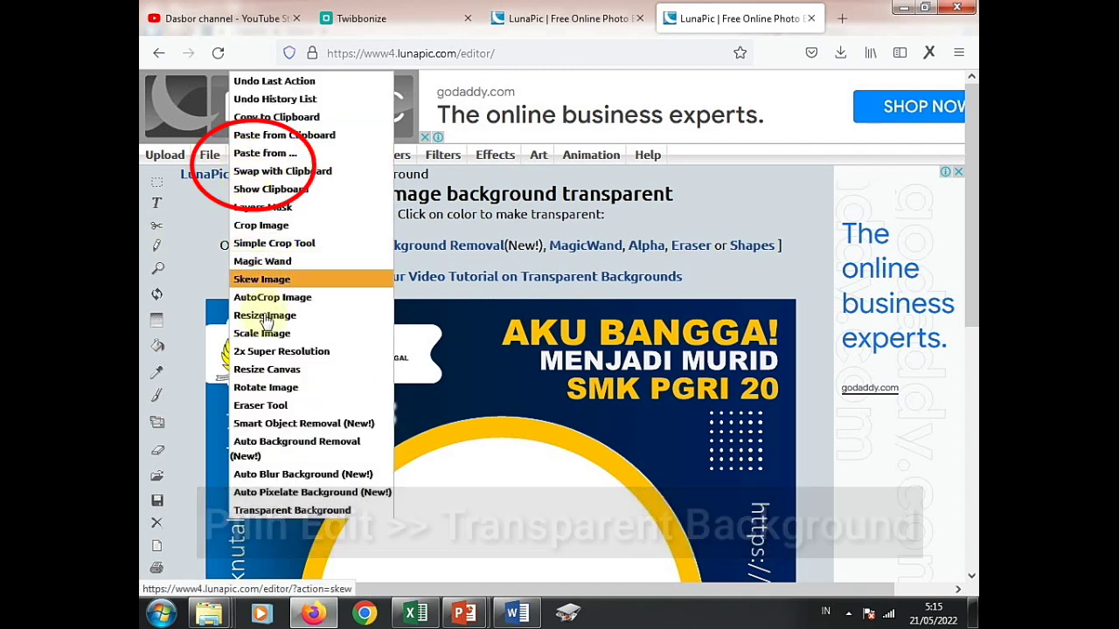
click(273, 513)
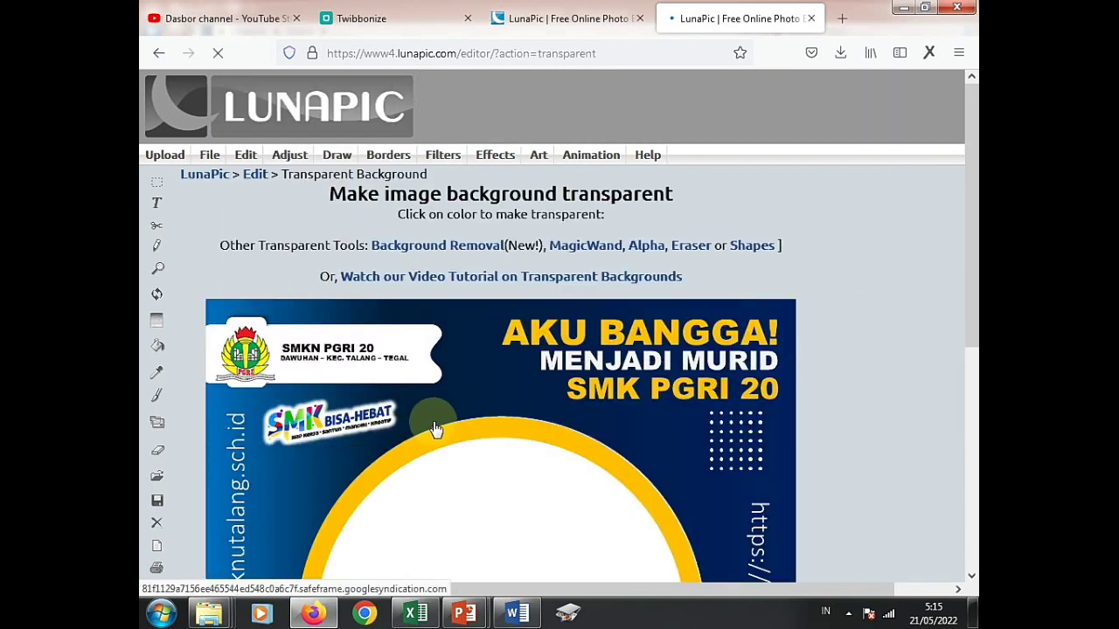
scroll(484, 456, down, 3)
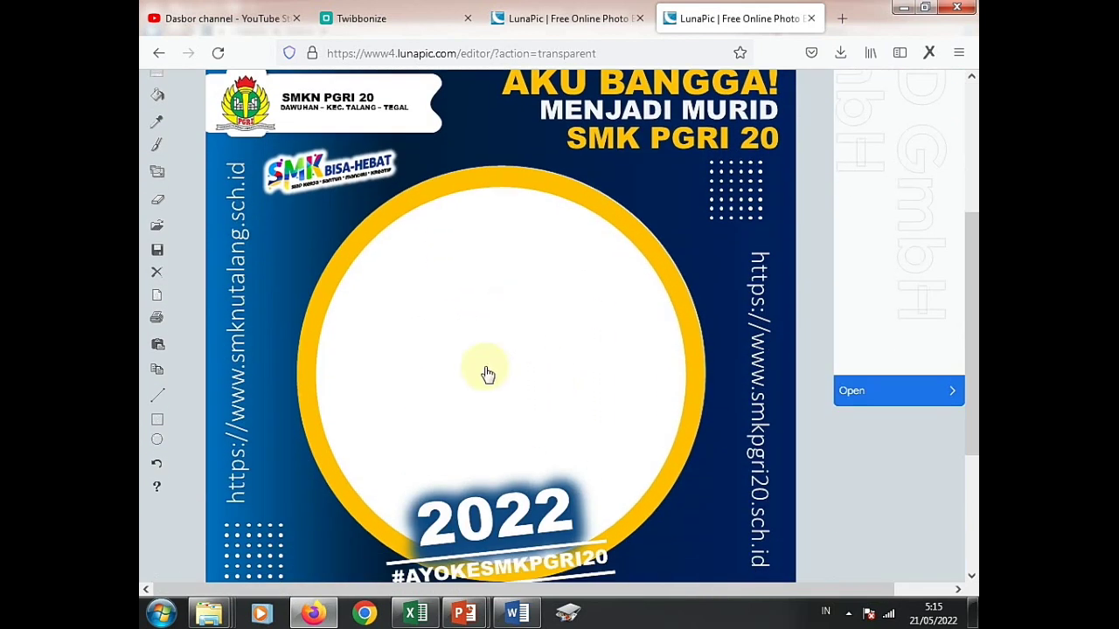
scroll(487, 305, up, 3)
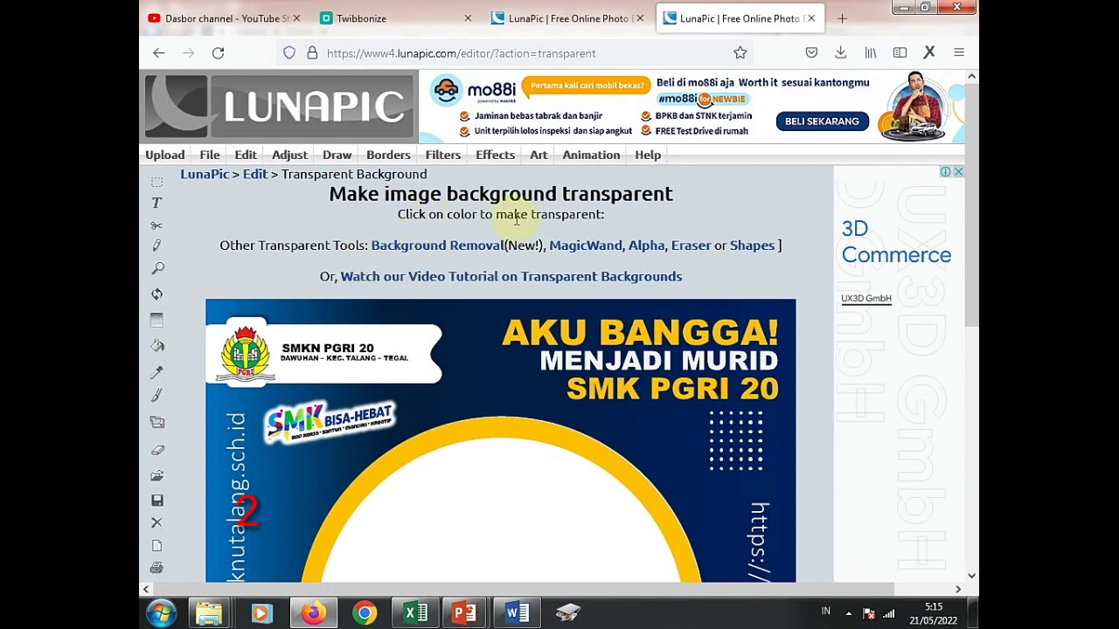
scroll(524, 280, down, 5)
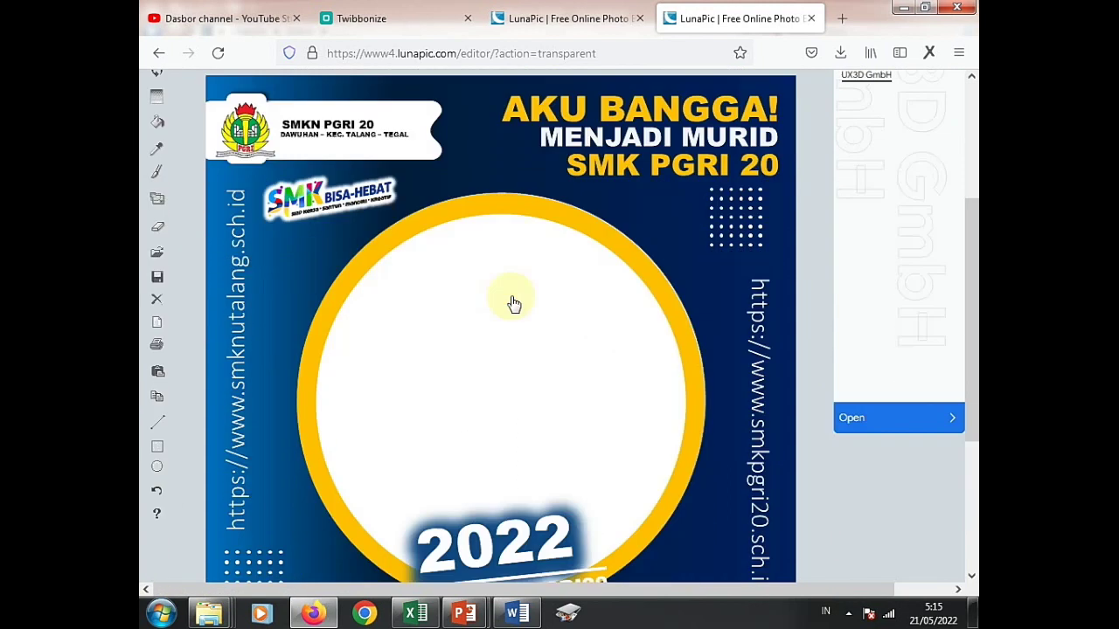
scroll(502, 247, up, 2)
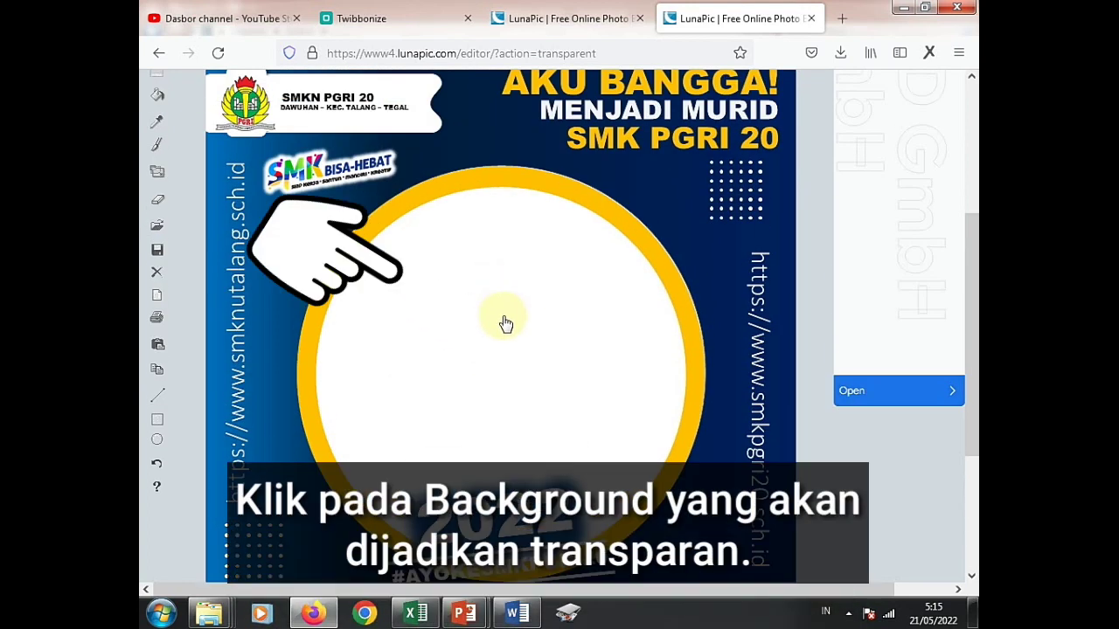
click(505, 323)
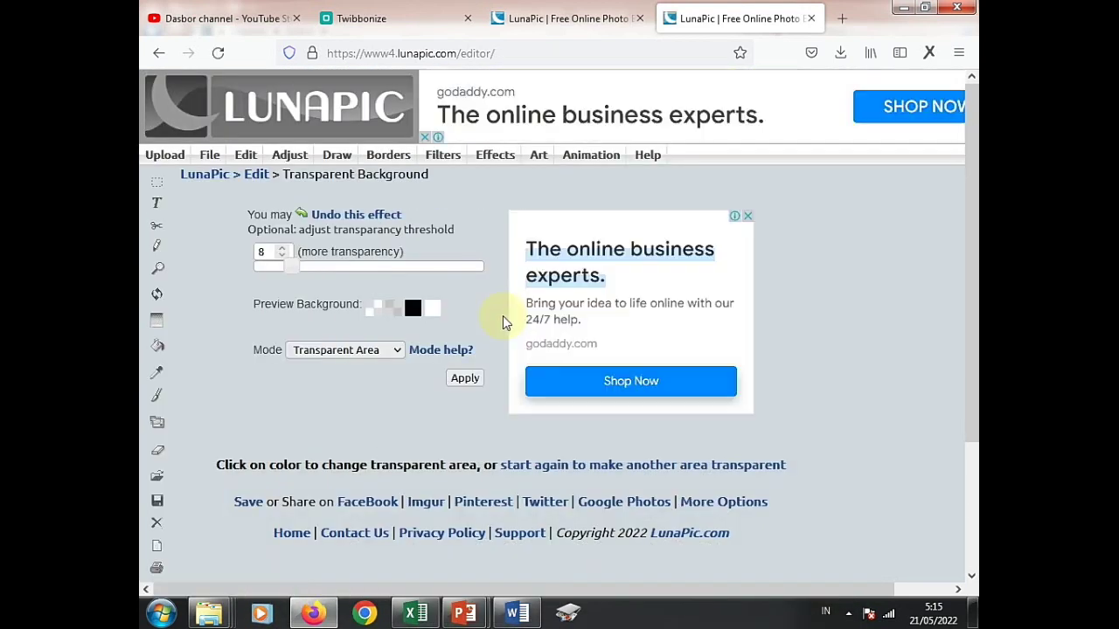
- Download the transparent twibbon as imageedit_1_8588128406.png and show it in the DOWNLOAD folder
scroll(499, 321, down, 7)
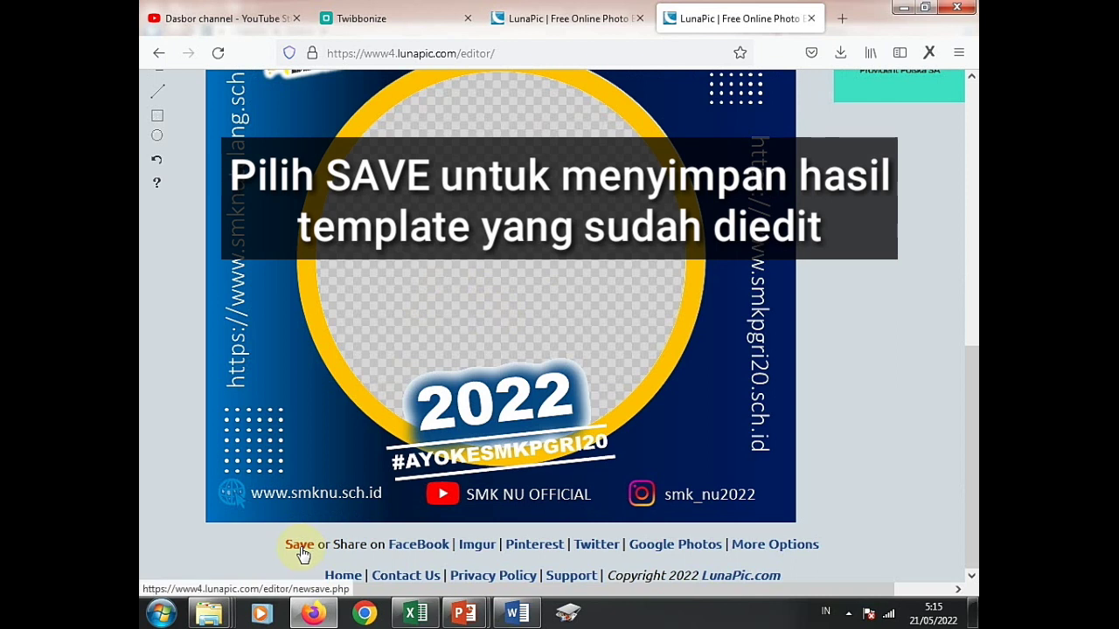
click(299, 547)
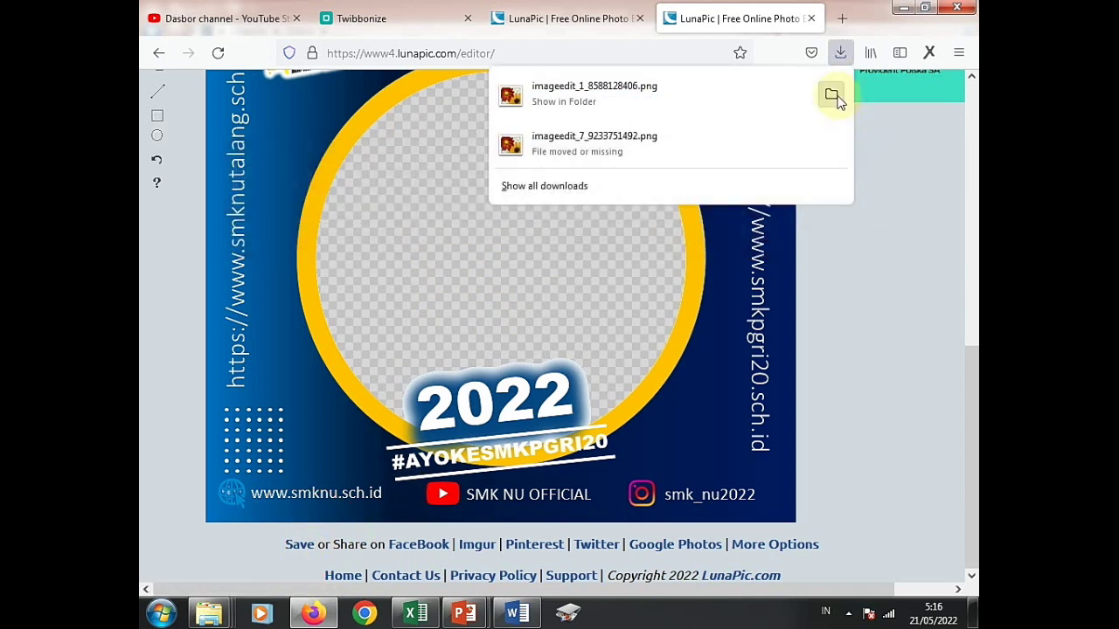
click(833, 96)
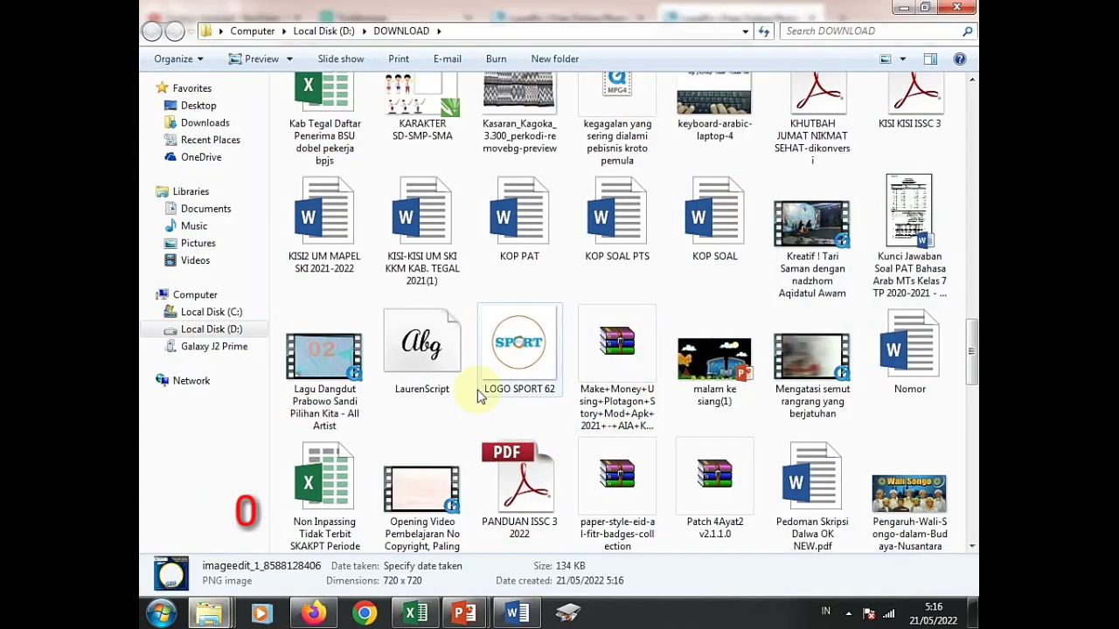
- Copy the transparent imageedit_1 twibbon image into the Videos library
scroll(747, 300, down, 5)
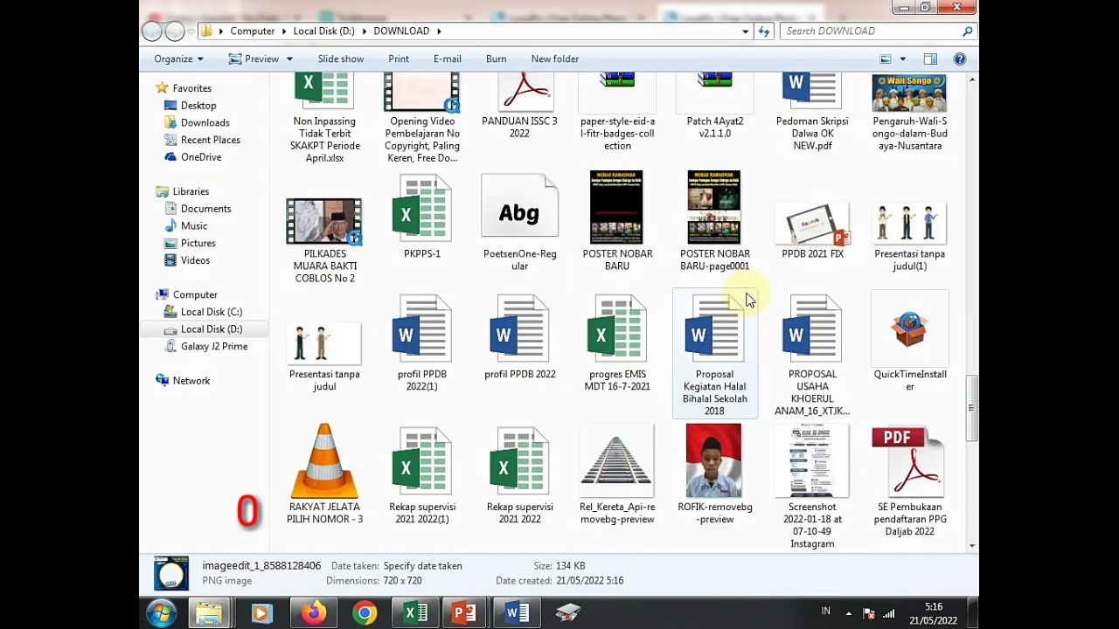
scroll(747, 300, up, 10)
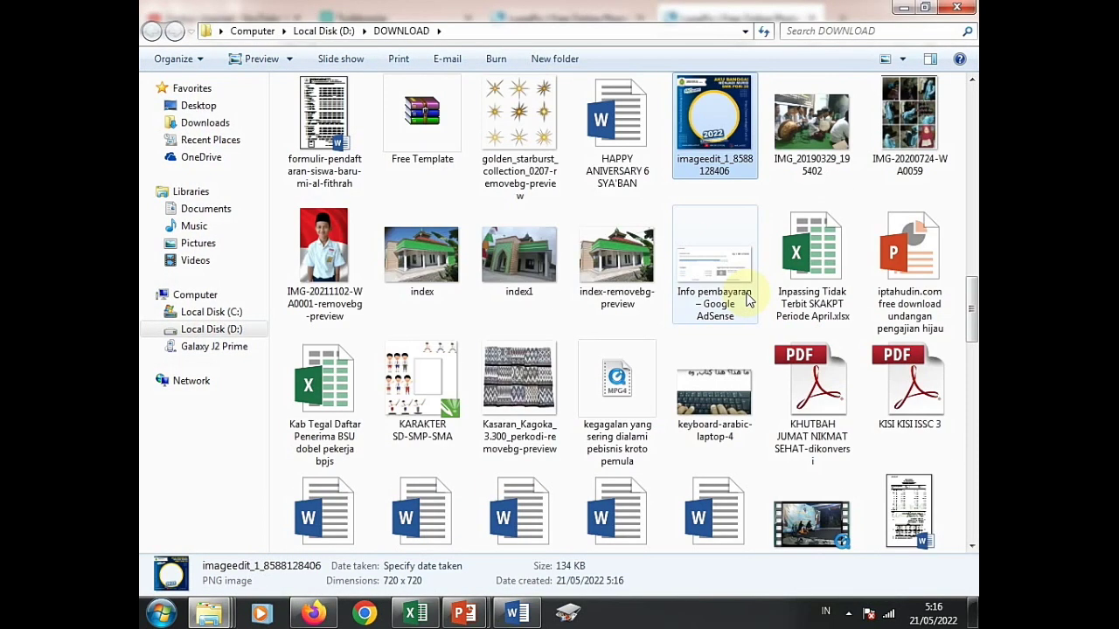
scroll(748, 299, up, 3)
right_click(725, 381)
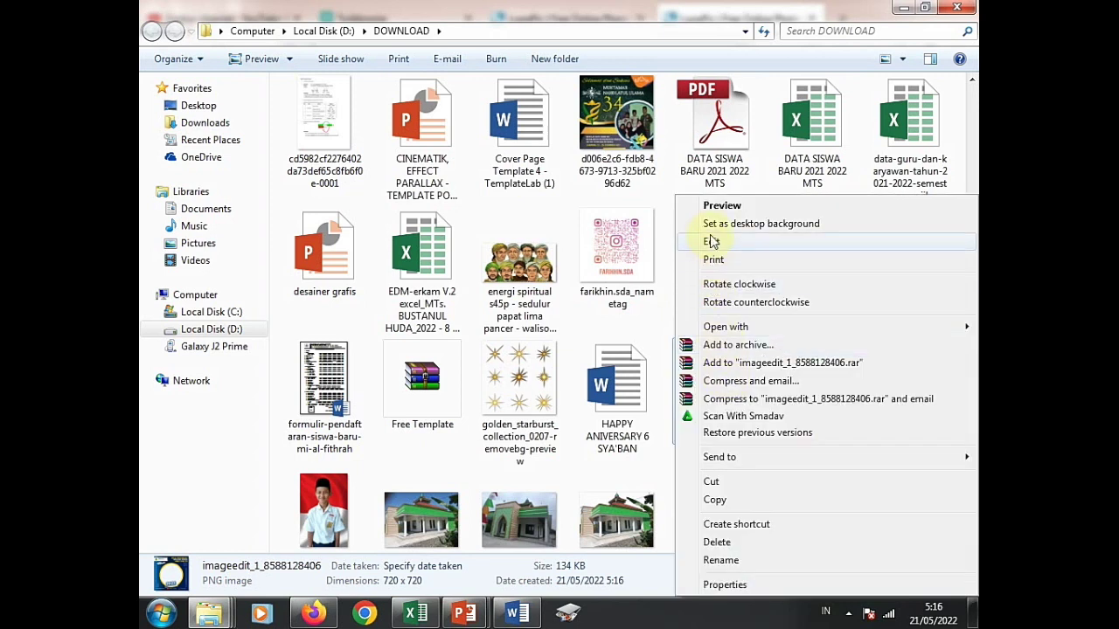
click(715, 498)
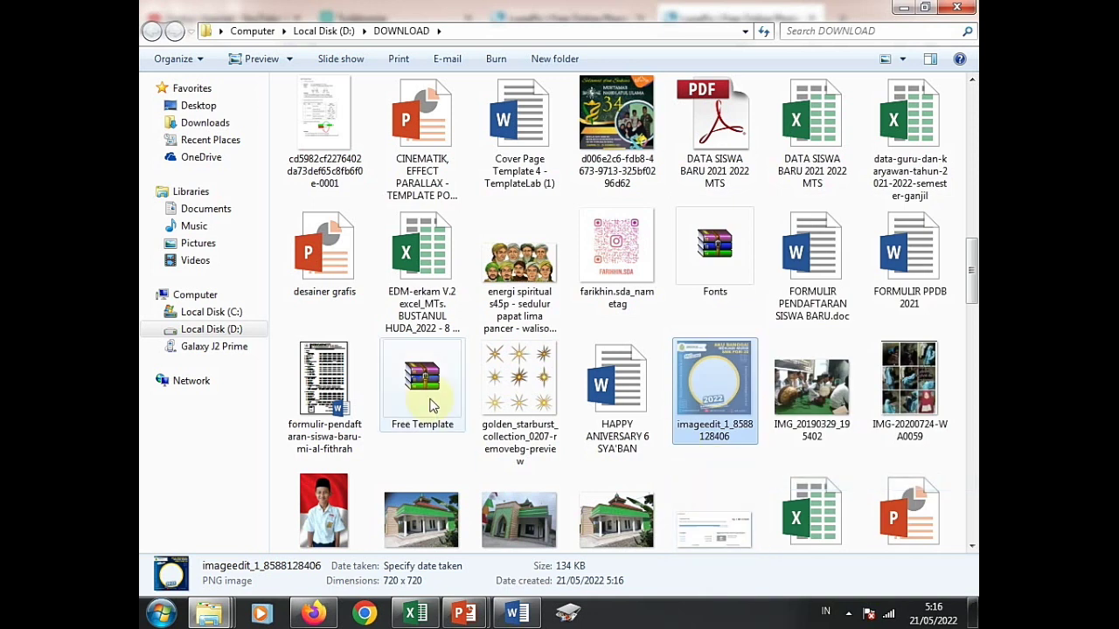
mouse_move(214, 615)
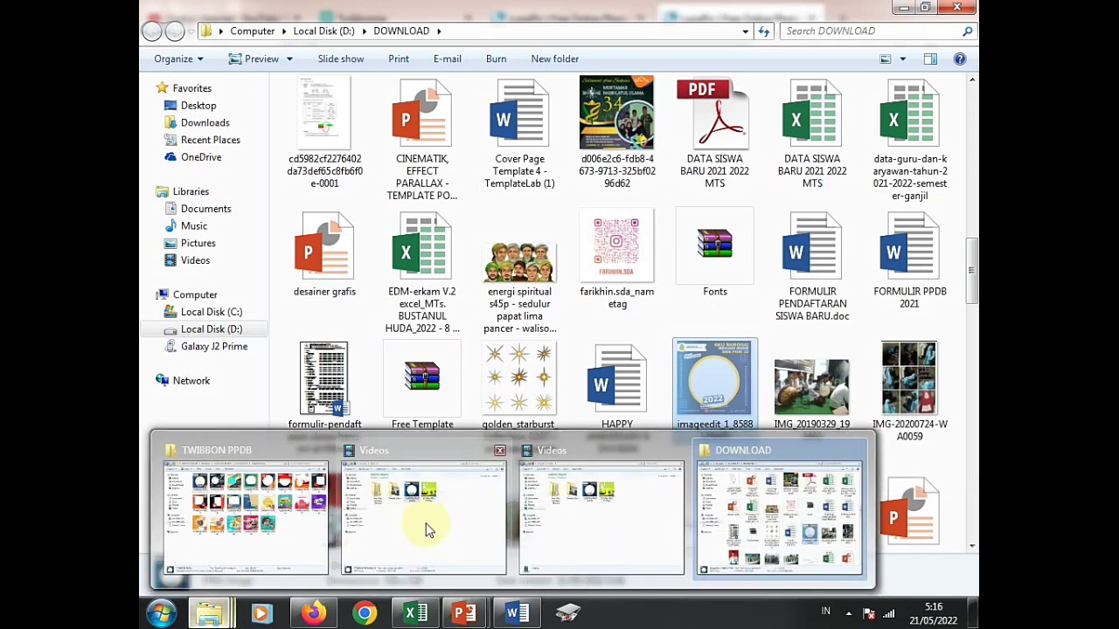
click(428, 529)
click(568, 291)
right_click(568, 291)
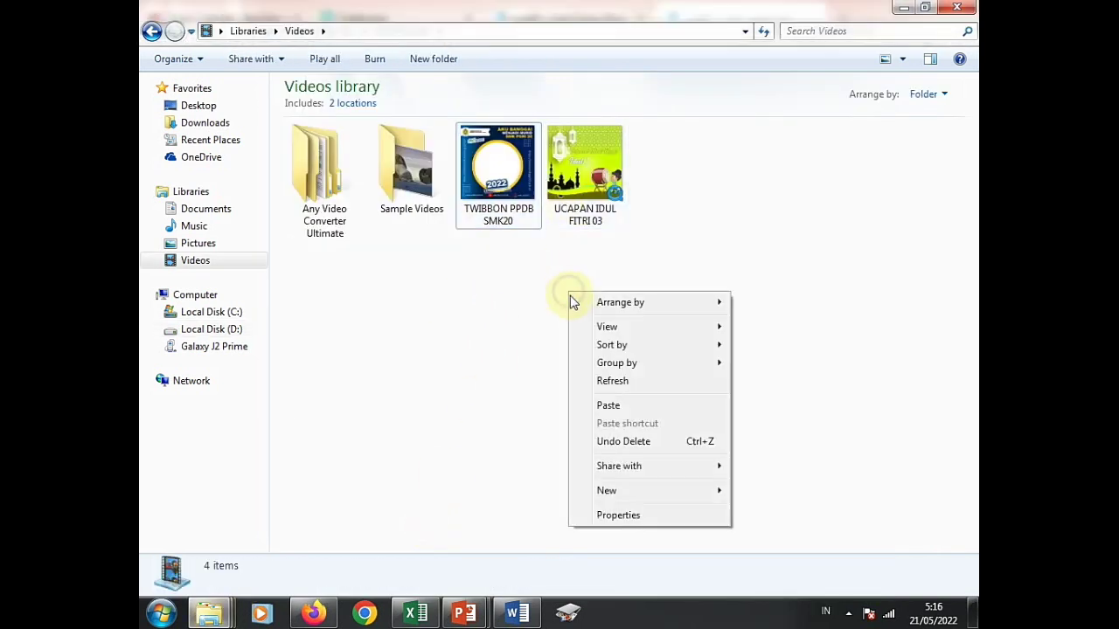
click(607, 406)
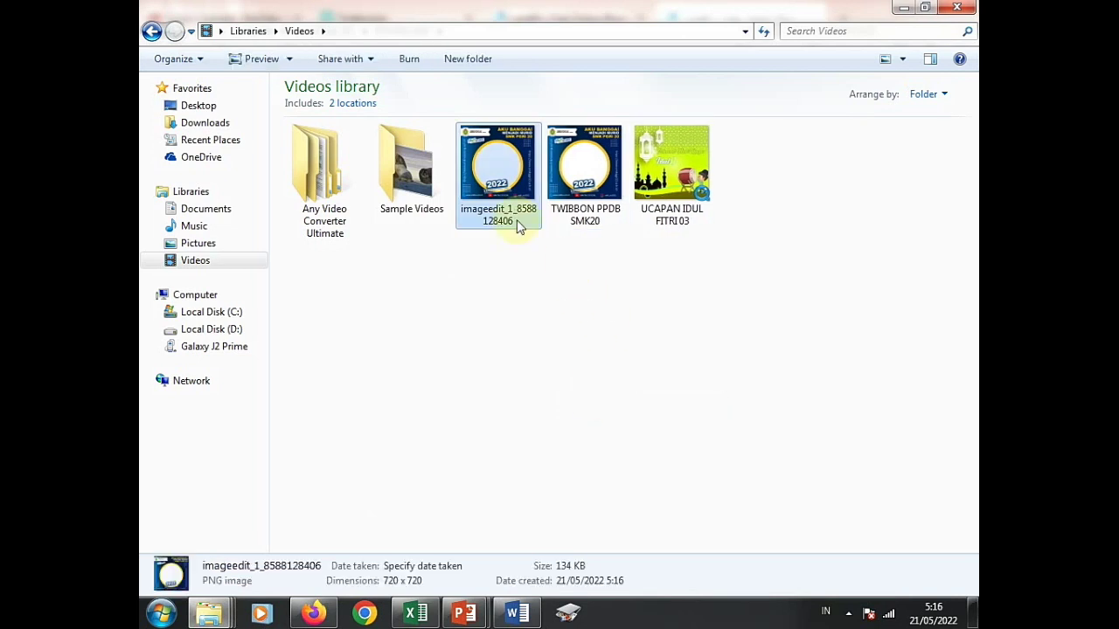
- Delete the old TWIBBON PPDB SMK20 image to the Recycle Bin
click(518, 262)
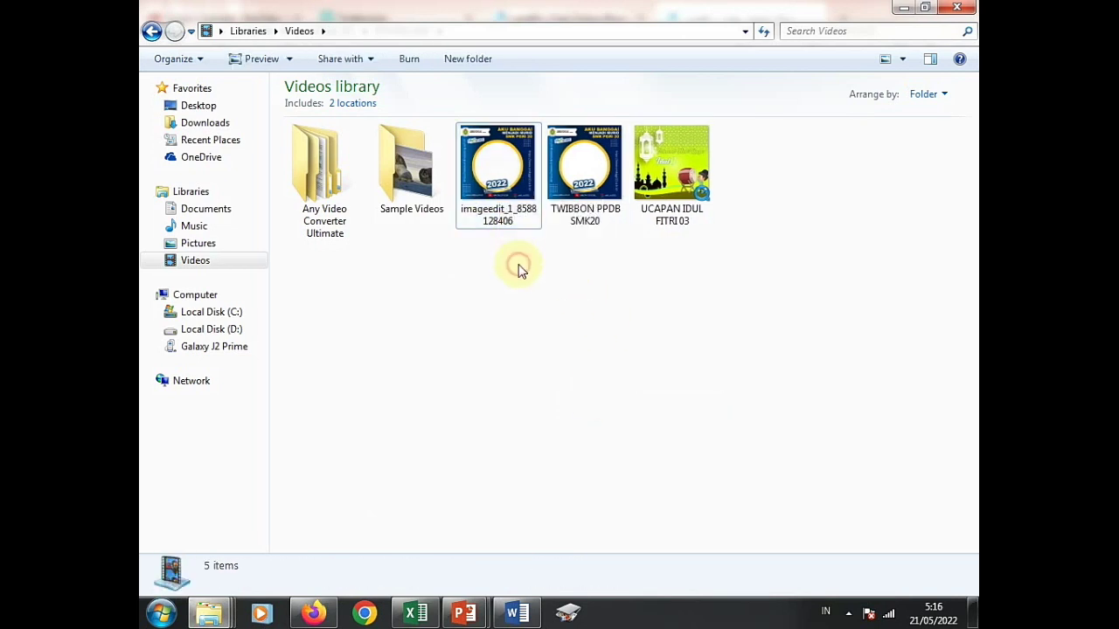
click(569, 225)
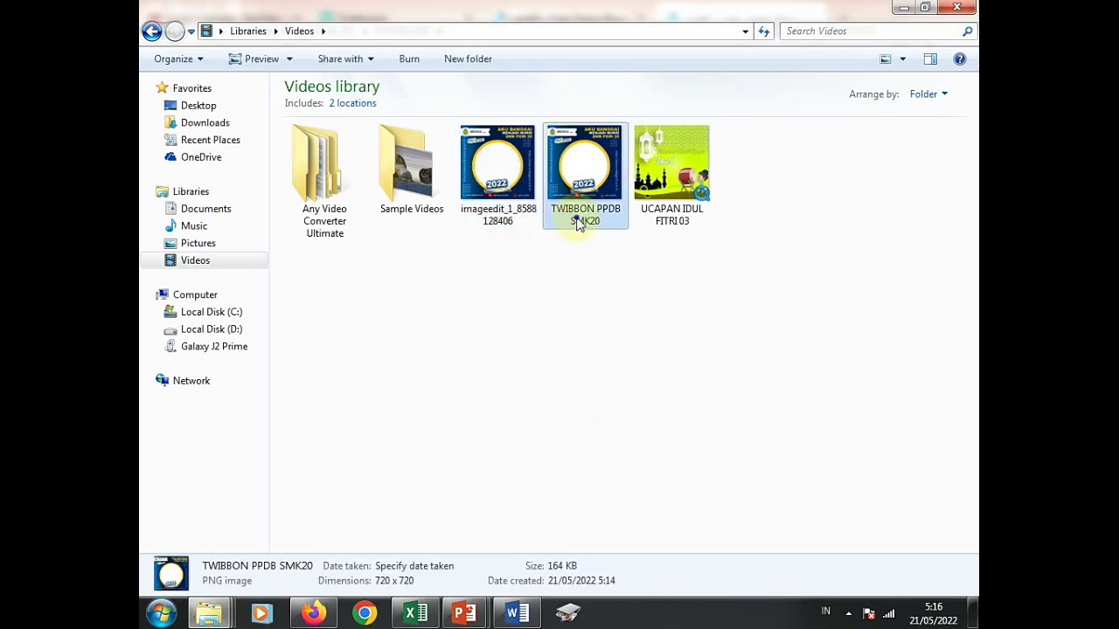
right_click(578, 224)
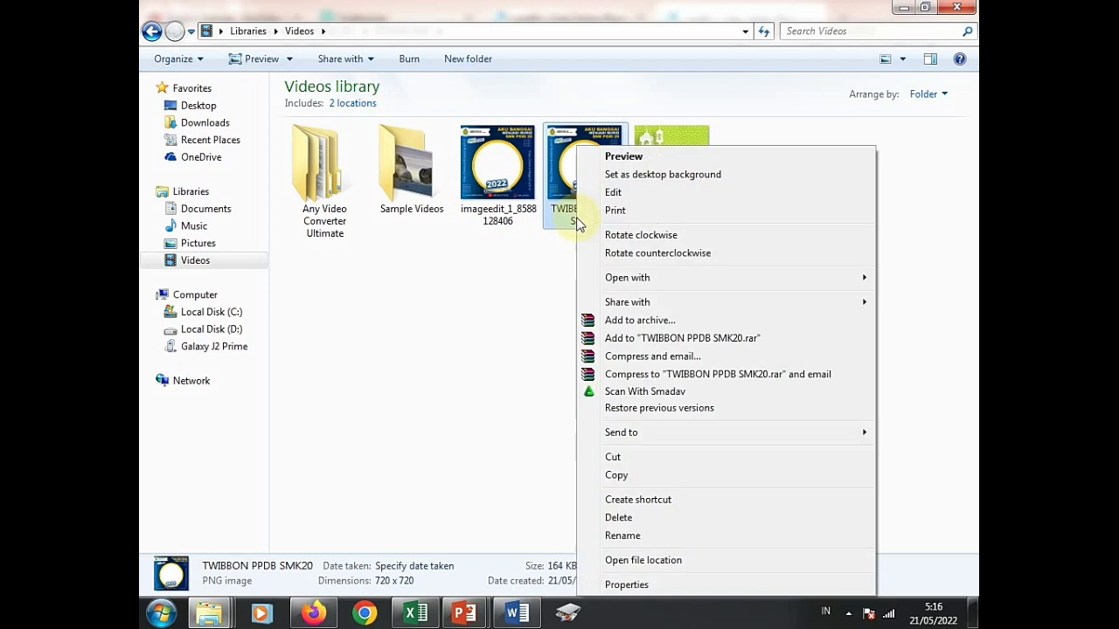
click(615, 519)
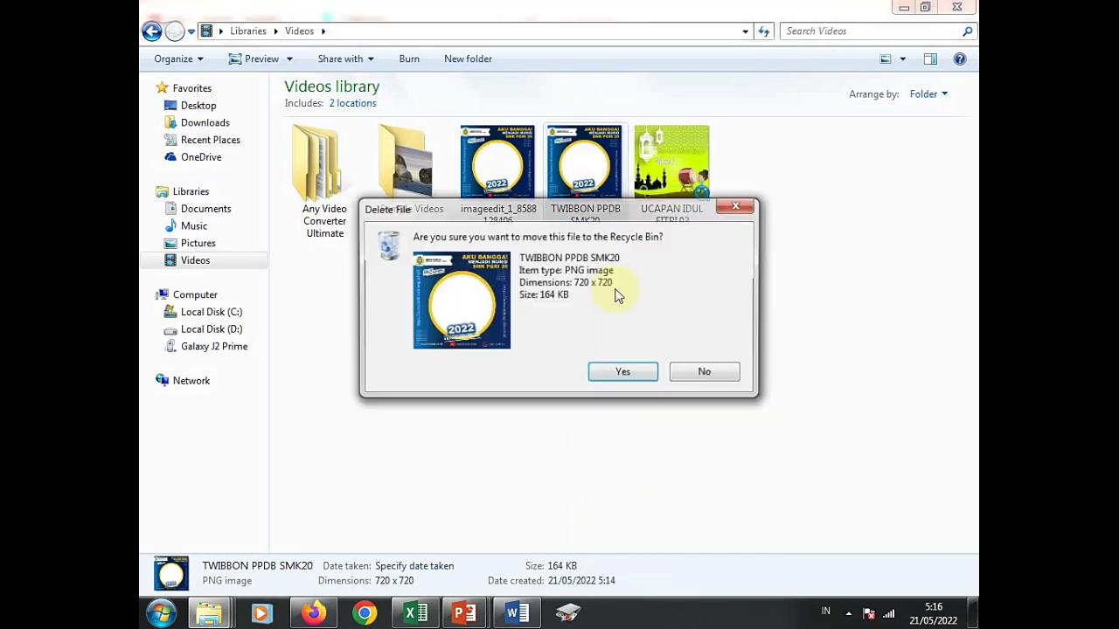
click(622, 374)
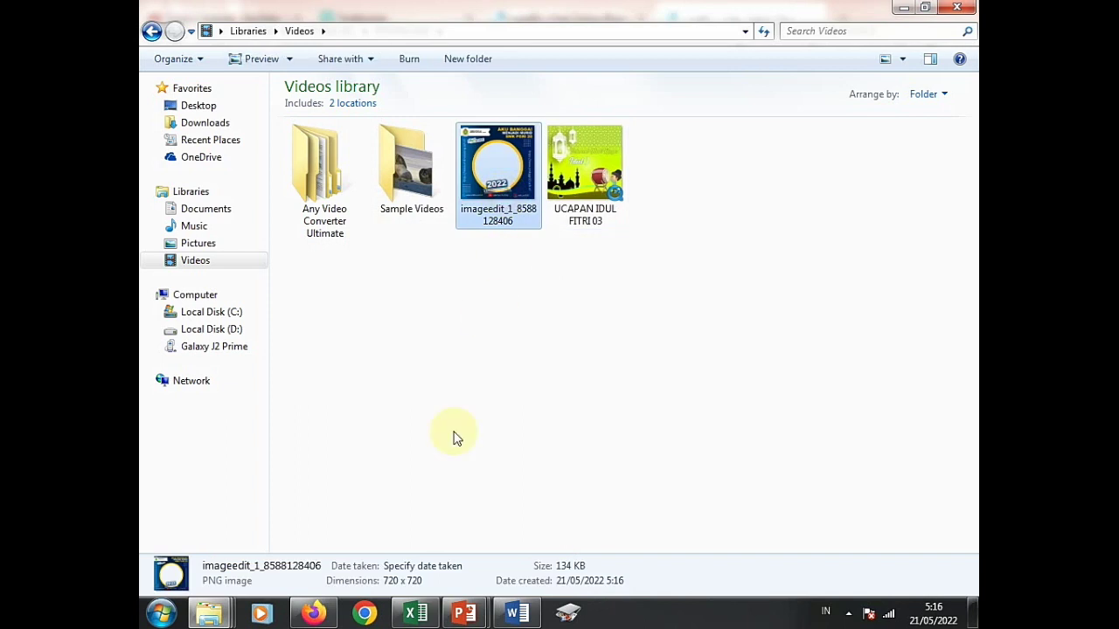
click(314, 610)
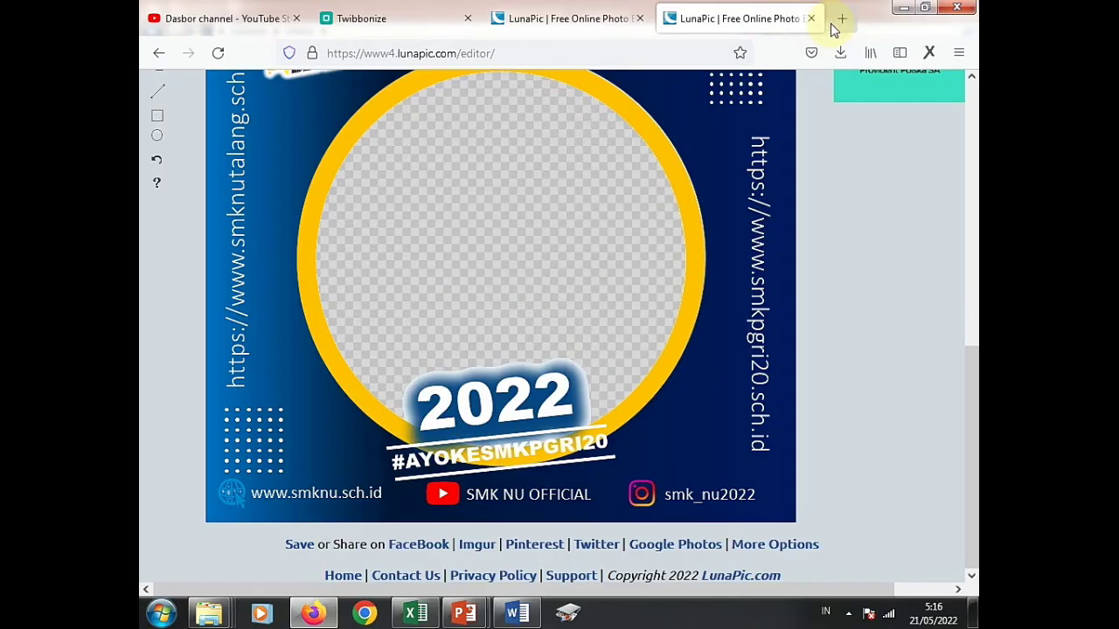
- In a new tab, search Google for 'twibbonize' and open the Twibbonize site
click(841, 20)
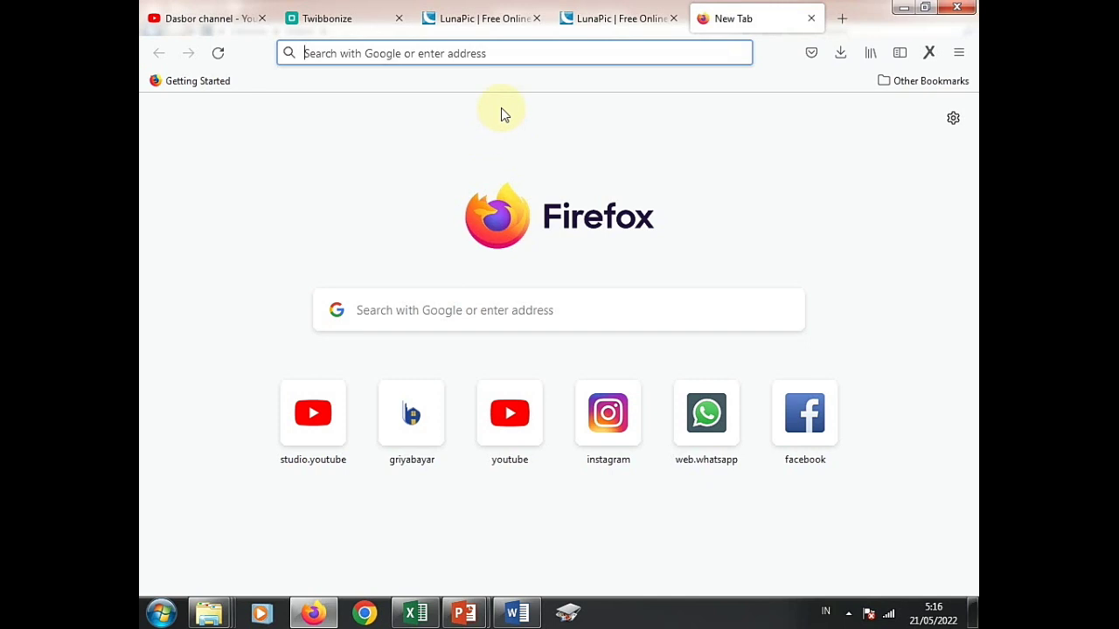
text(google.com)
key(Return)
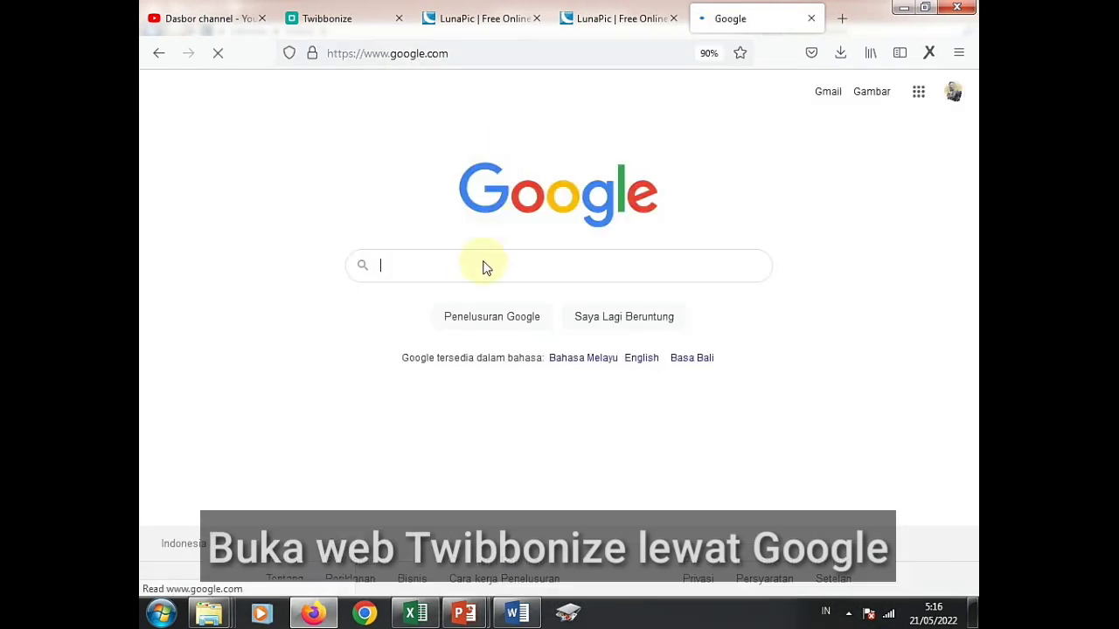
text(TW)
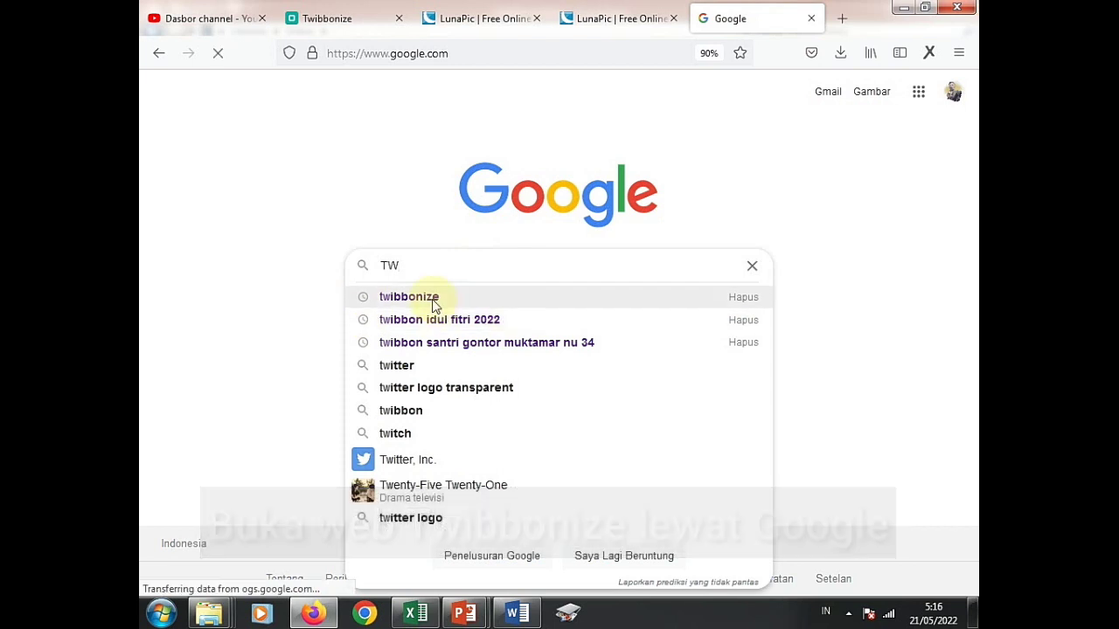
click(434, 301)
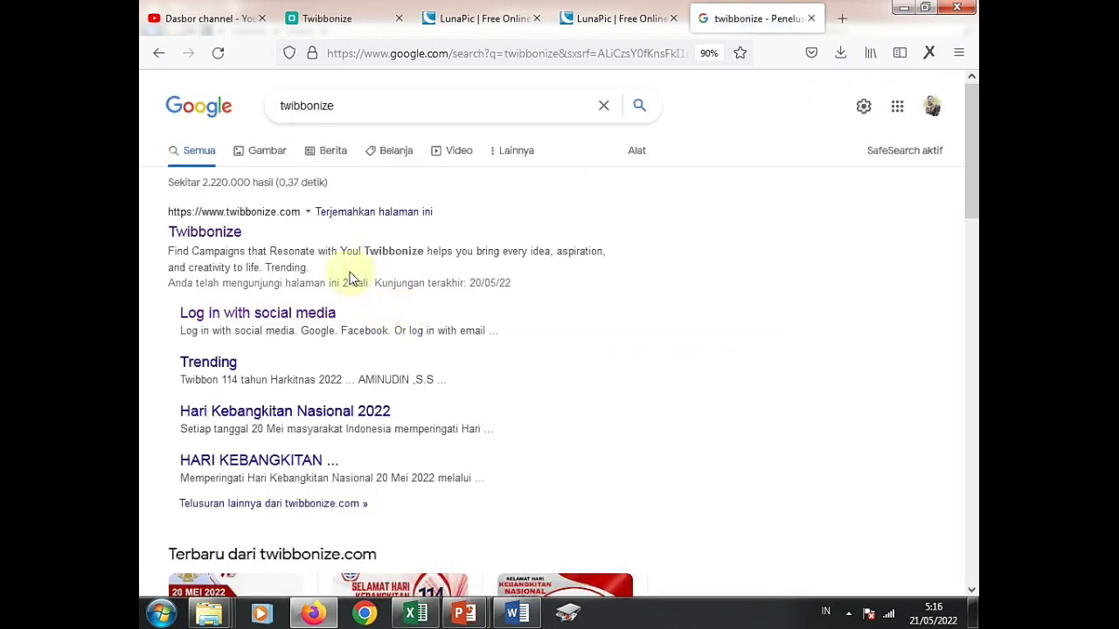
click(225, 244)
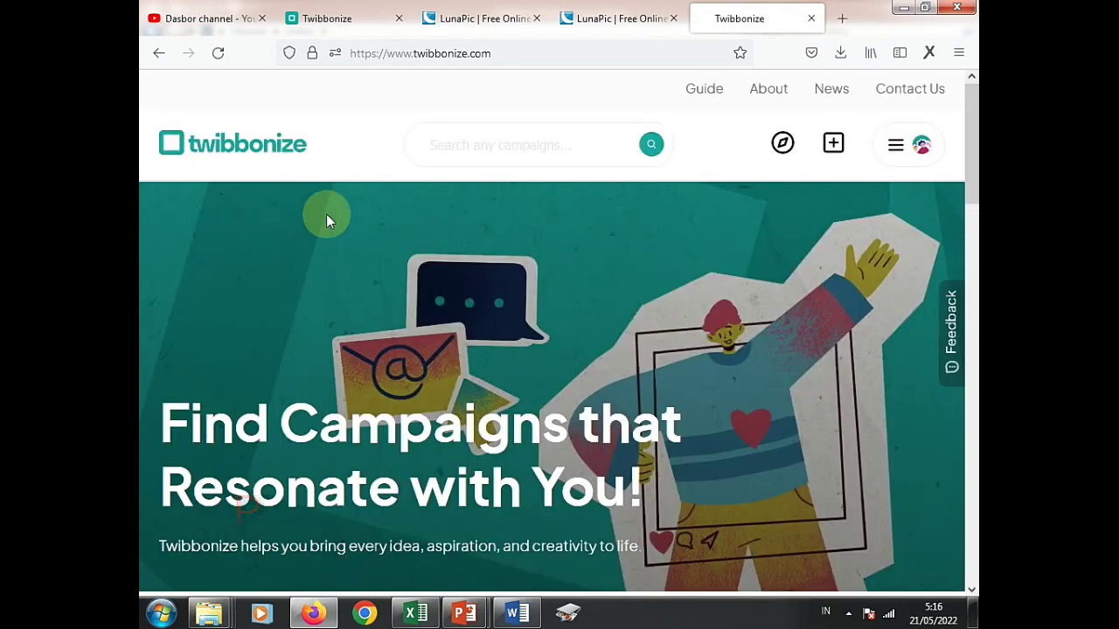
- Log out of Twibbonize and log back in with a different Google account
click(916, 150)
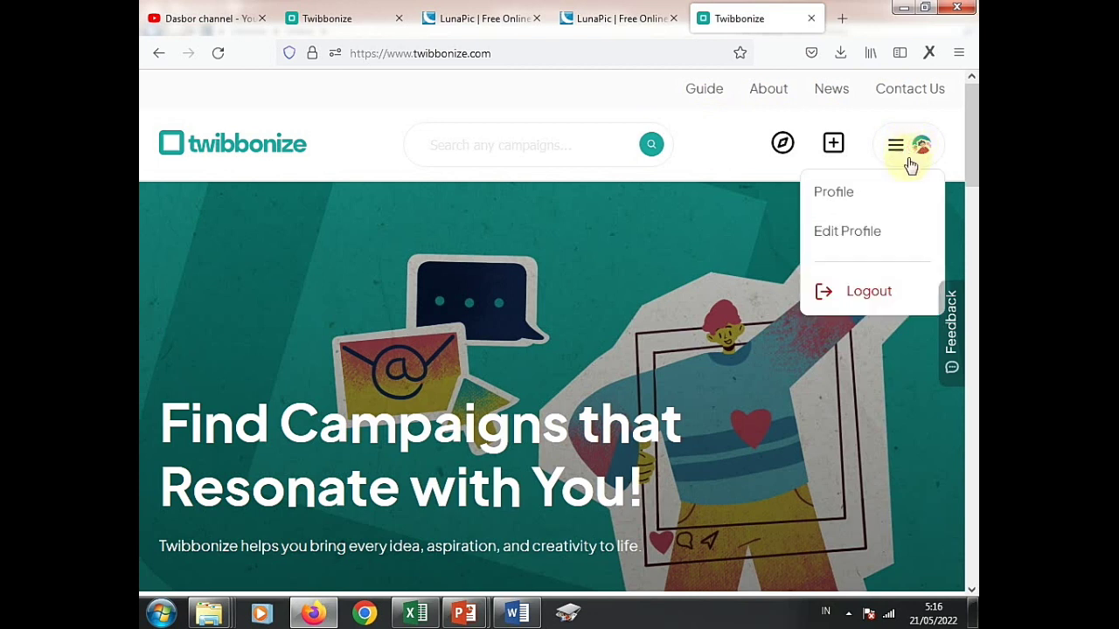
click(863, 297)
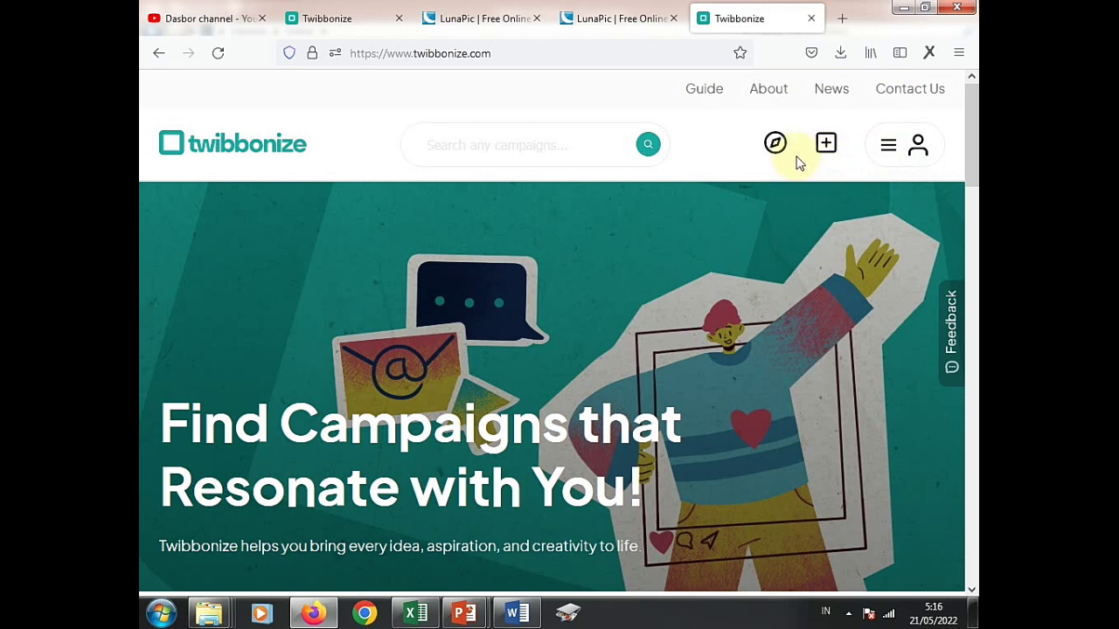
click(904, 145)
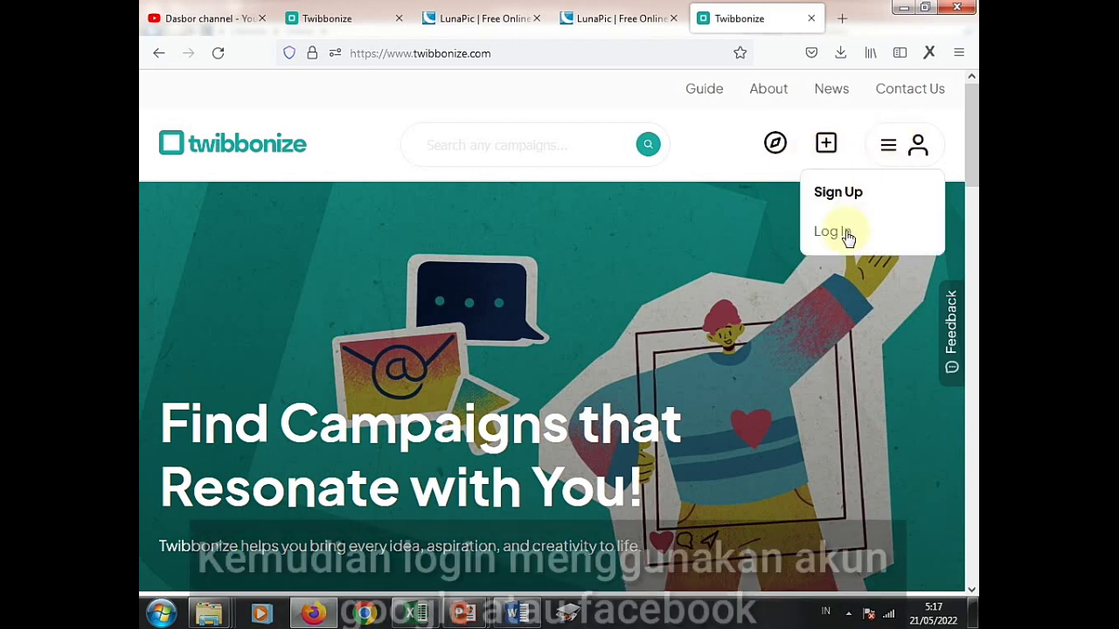
click(843, 233)
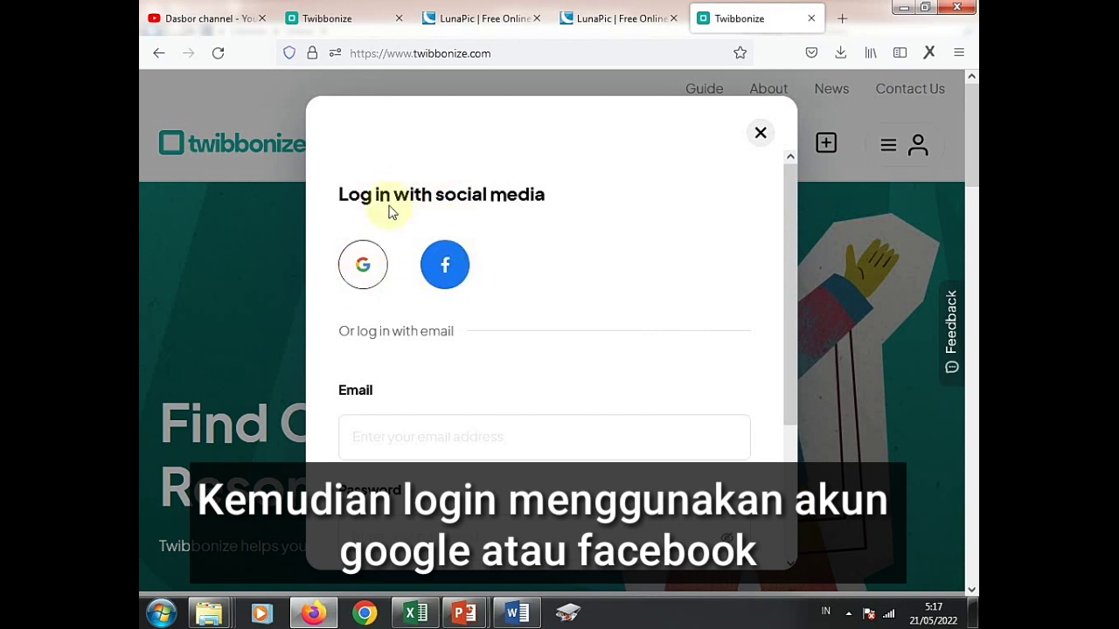
click(357, 271)
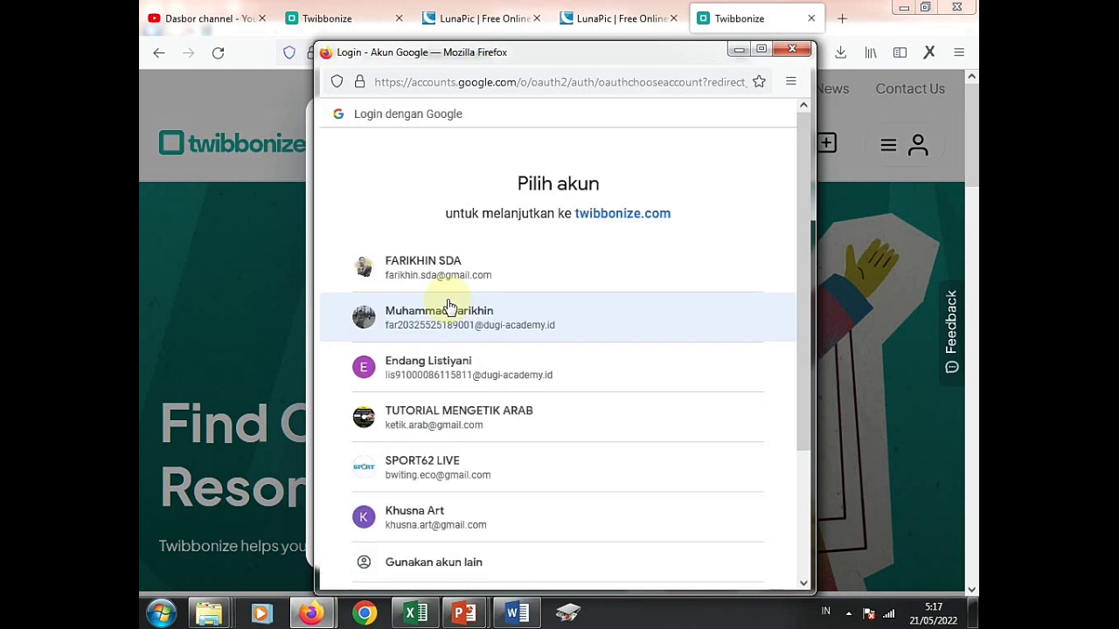
scroll(426, 397, down, 3)
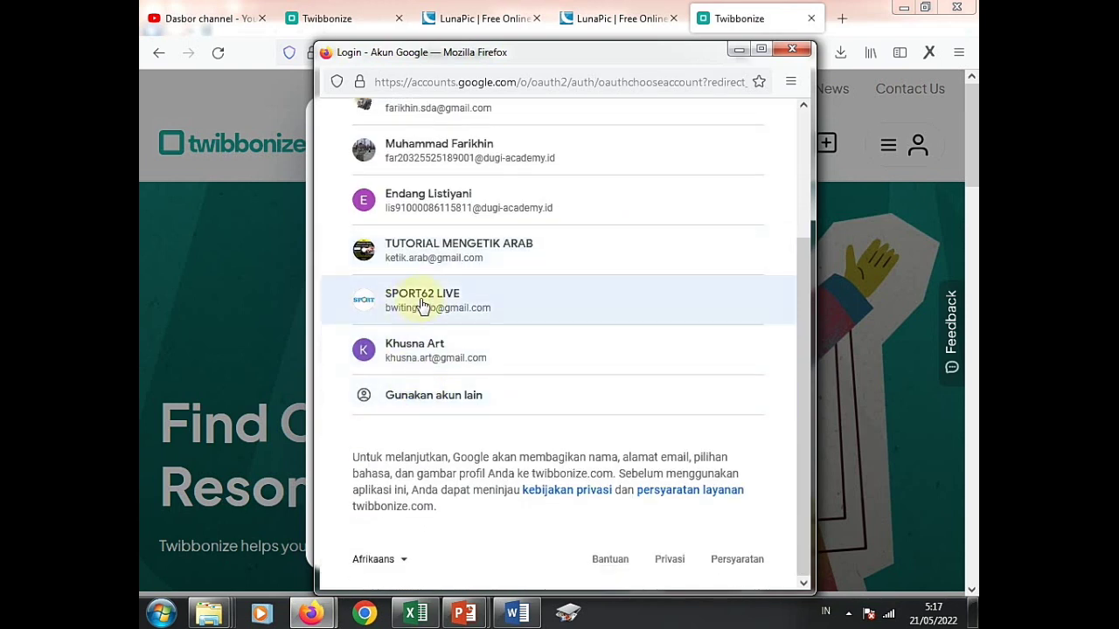
click(410, 306)
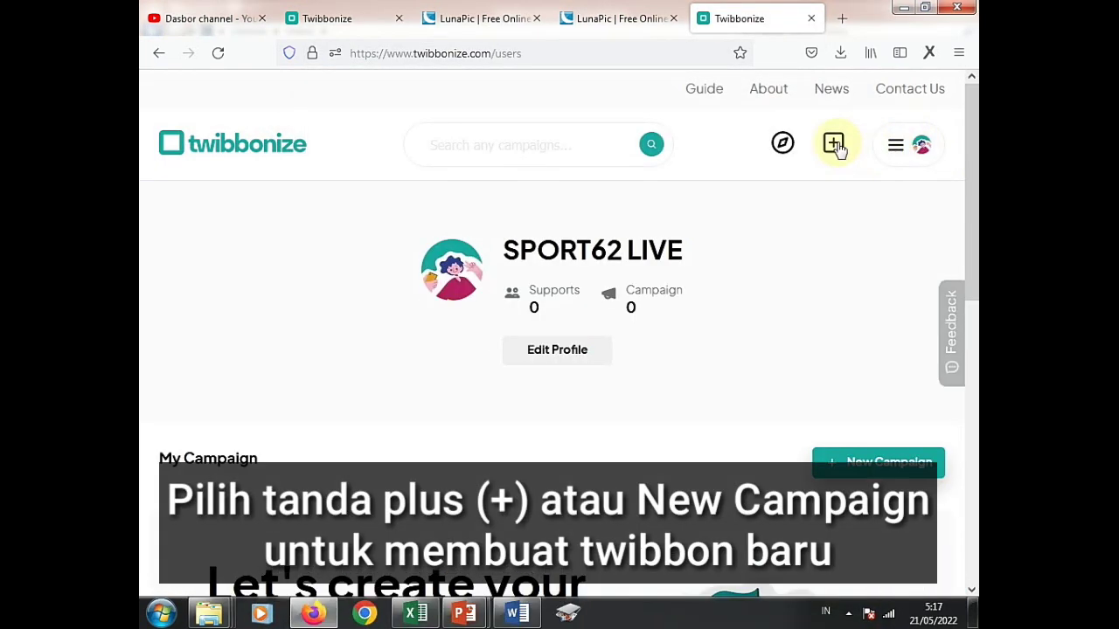
- Discard the unfilled New Campaign form and start a fresh new campaign
click(834, 145)
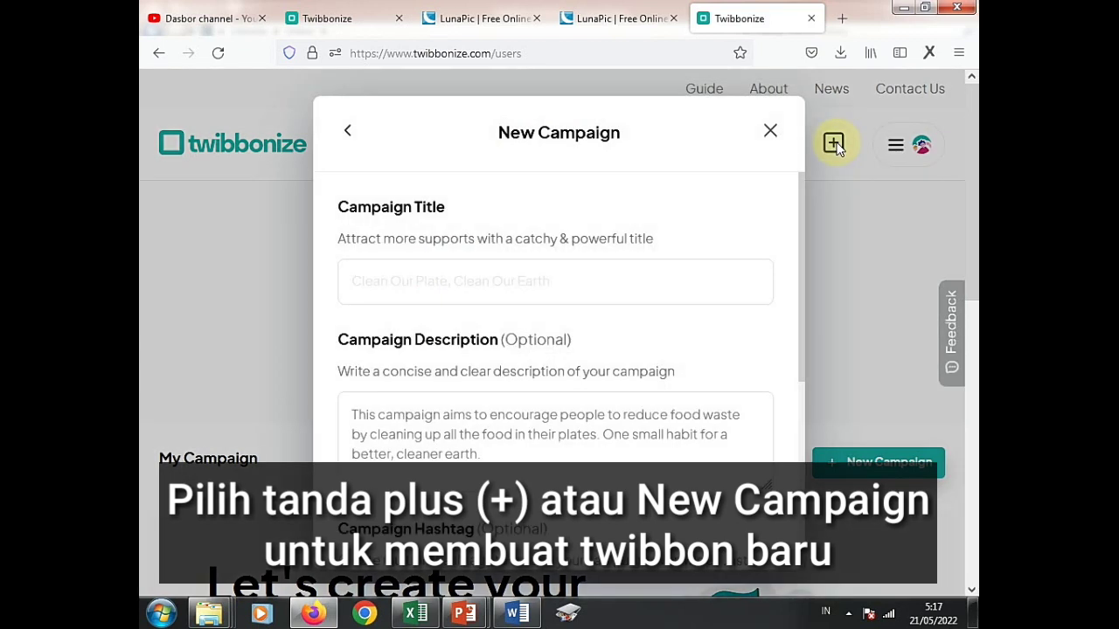
click(769, 130)
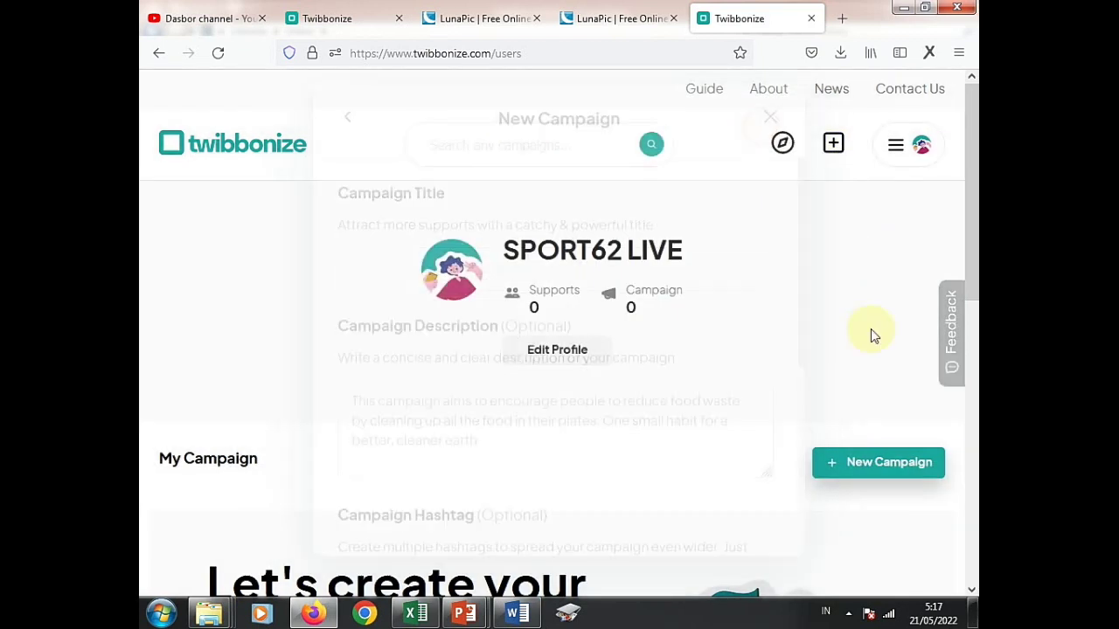
click(860, 465)
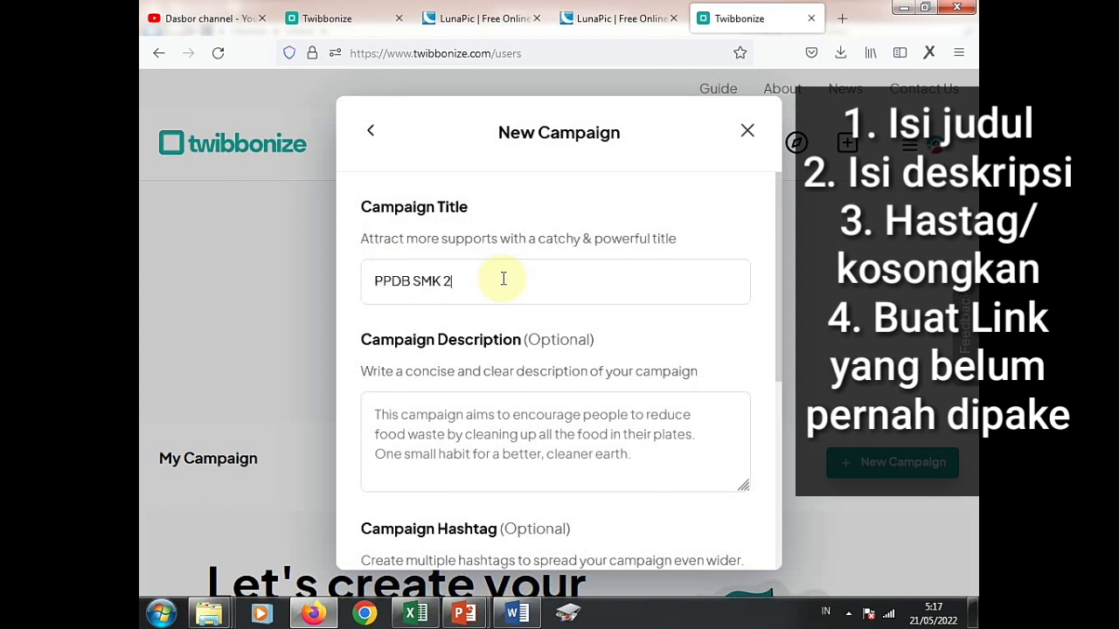
- Copy the PPDB SMK 20 title into the Campaign Description field
scroll(500, 281, down, 2)
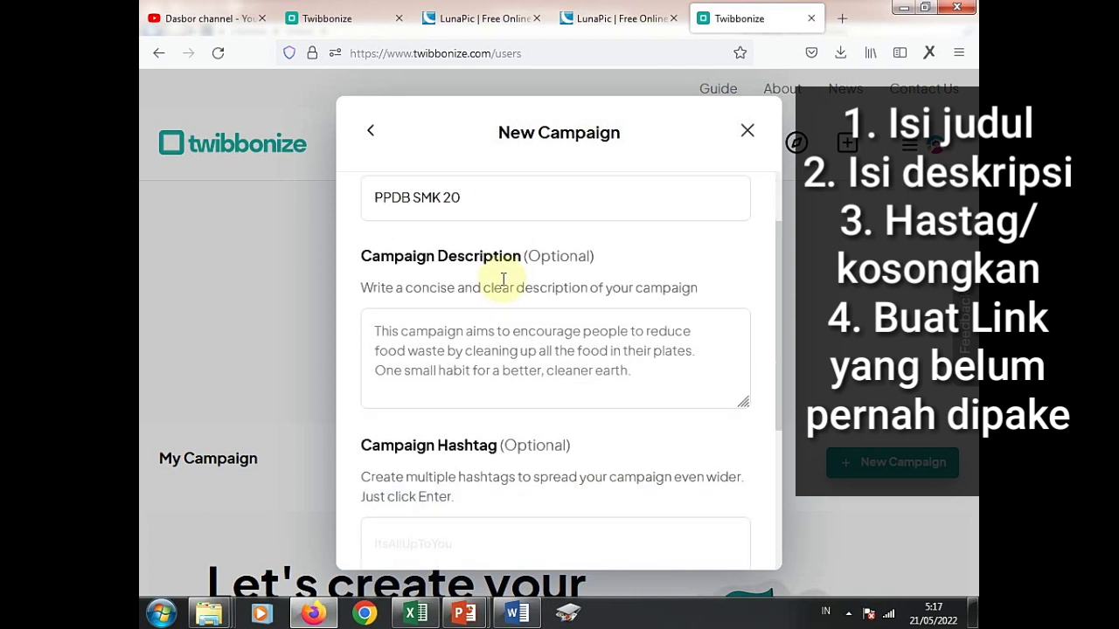
drag(461, 198, 391, 196)
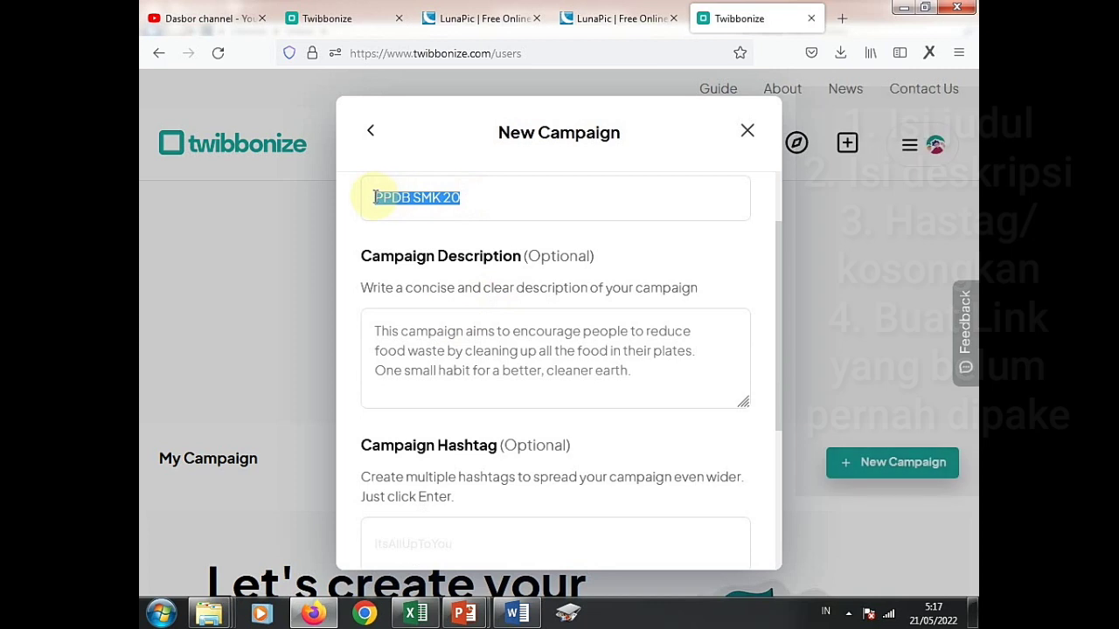
right_click(381, 200)
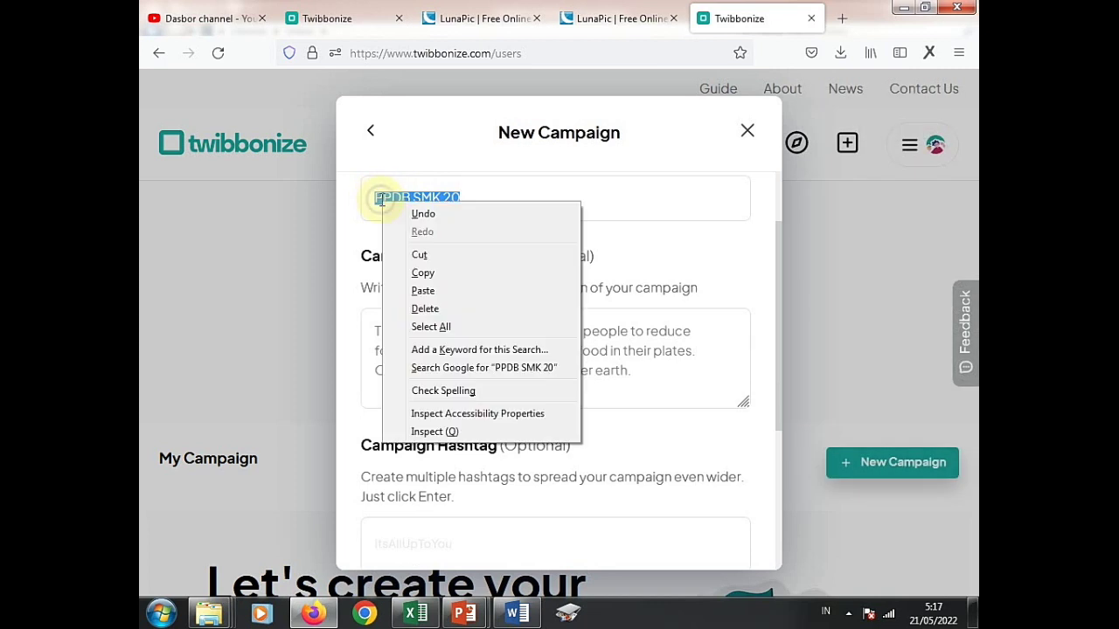
click(422, 273)
click(415, 333)
key(ctrl+v)
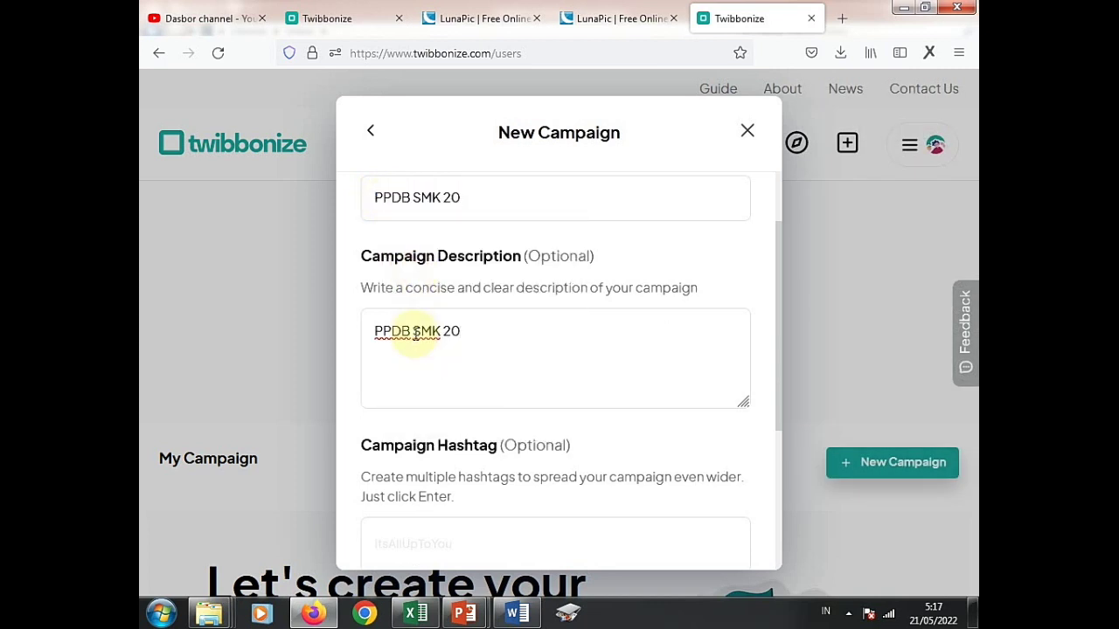
- Enter an available campaign link beginning 'ppdbsmk' and save the campaign
scroll(461, 339, down, 3)
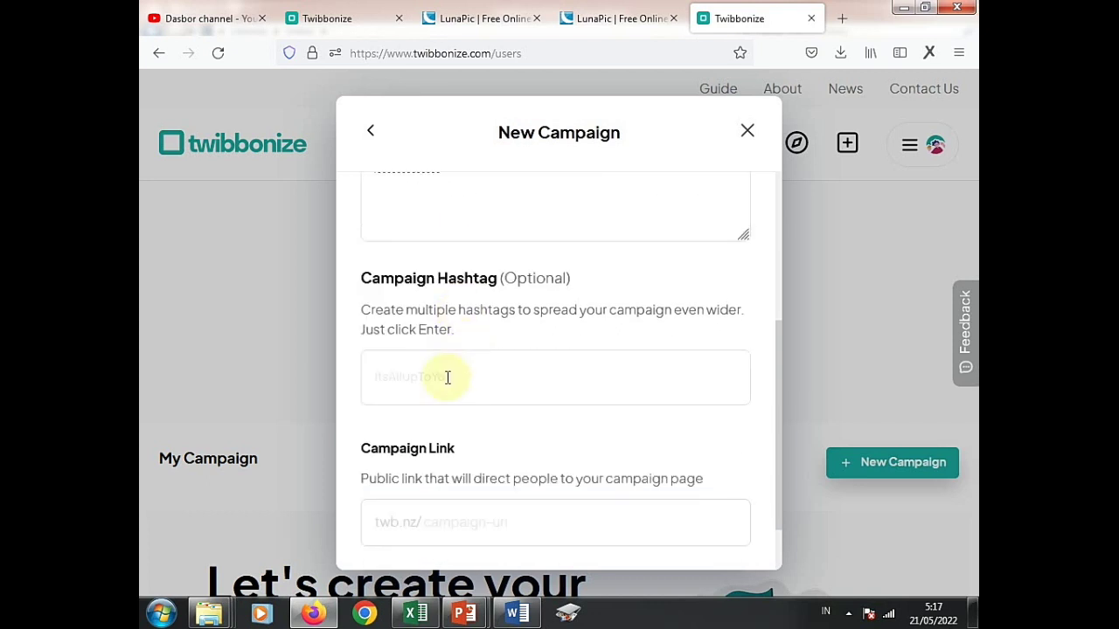
scroll(461, 373, down, 1)
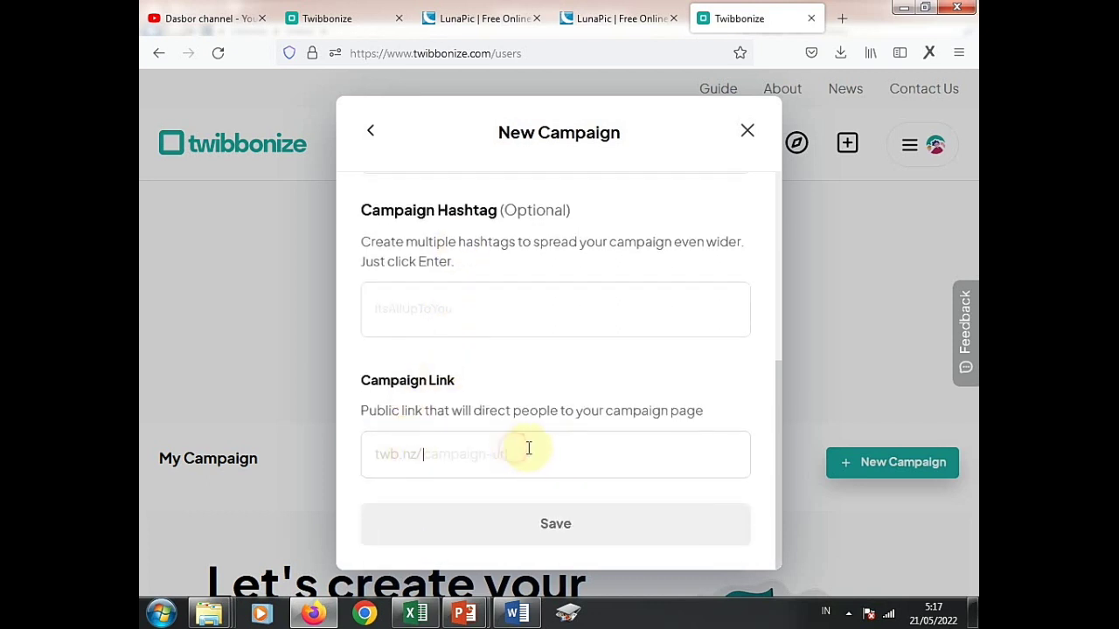
text(ppdb)
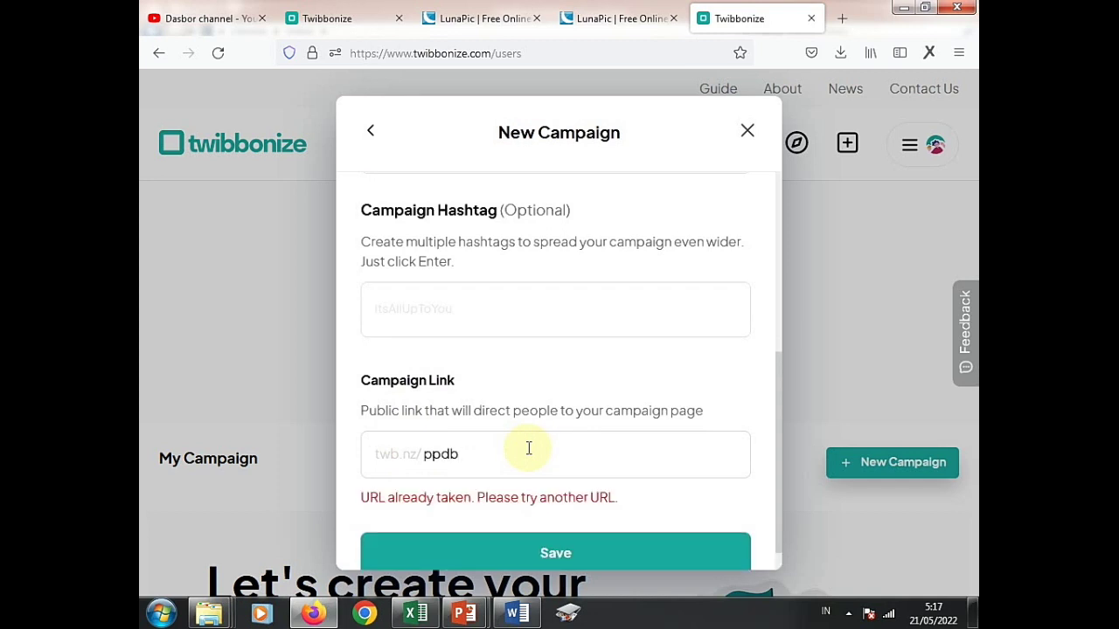
text(smk)
text(20)
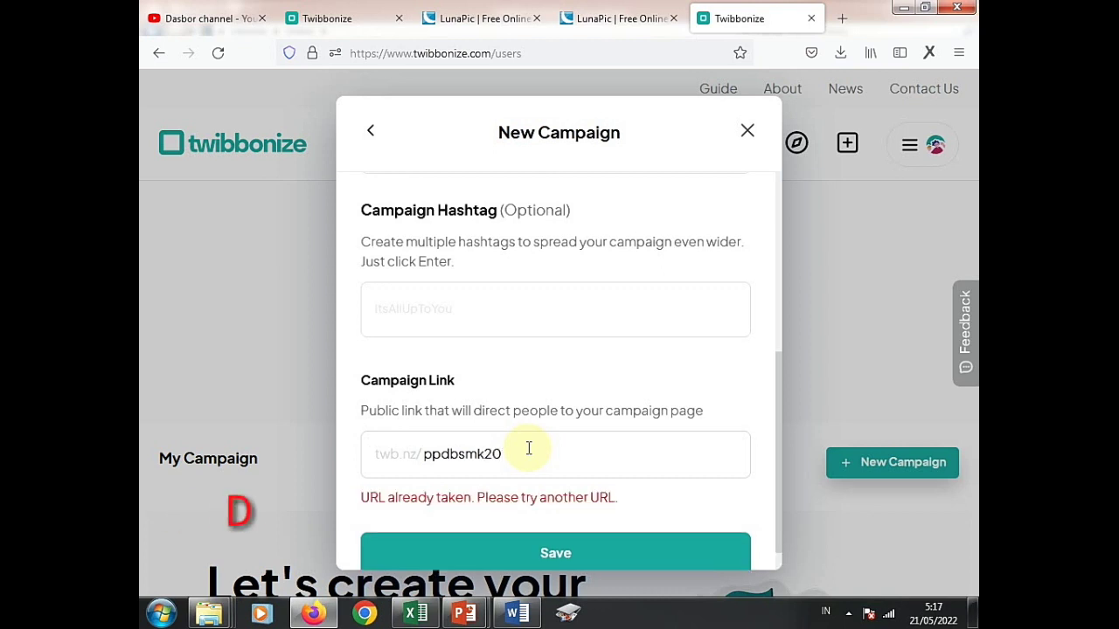
key(BackSpace)
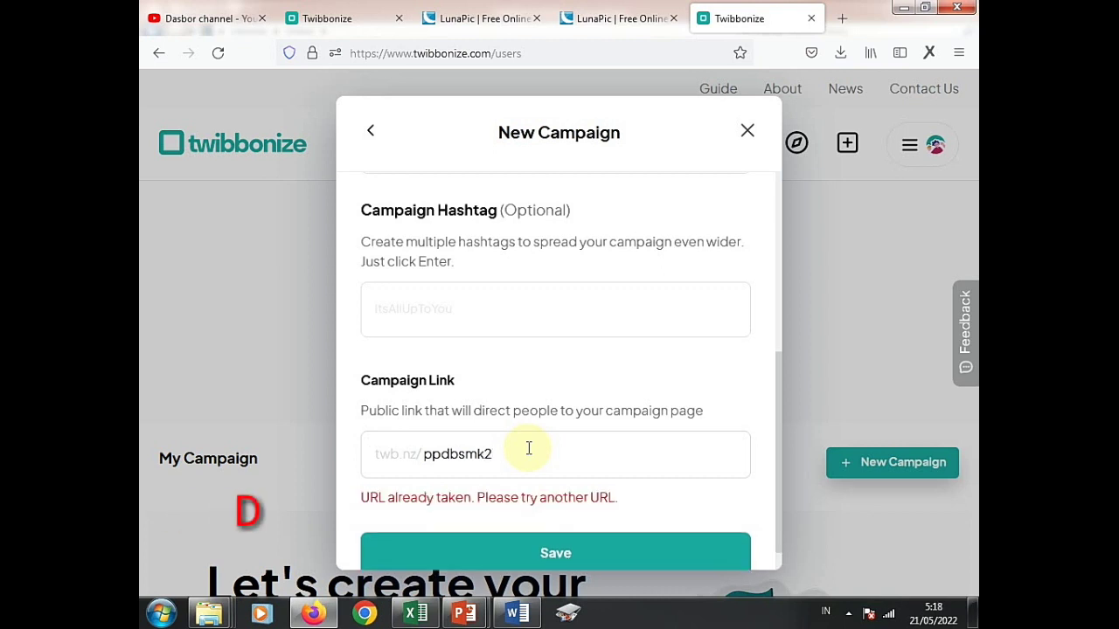
text(f)
text(i)
text(h)
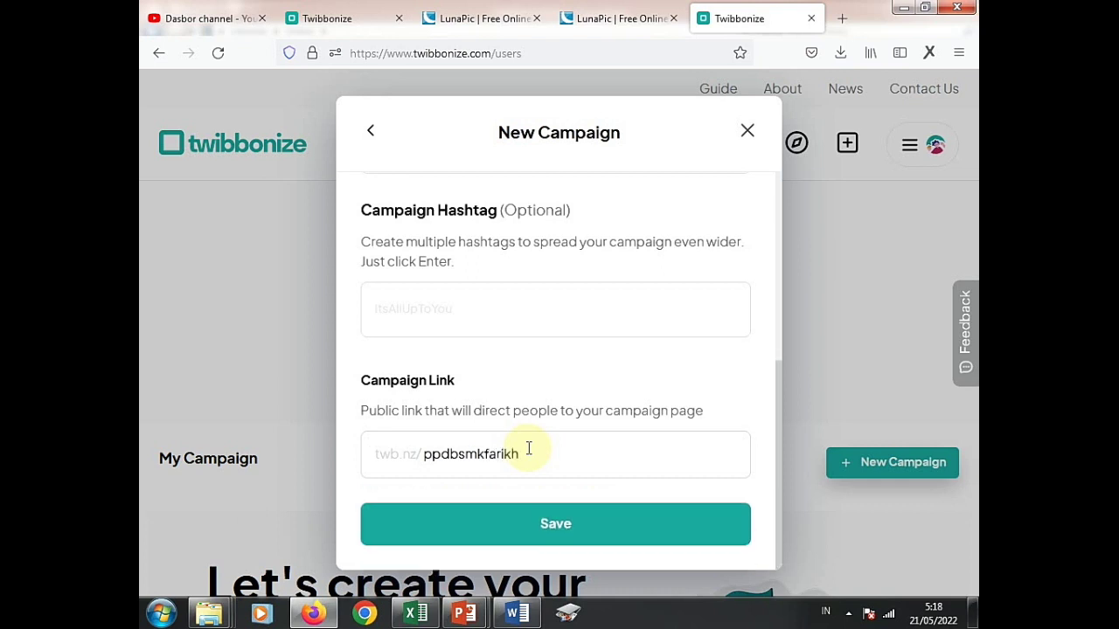
text(sda)
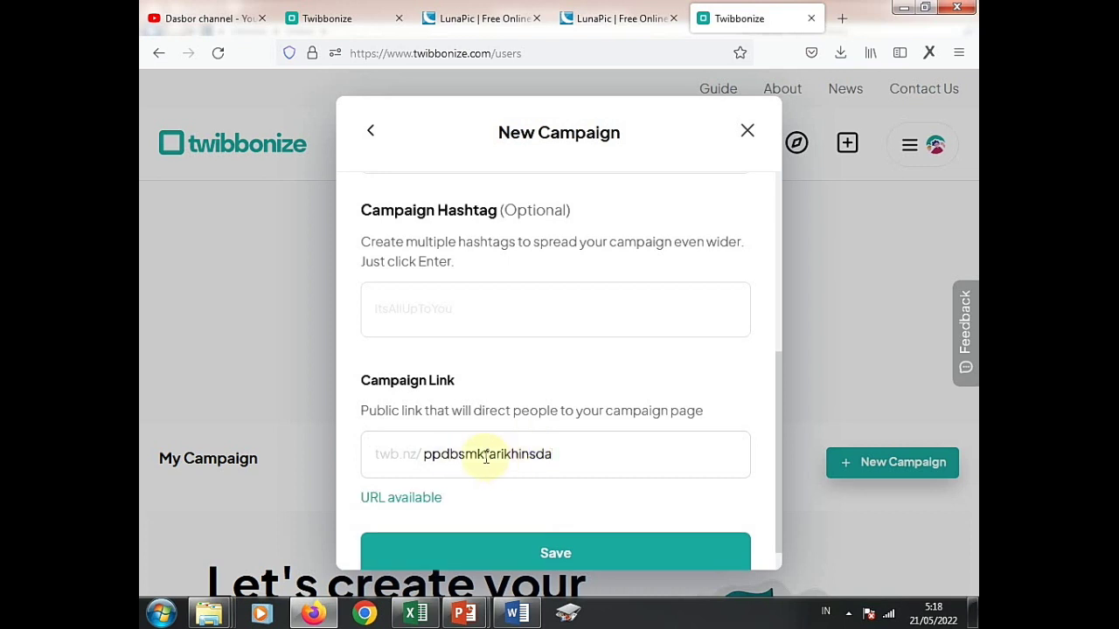
scroll(524, 445, down, 1)
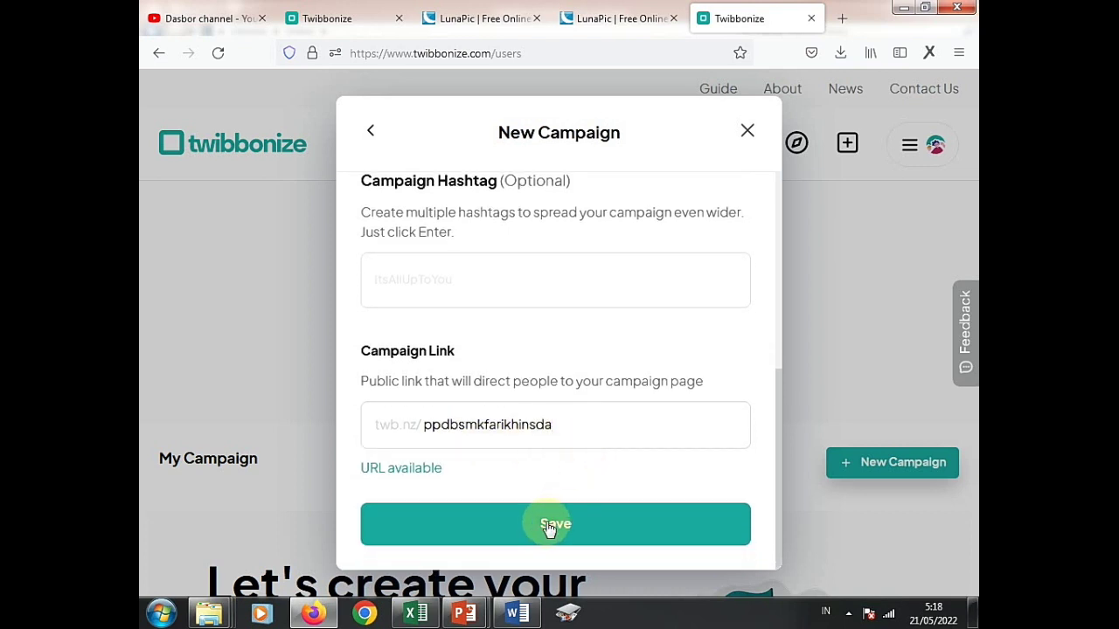
scroll(459, 271, up, 4)
scroll(457, 268, up, 3)
scroll(460, 279, down, 4)
scroll(489, 332, down, 3)
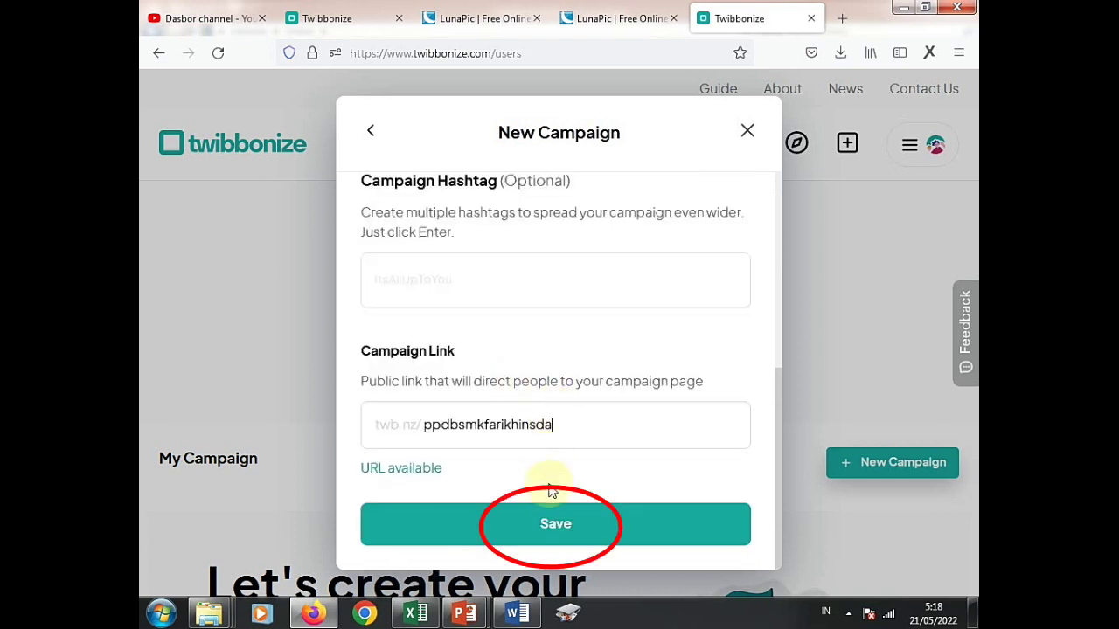
click(553, 523)
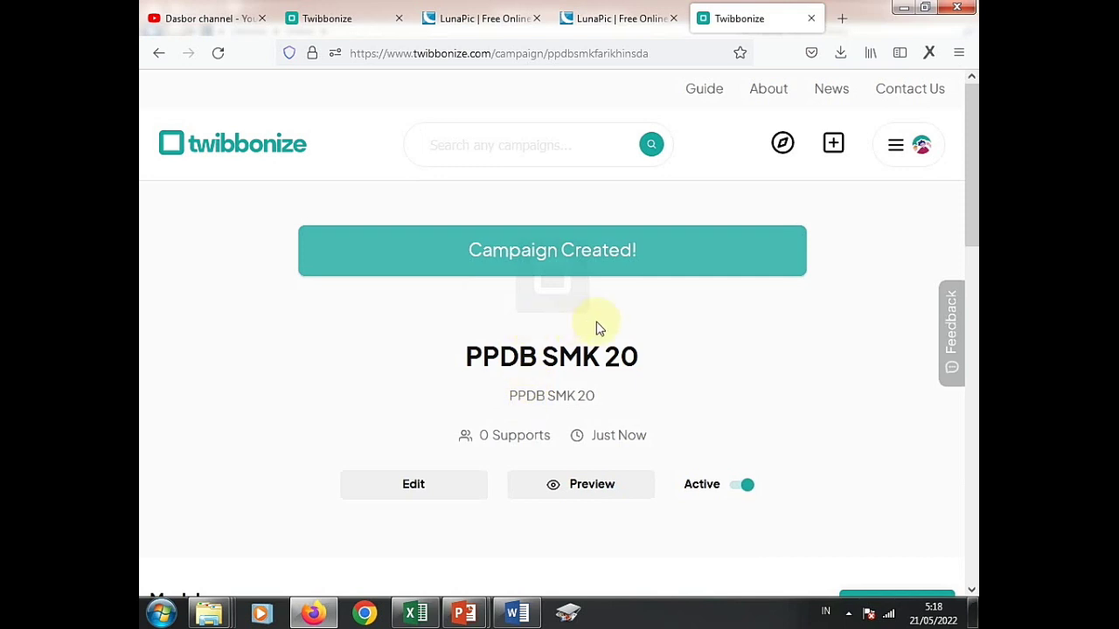
- Add the Frame module to the PPDB SMK 20 campaign from the Module Store
scroll(566, 353, down, 2)
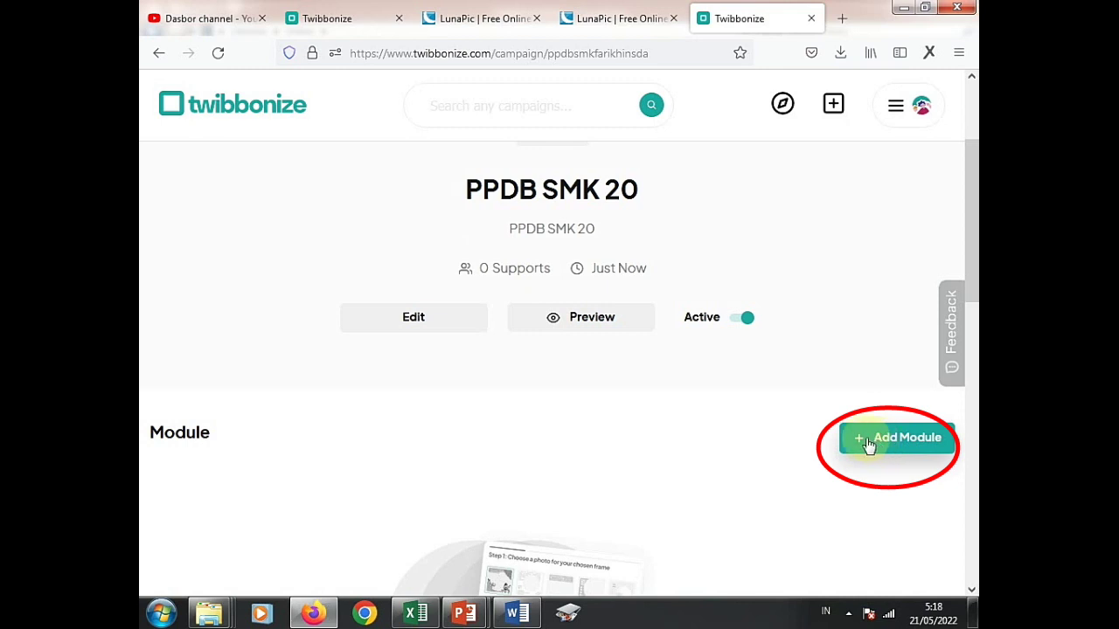
scroll(766, 420, down, 2)
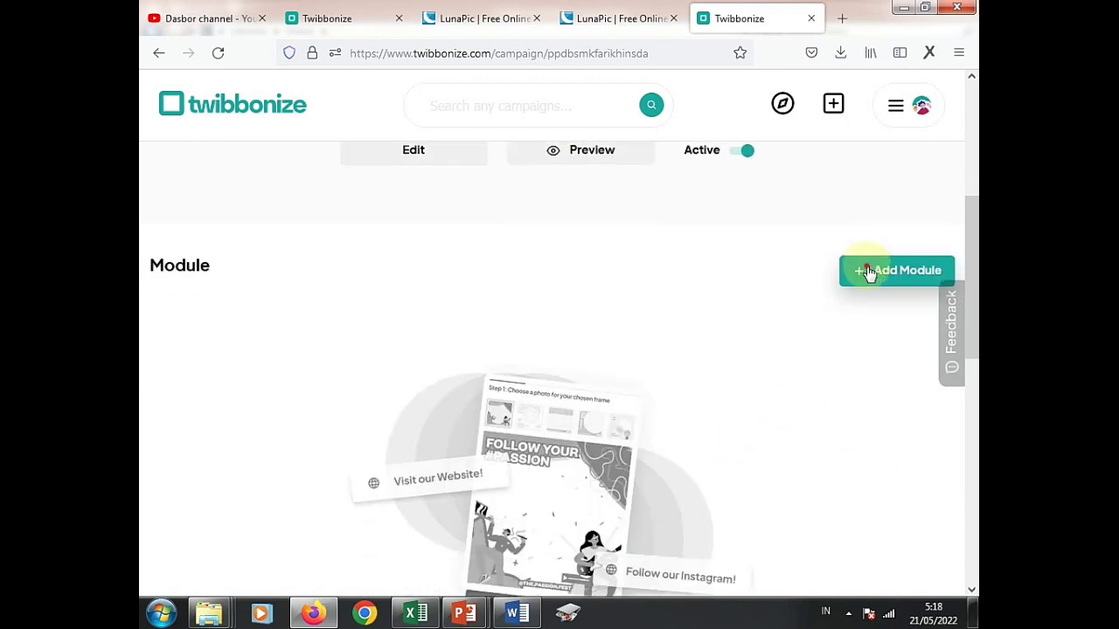
click(868, 273)
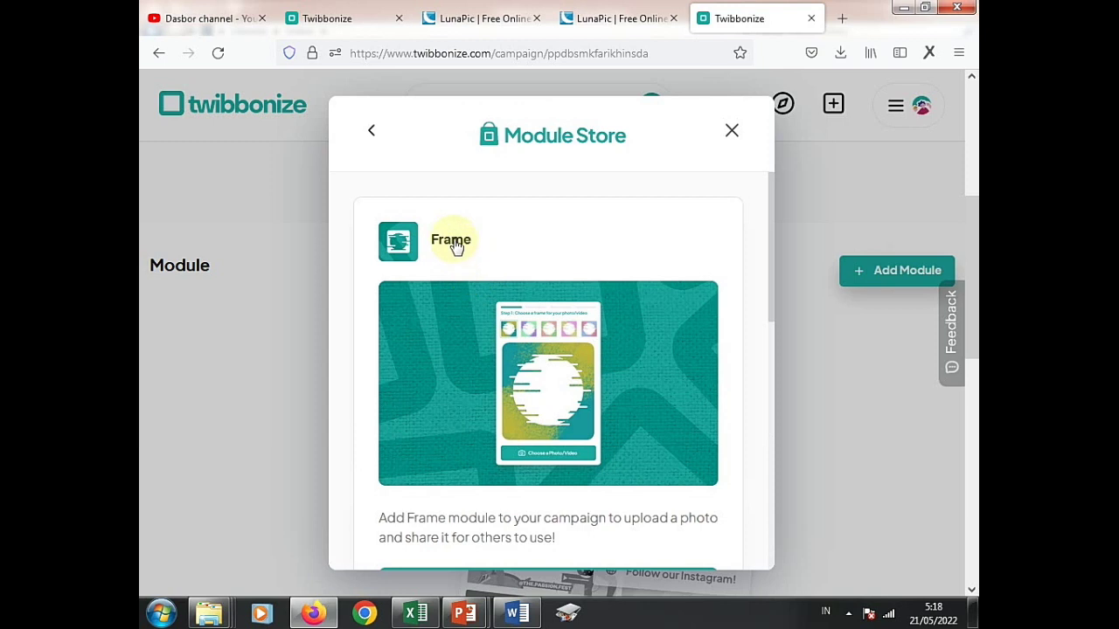
scroll(546, 345, down, 3)
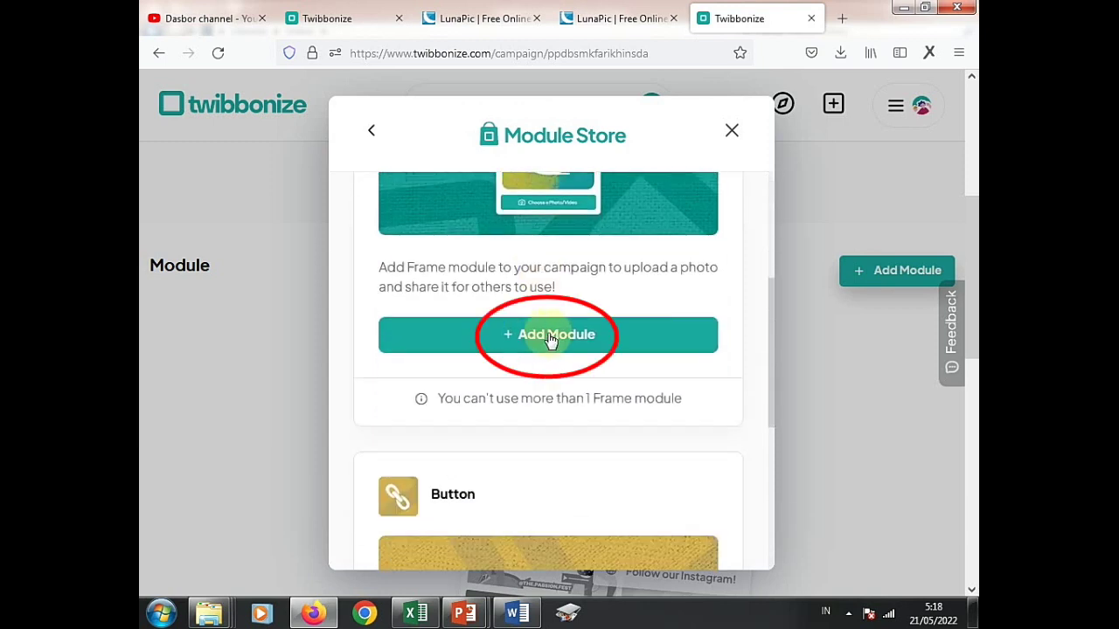
click(551, 337)
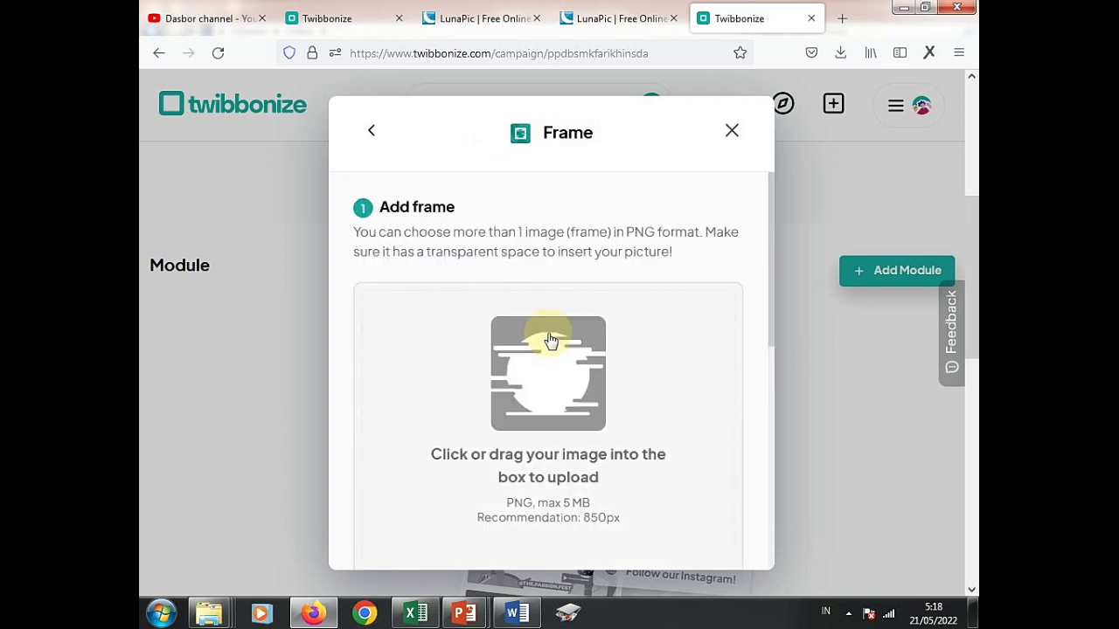
scroll(551, 339, down, 4)
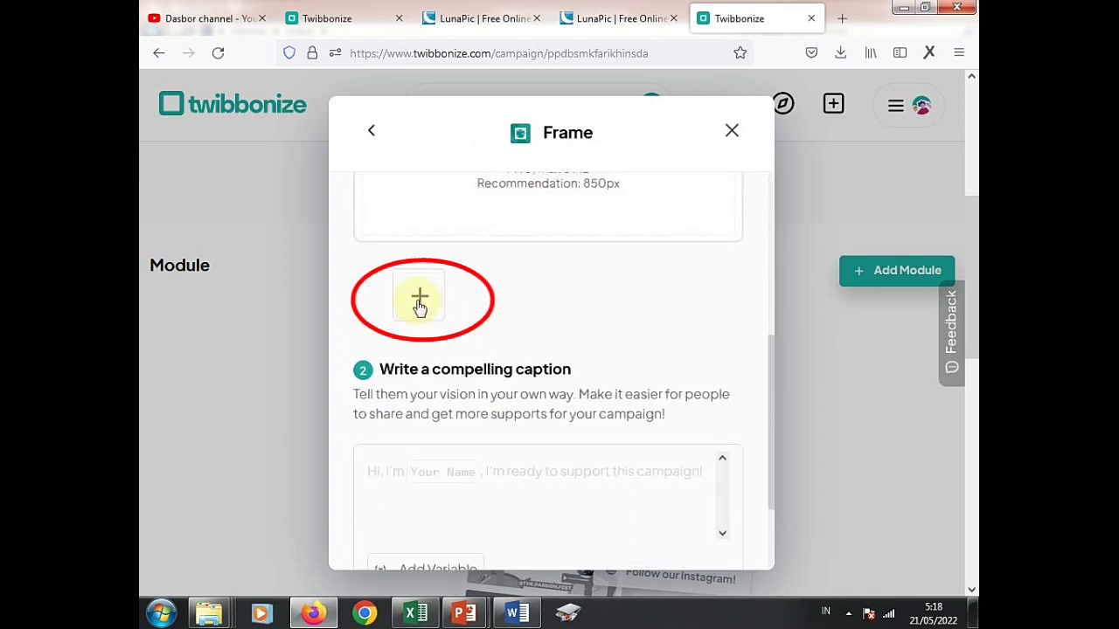
scroll(502, 314, up, 3)
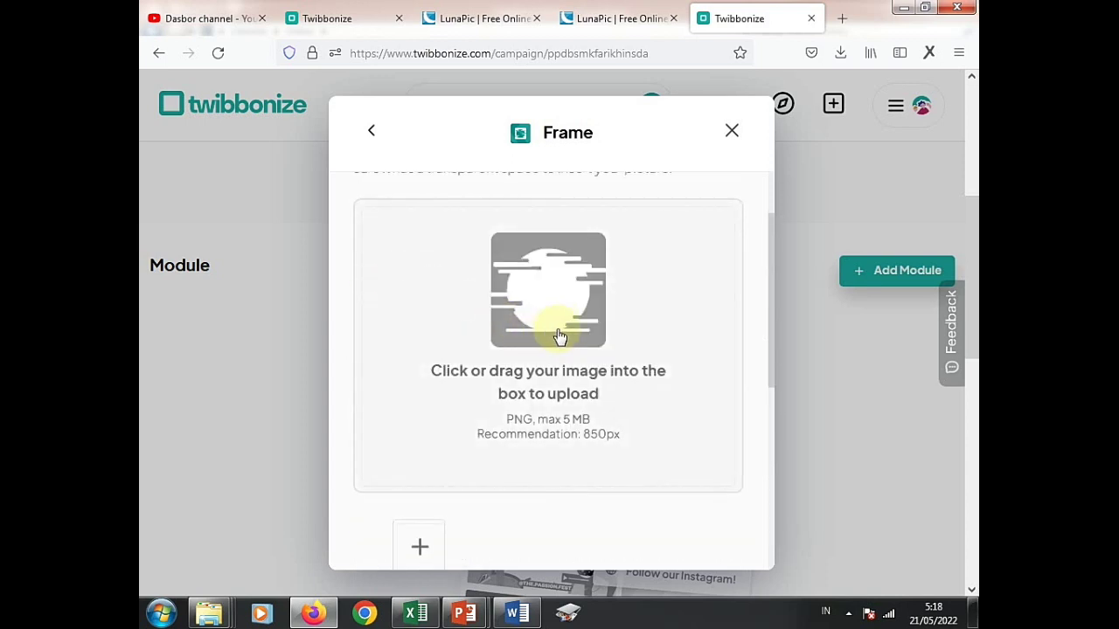
click(557, 329)
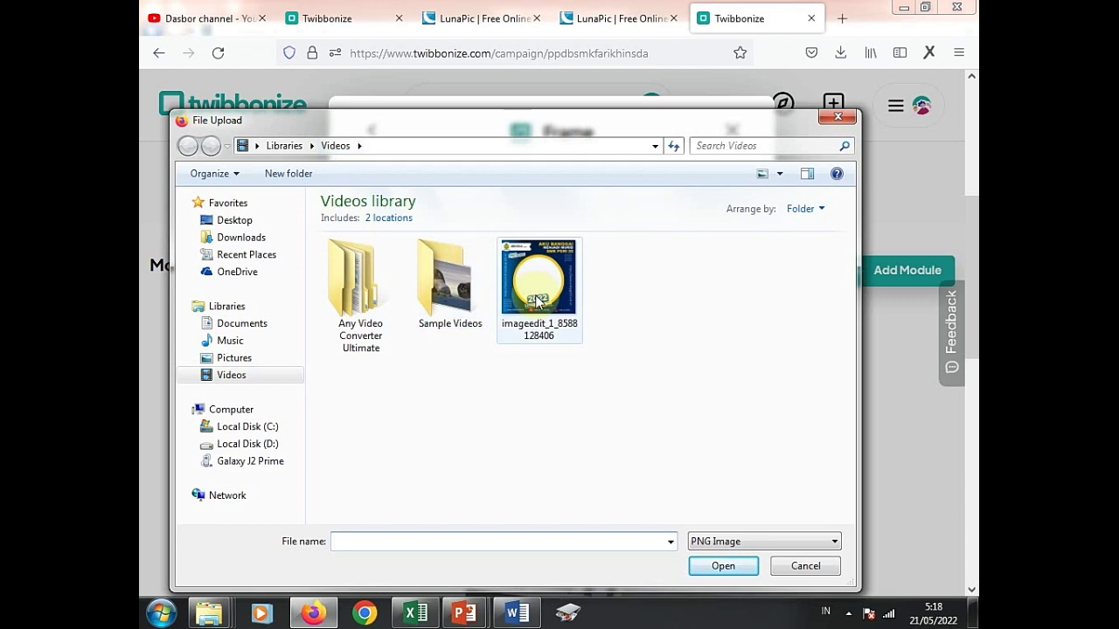
click(542, 310)
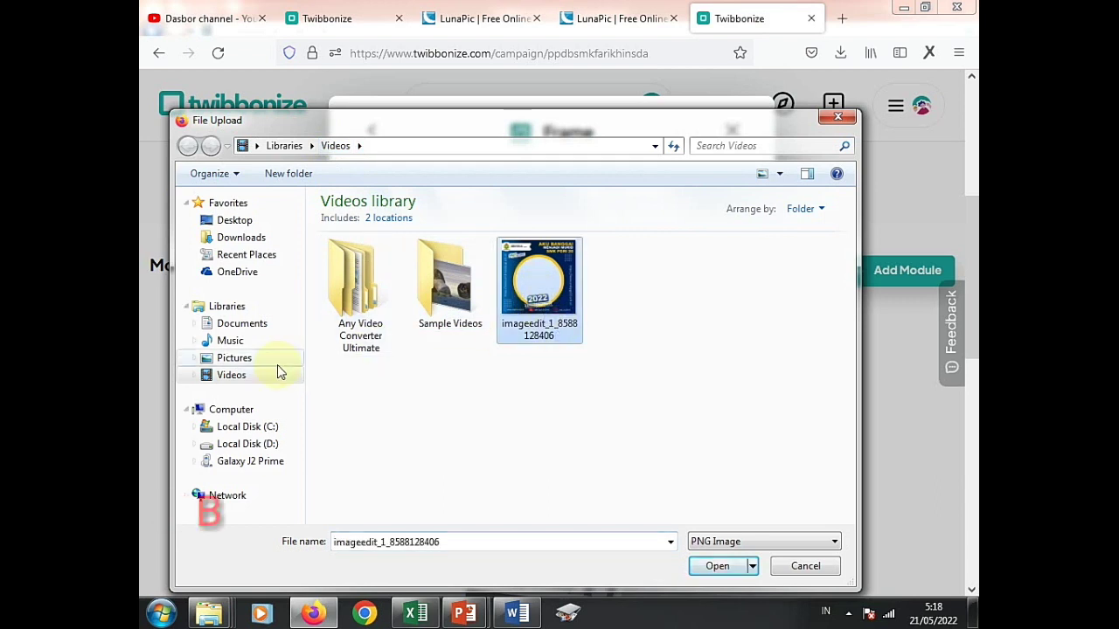
click(269, 373)
click(537, 307)
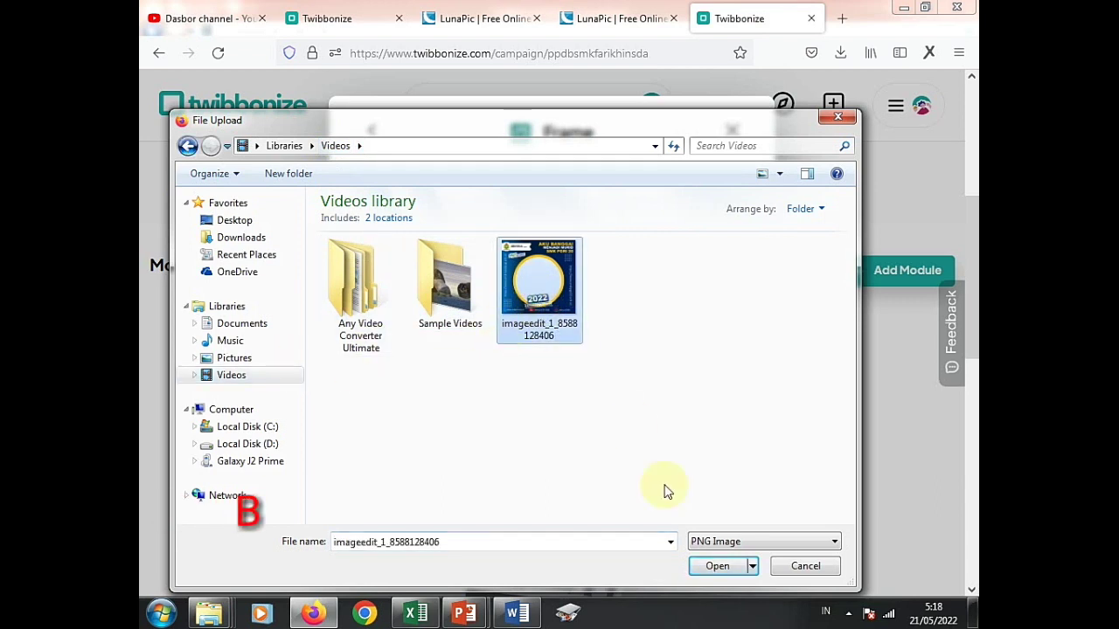
click(717, 568)
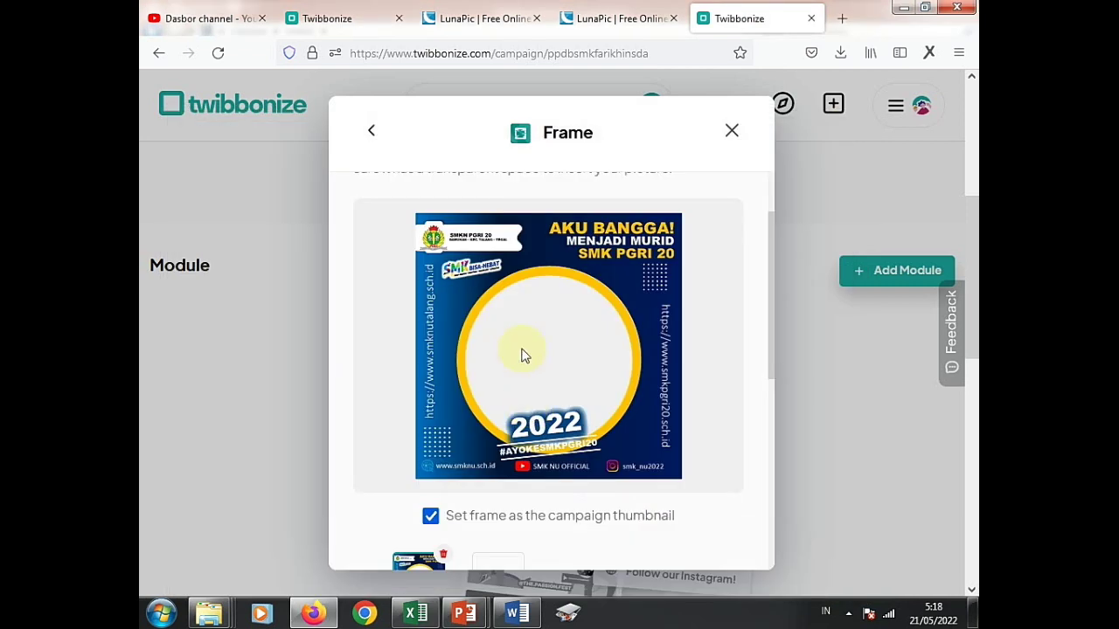
scroll(519, 407, down, 1)
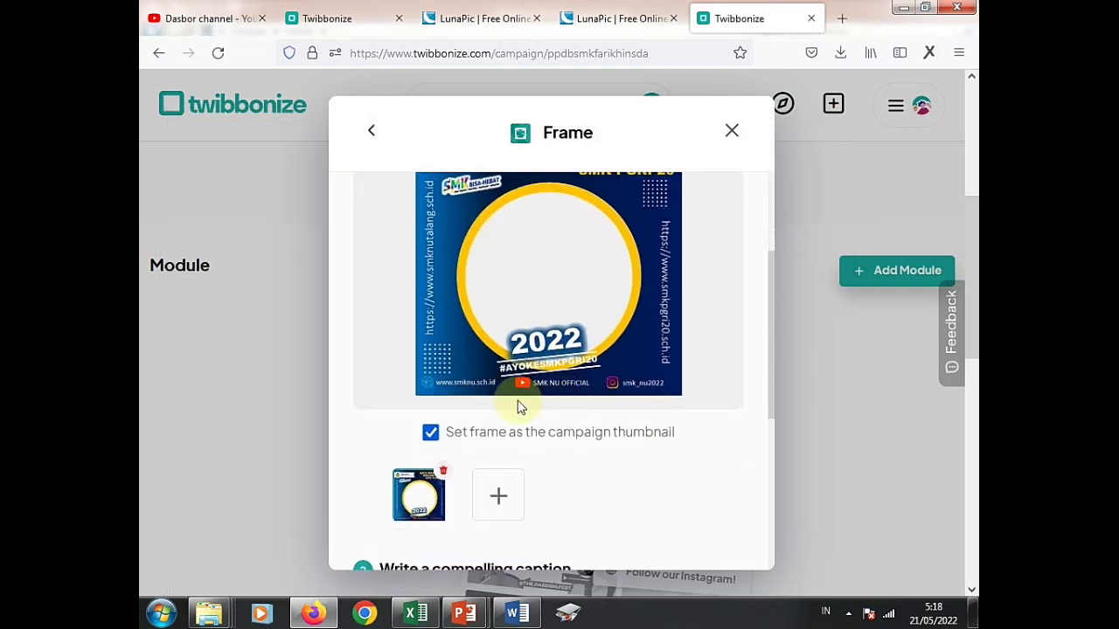
scroll(499, 407, down, 1)
scroll(500, 408, down, 2)
scroll(499, 408, down, 3)
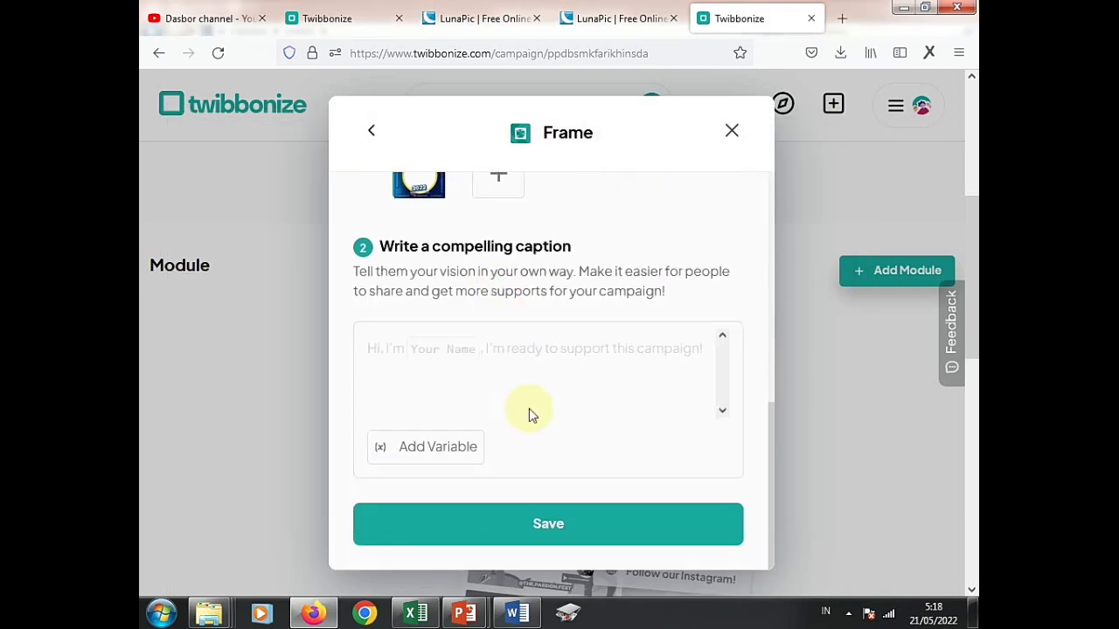
- Save the Frame module with the uploaded SMK PGRI 20 frame
click(566, 524)
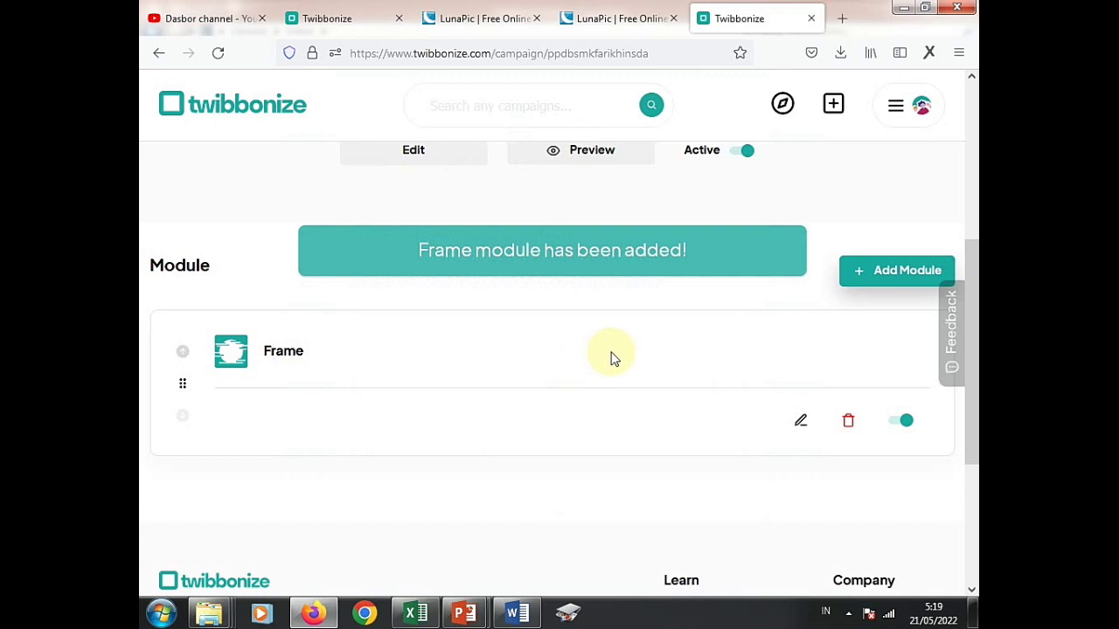
scroll(665, 273, down, 3)
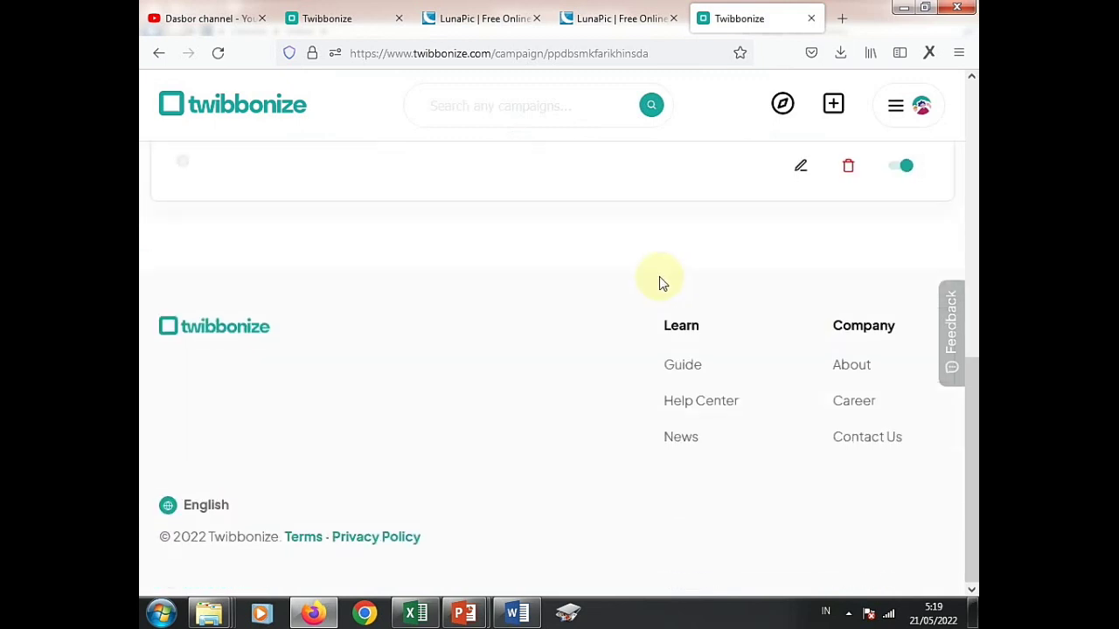
scroll(659, 276, up, 4)
scroll(659, 276, up, 2)
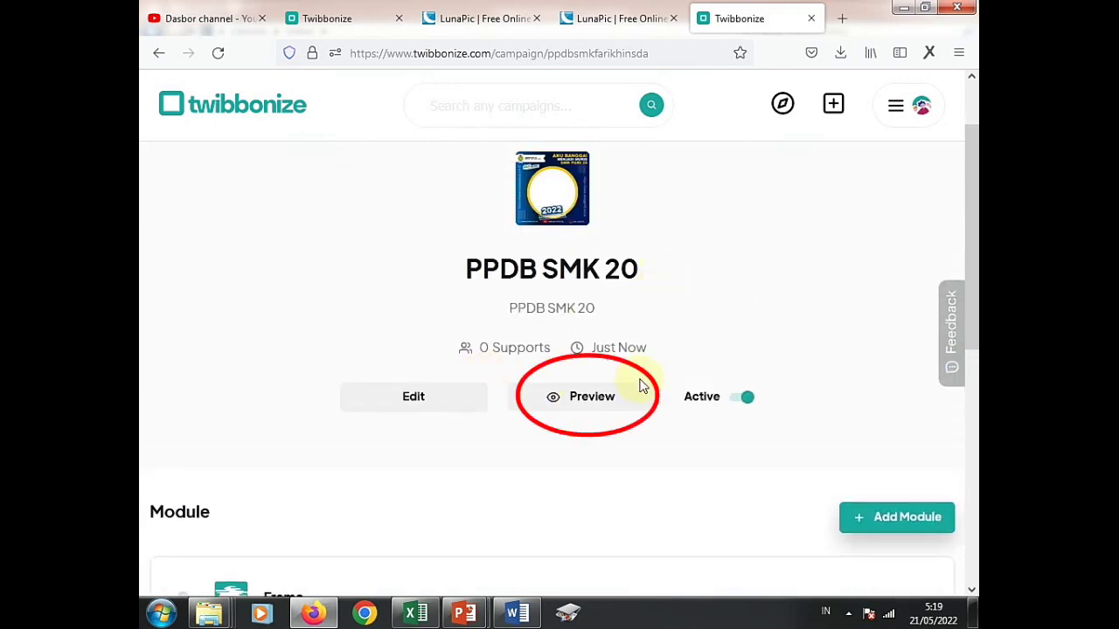
- Open the campaign preview and copy its short share link
click(601, 404)
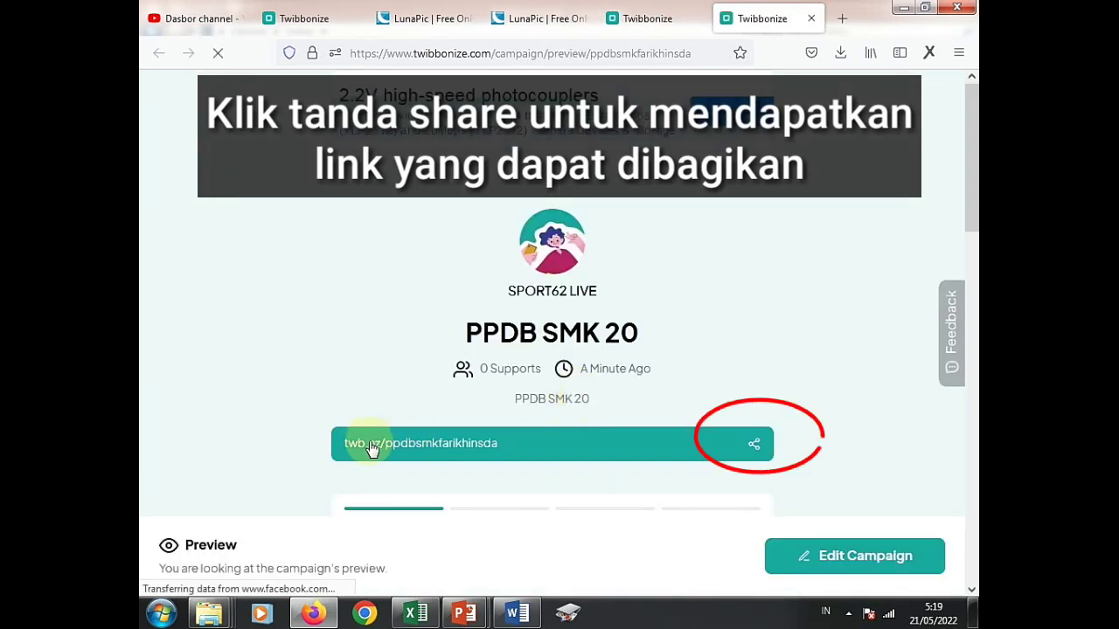
click(752, 445)
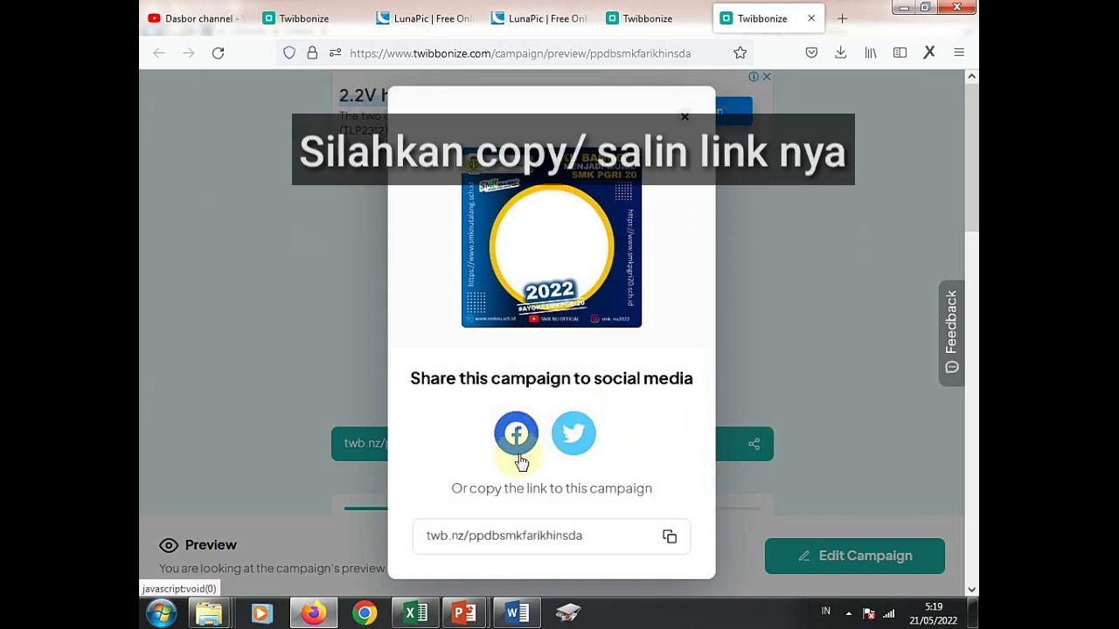
scroll(619, 499, down, 1)
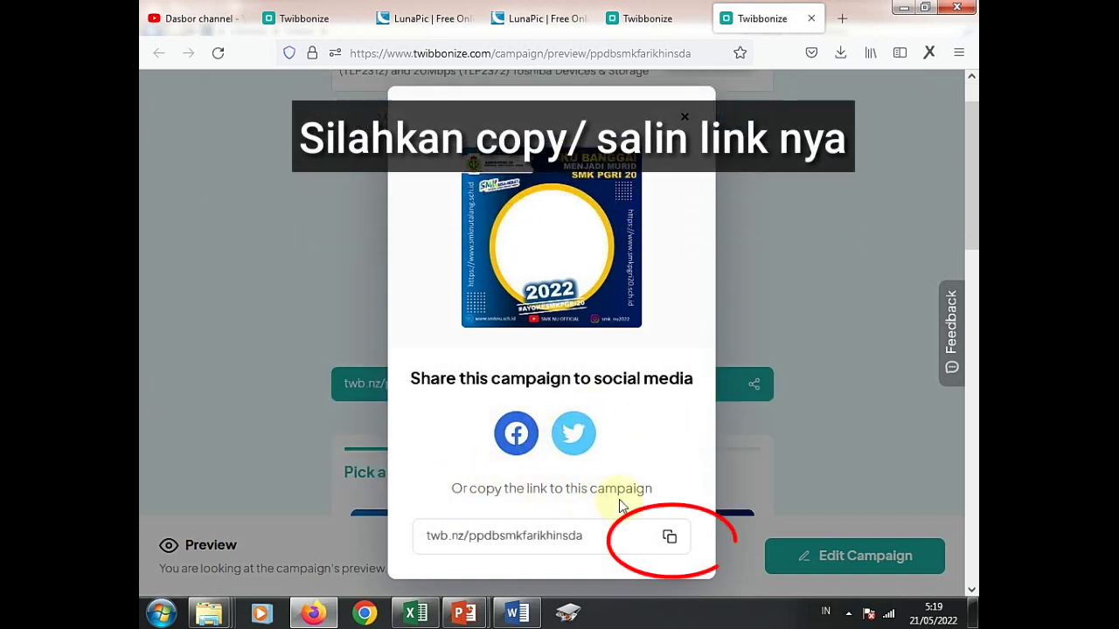
click(671, 537)
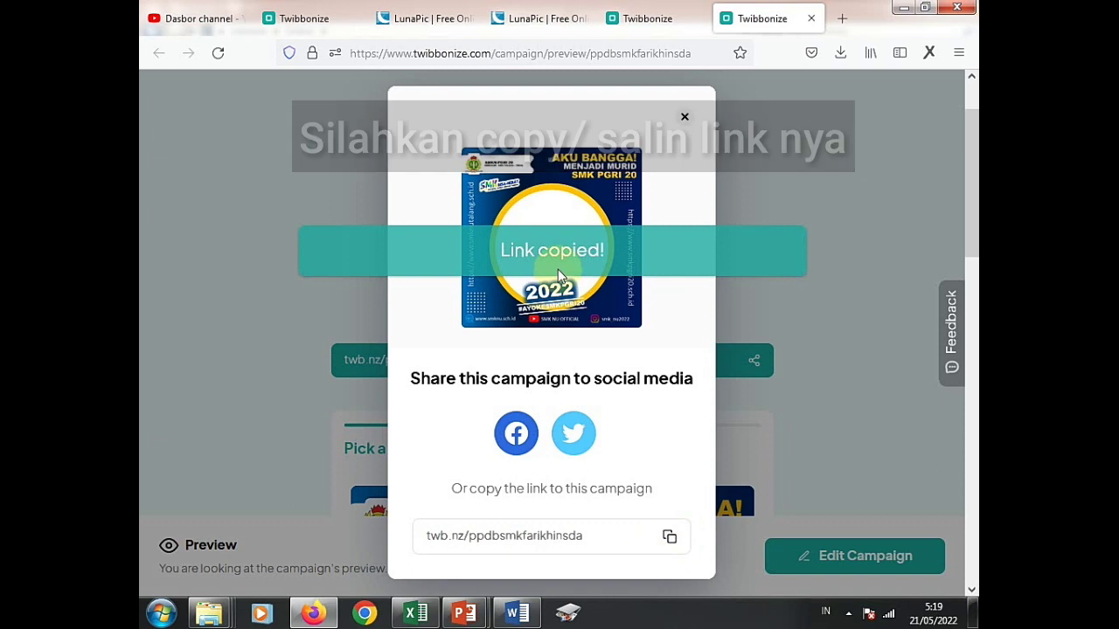
- Open the copied twb.nz campaign link in a new tab and scroll to the frame
click(839, 19)
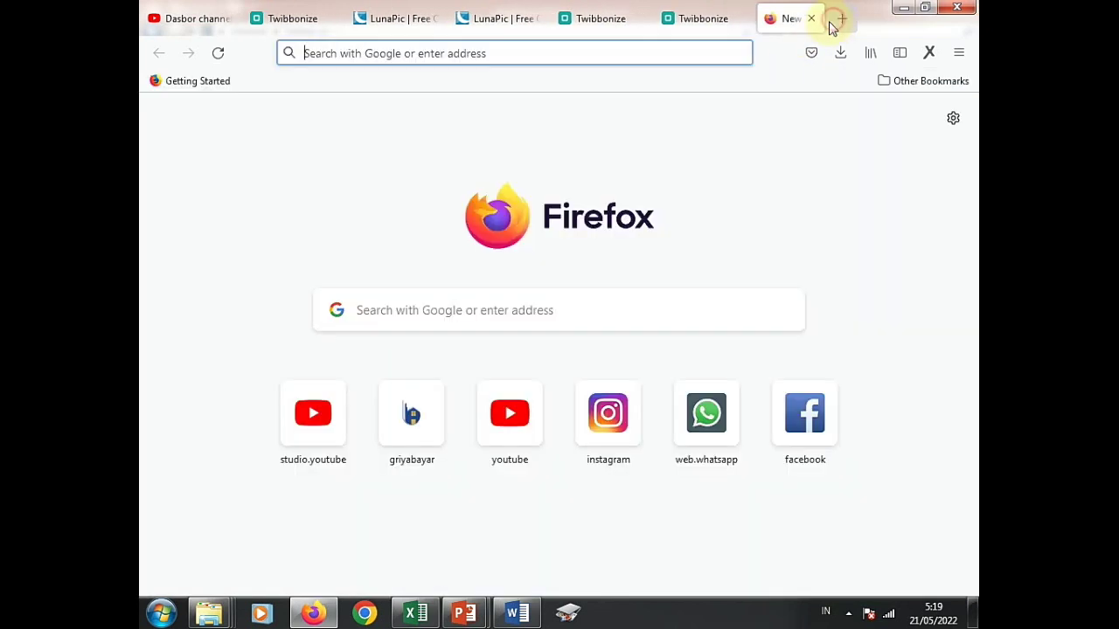
right_click(416, 54)
click(453, 143)
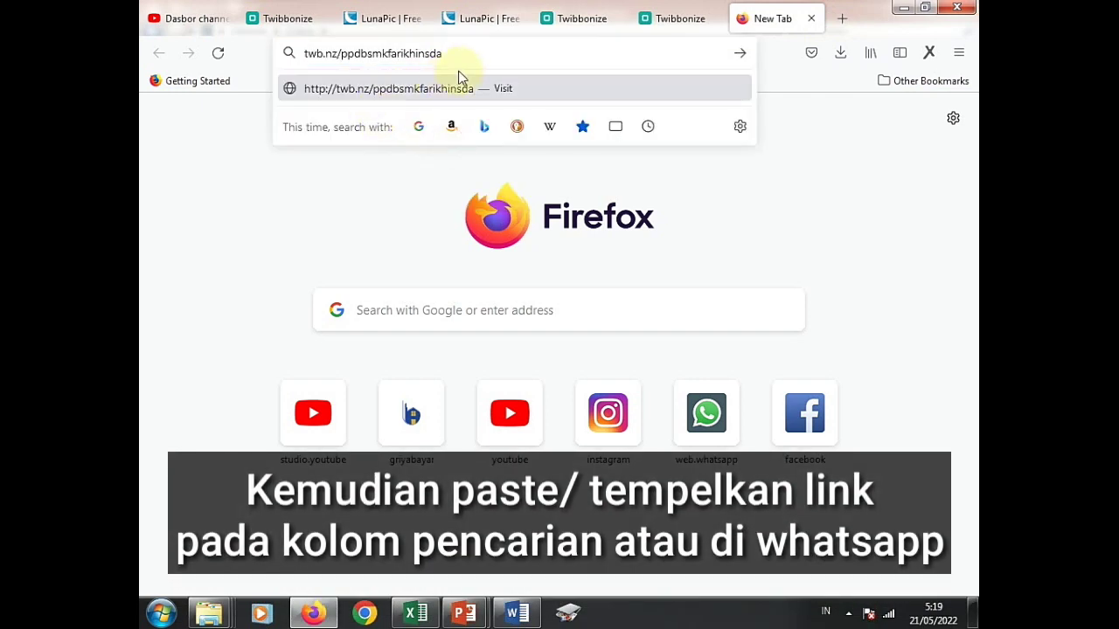
key(Return)
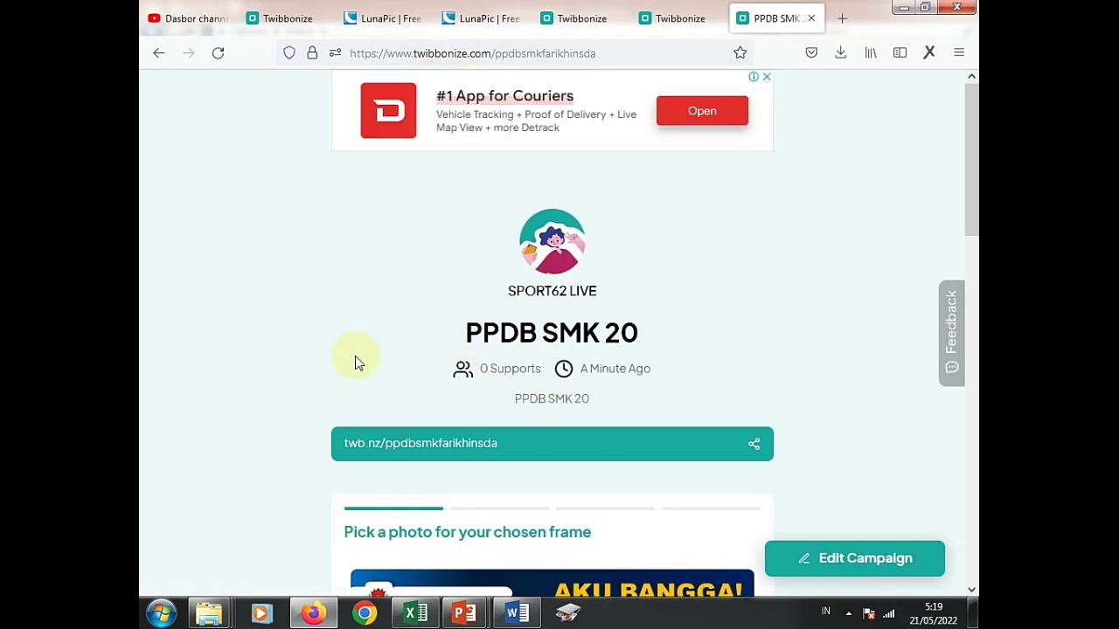
scroll(355, 358, down, 3)
scroll(355, 354, down, 1)
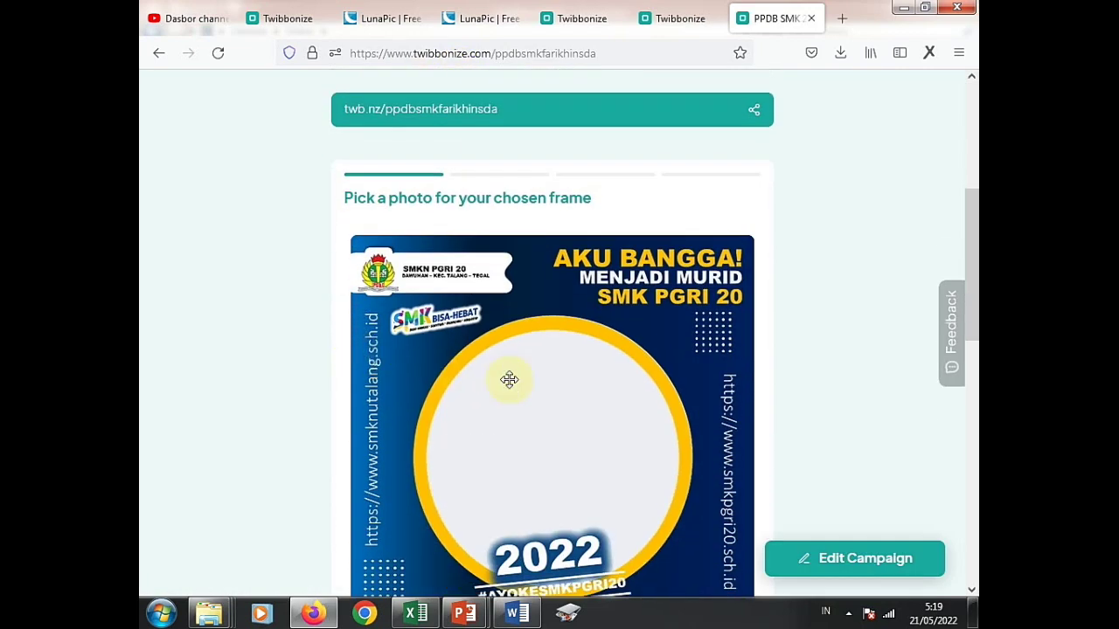
scroll(822, 416, down, 2)
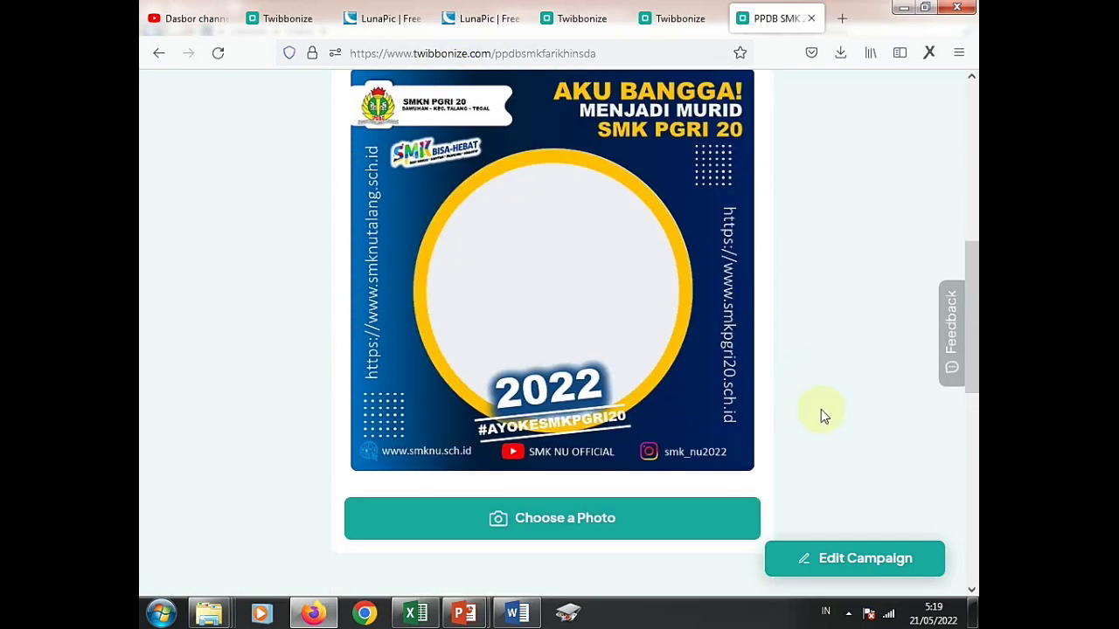
- Choose the masked portrait photo from Local Disk (D:) for the frame
click(568, 522)
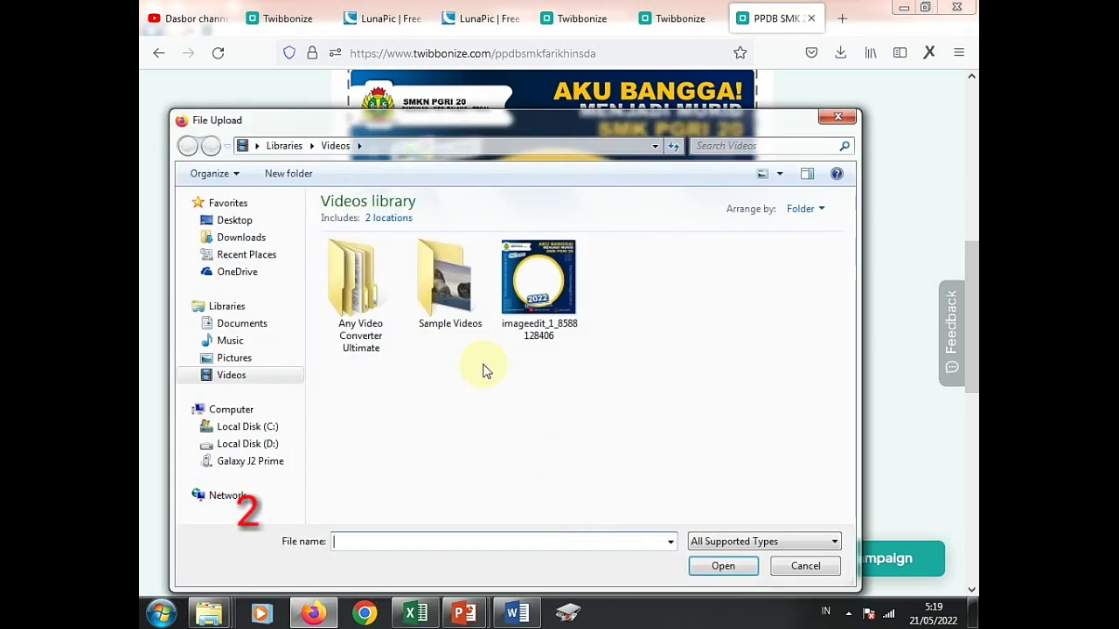
click(271, 445)
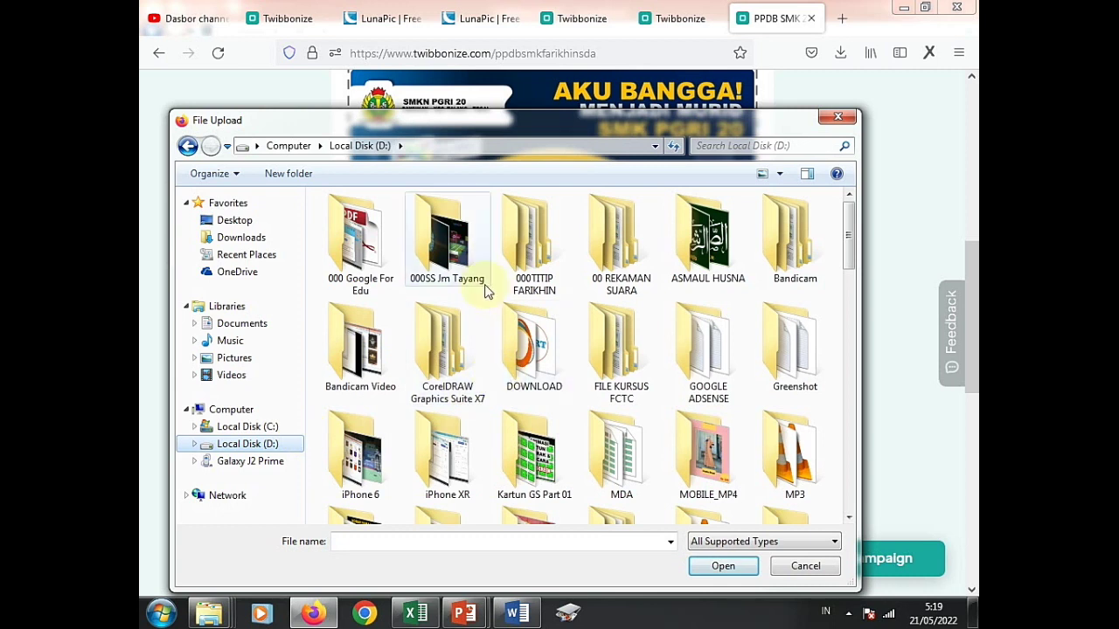
scroll(569, 306, down, 2)
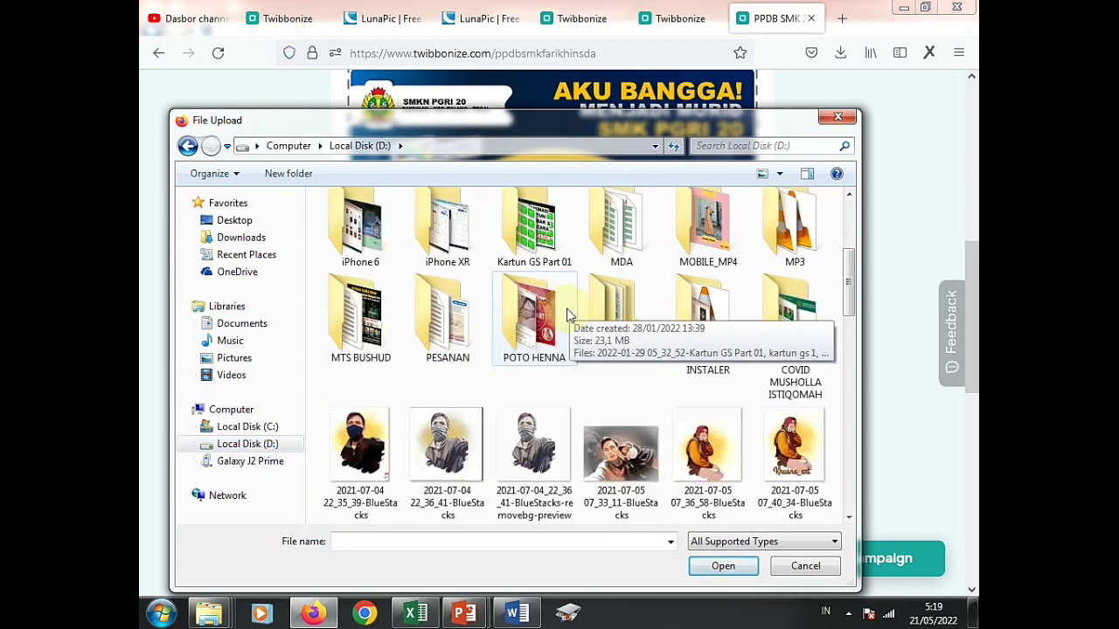
scroll(569, 305, down, 1)
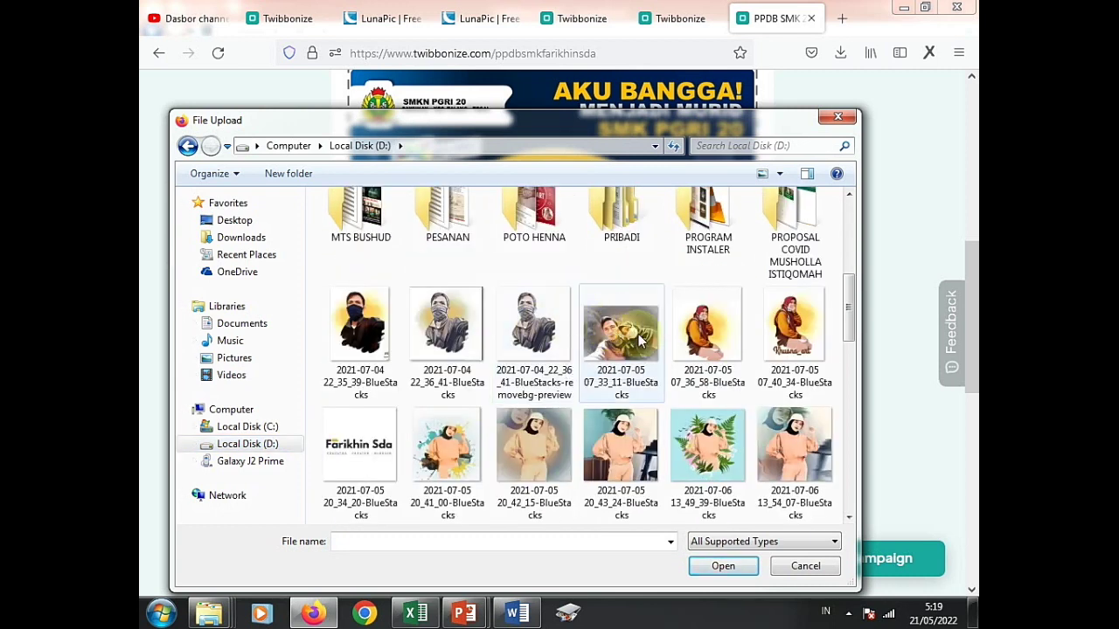
scroll(641, 341, down, 1)
scroll(523, 341, down, 2)
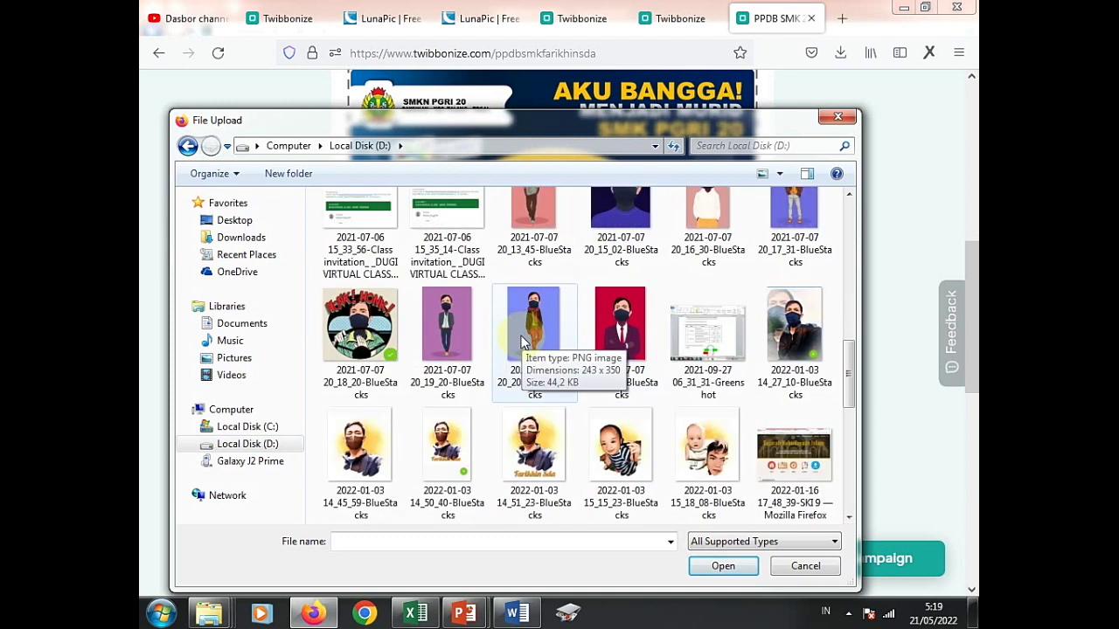
double_click(366, 447)
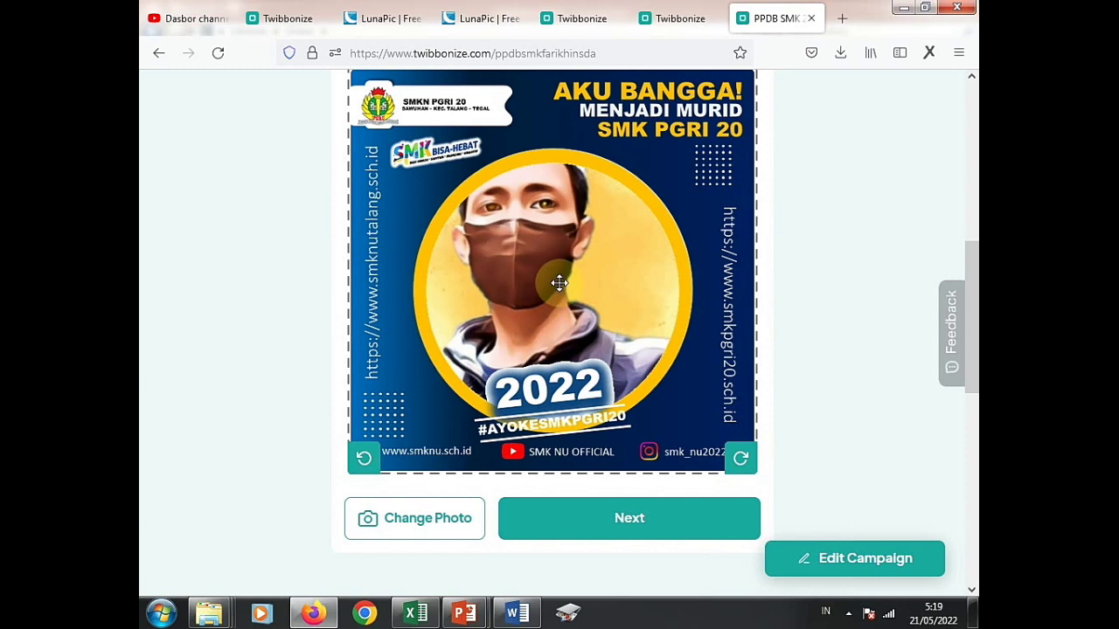
- Fit the photo in the frame, download the 1080×1080 twibbon JPEG, and show its folder
scroll(557, 282, down, 1)
scroll(559, 282, down, 2)
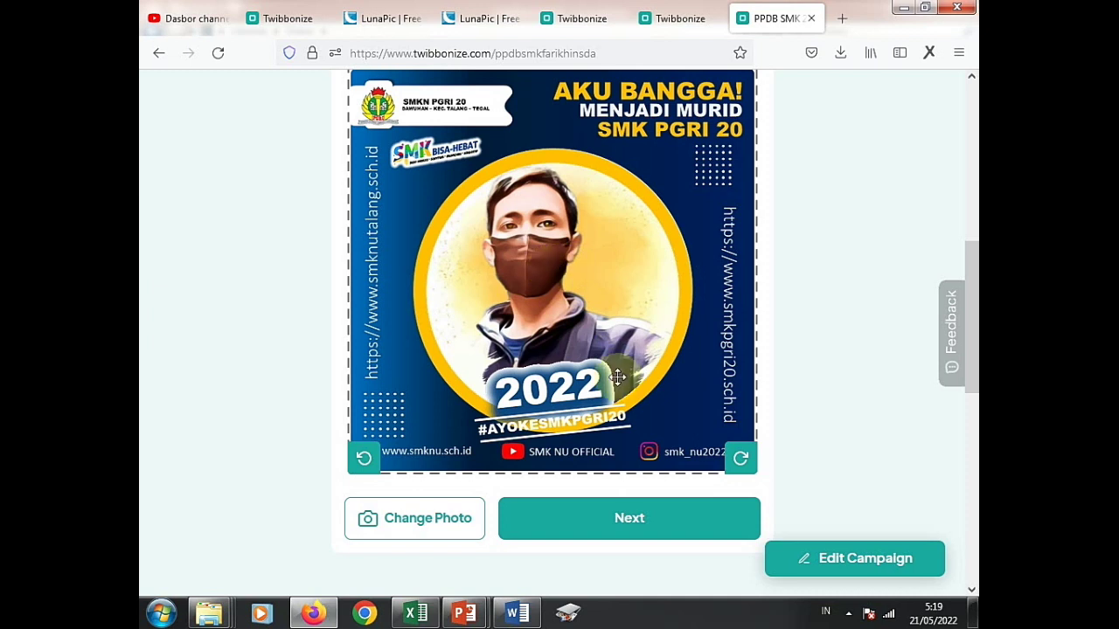
click(625, 516)
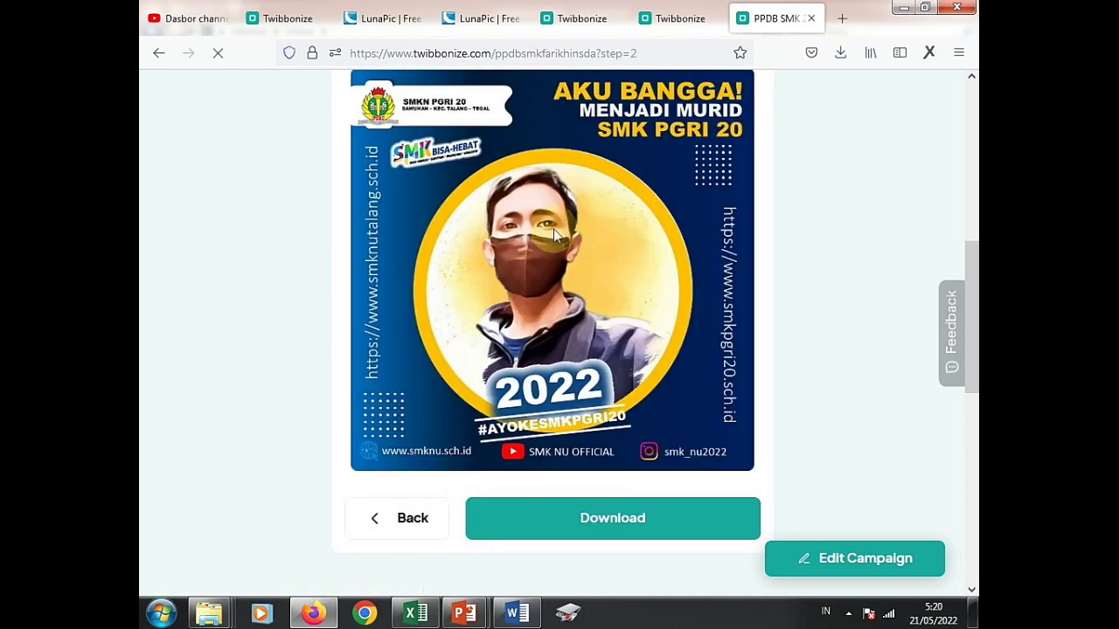
click(603, 520)
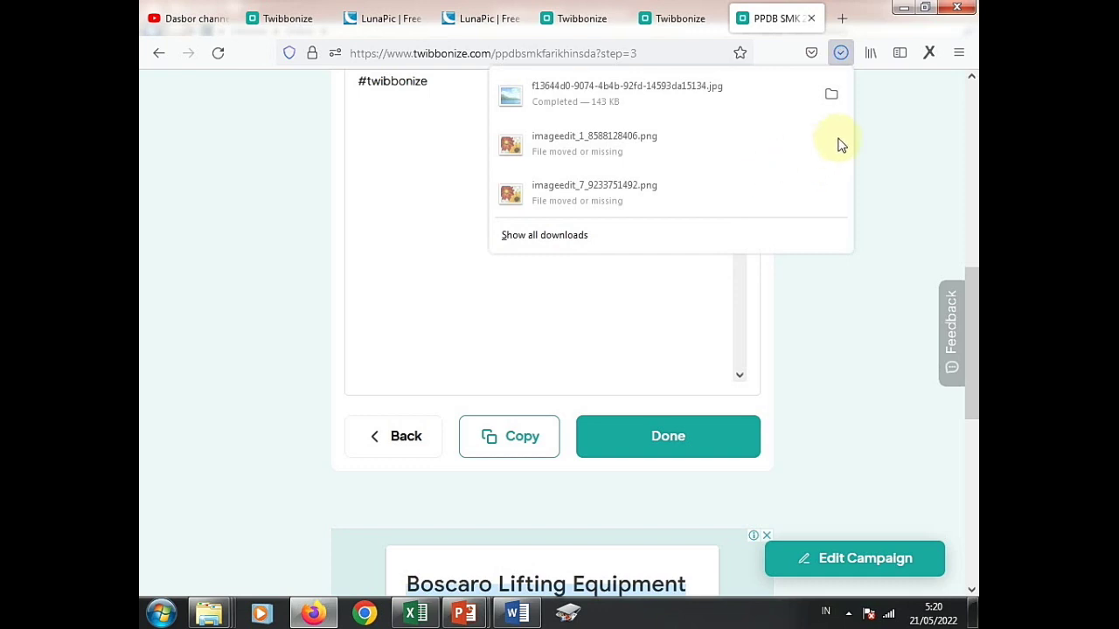
click(833, 94)
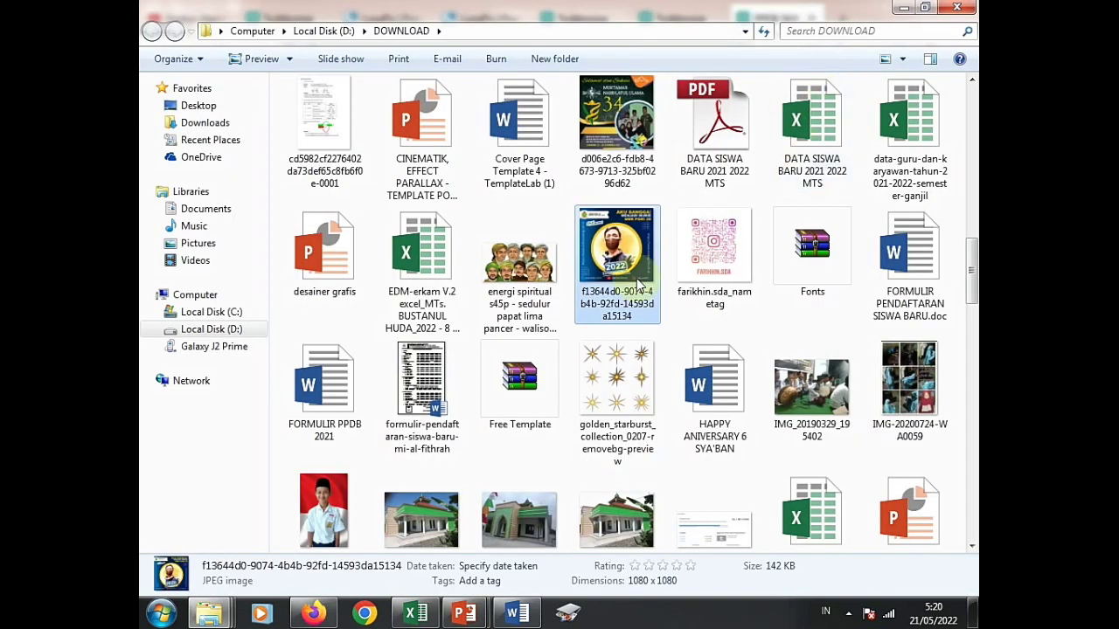
right_click(612, 253)
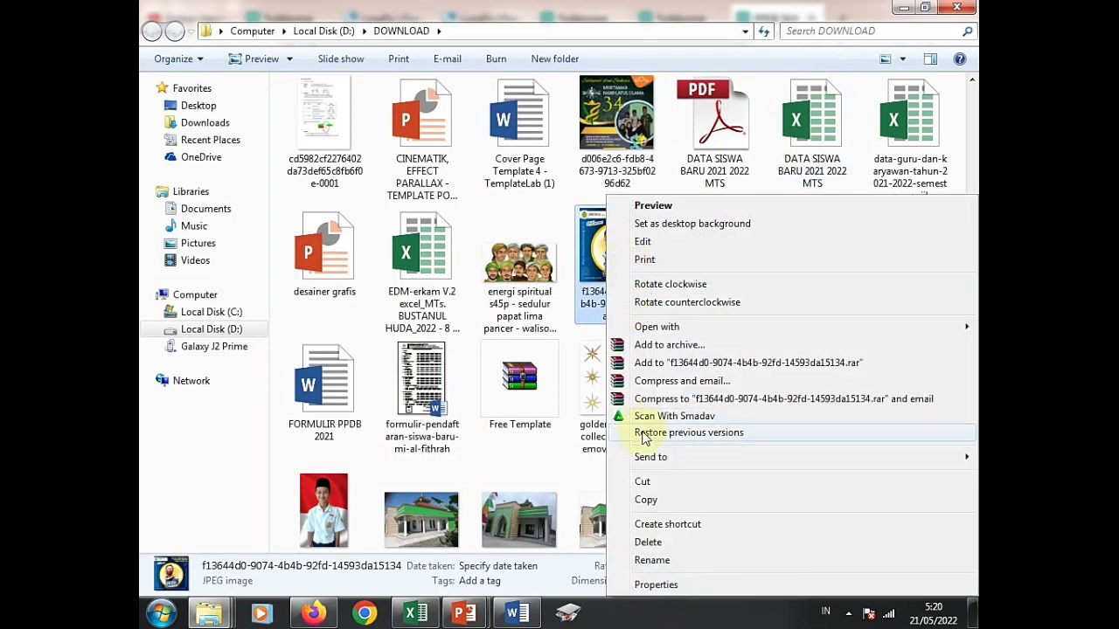
click(642, 482)
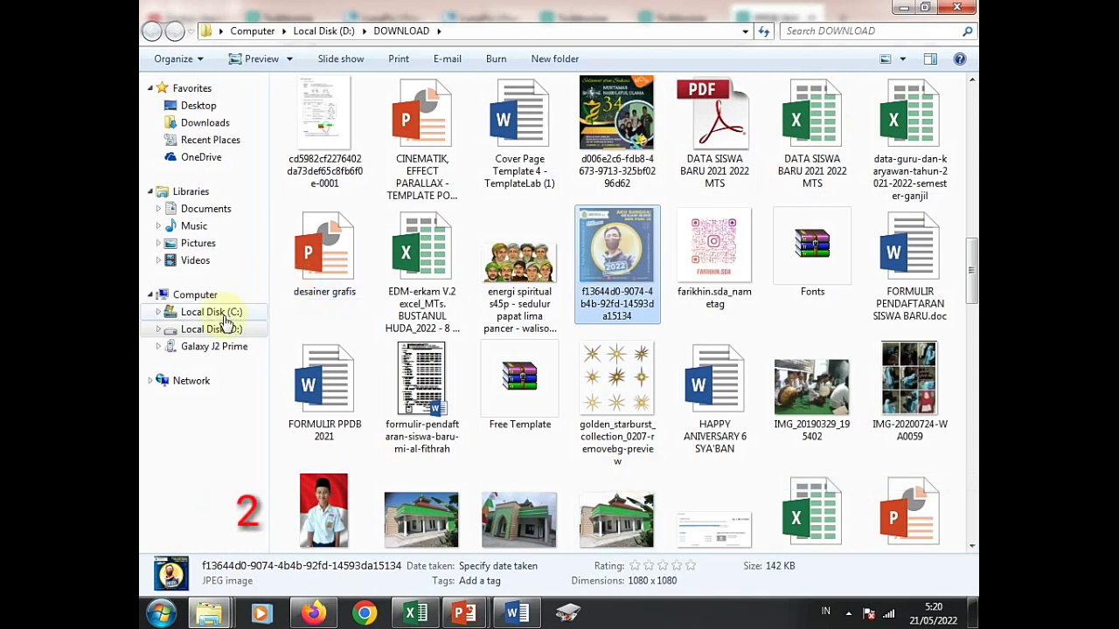
click(219, 260)
right_click(724, 201)
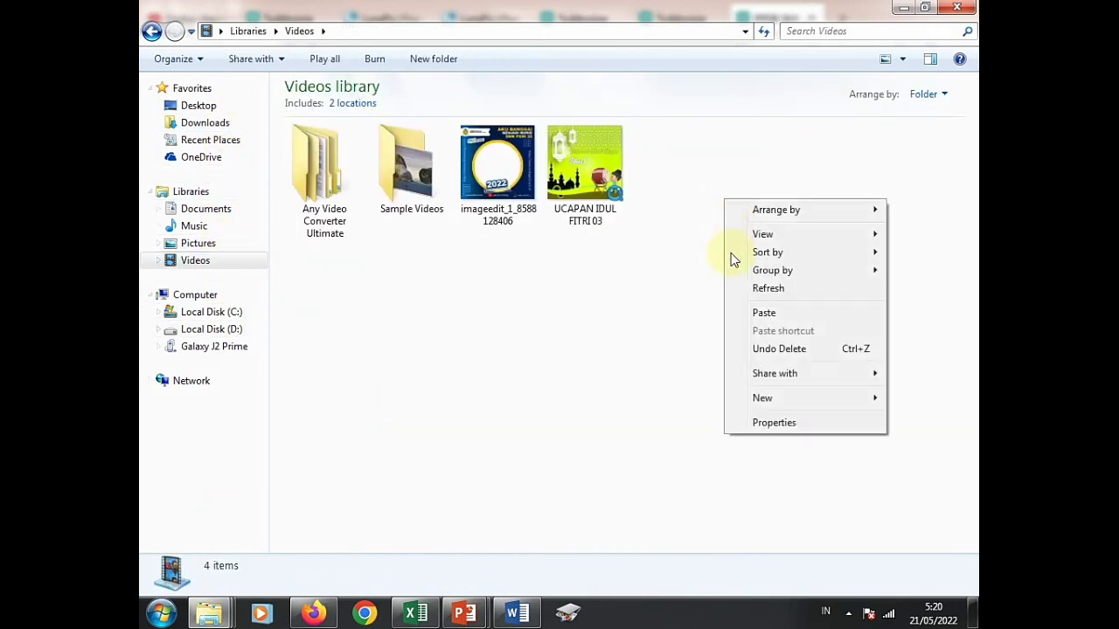
click(762, 313)
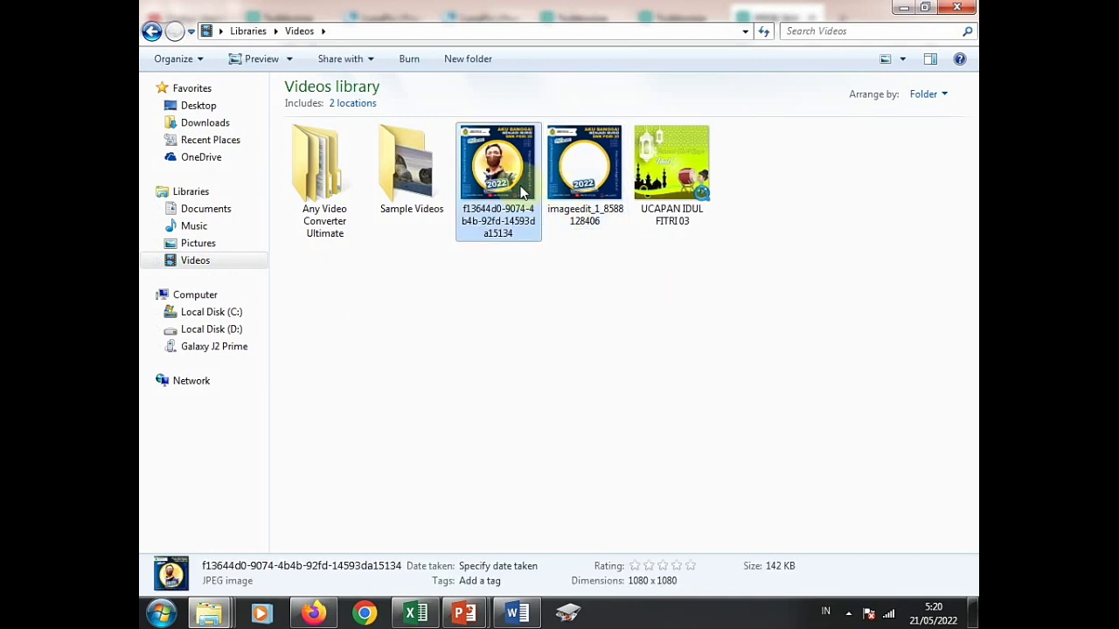